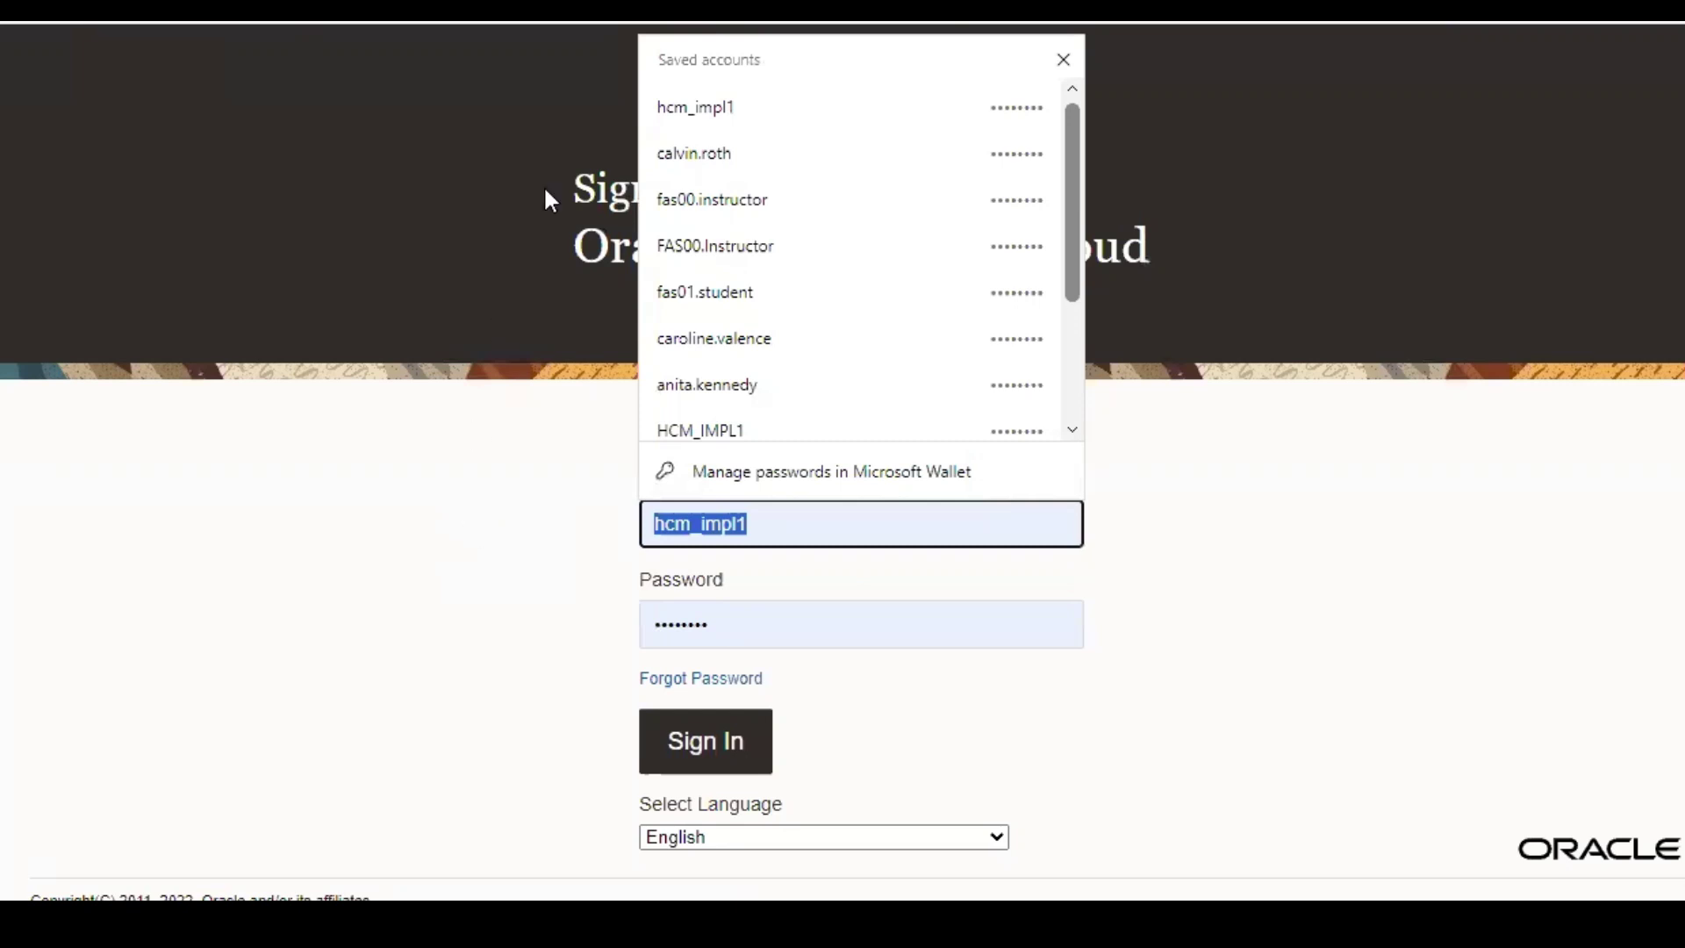
- Sign in to Oracle Applications Cloud with the saved instructor user ID and password
left_click(769, 264)
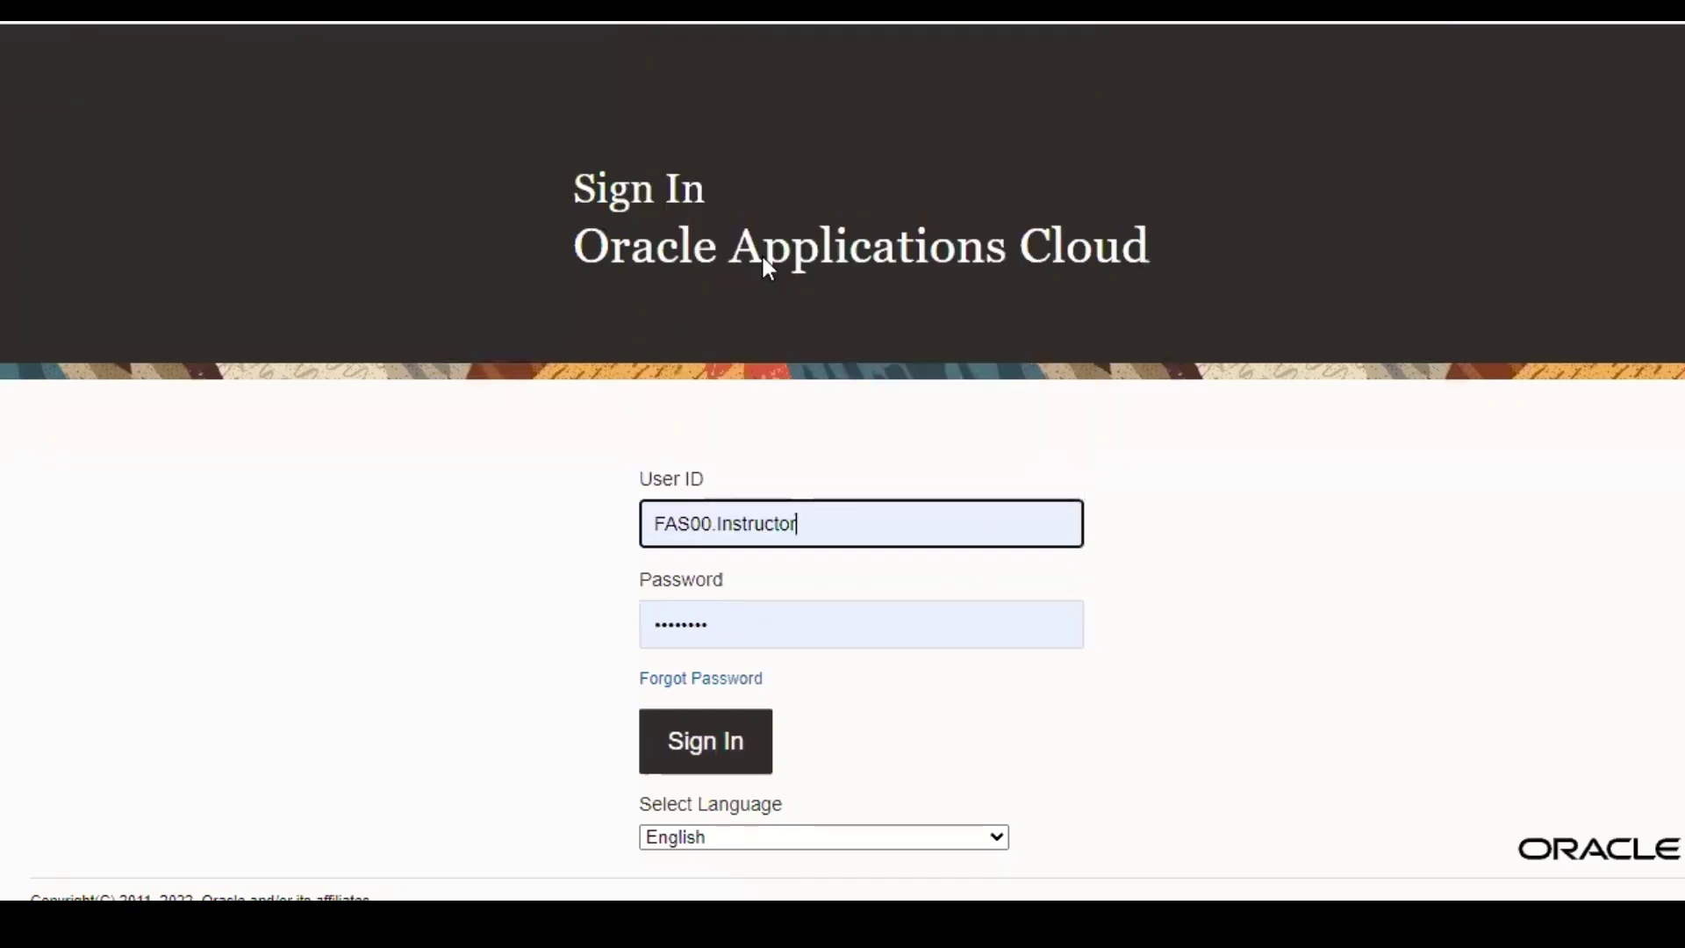
left_click(760, 628)
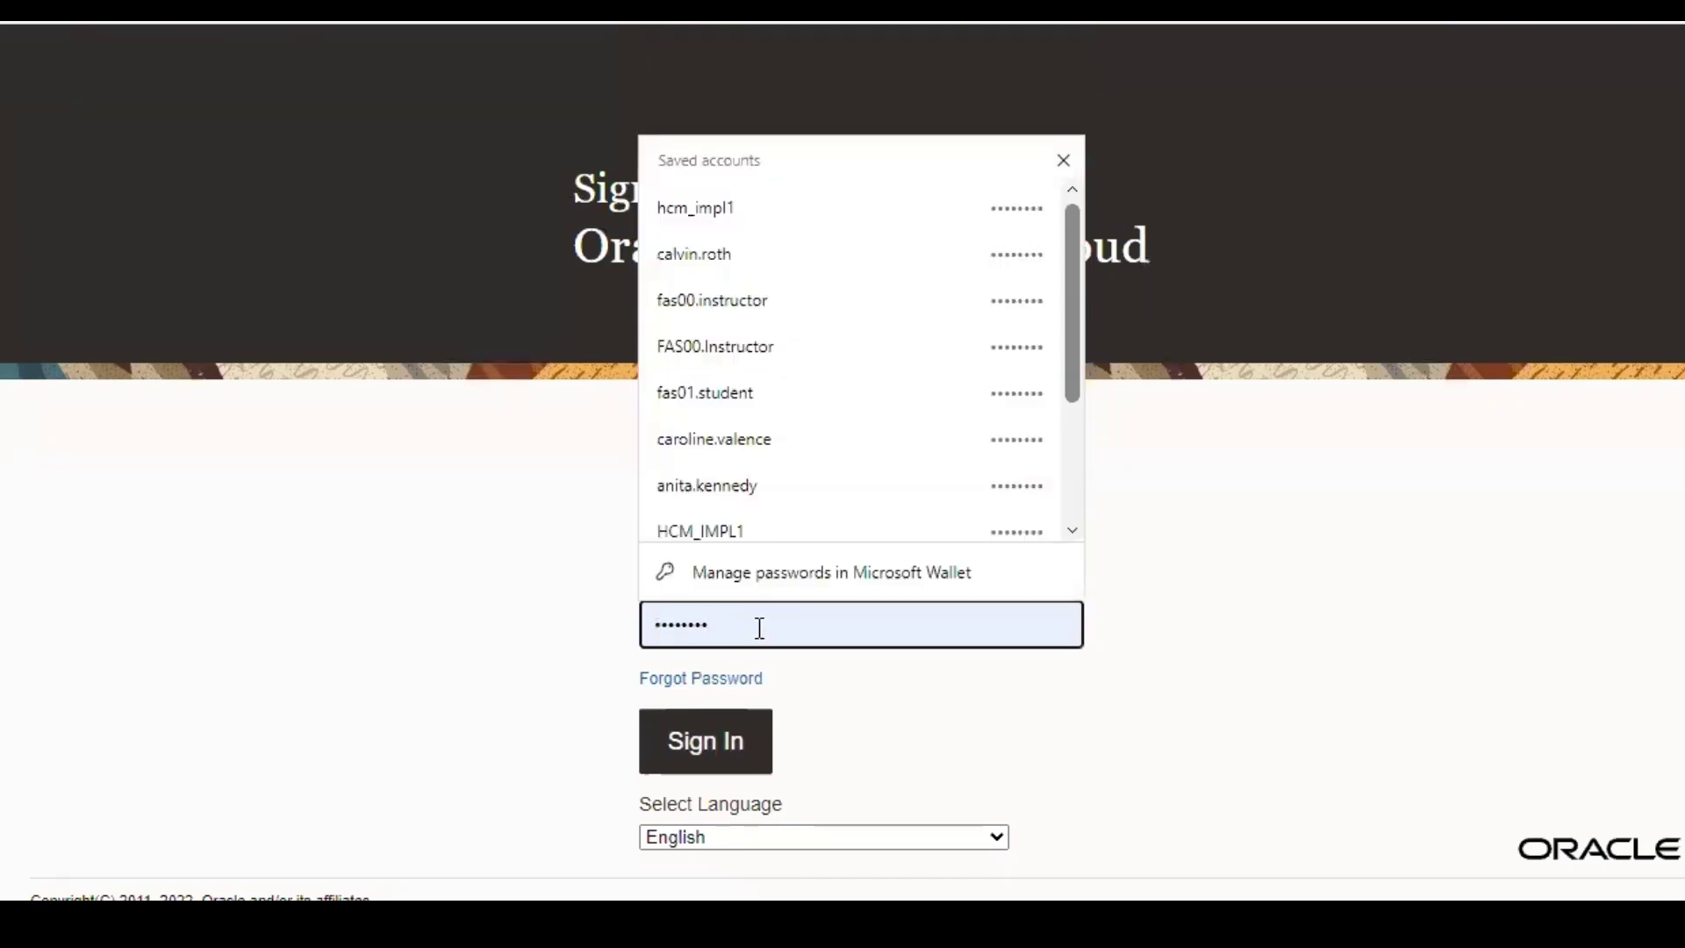
left_click_drag(760, 628, 518, 634)
left_click(516, 632)
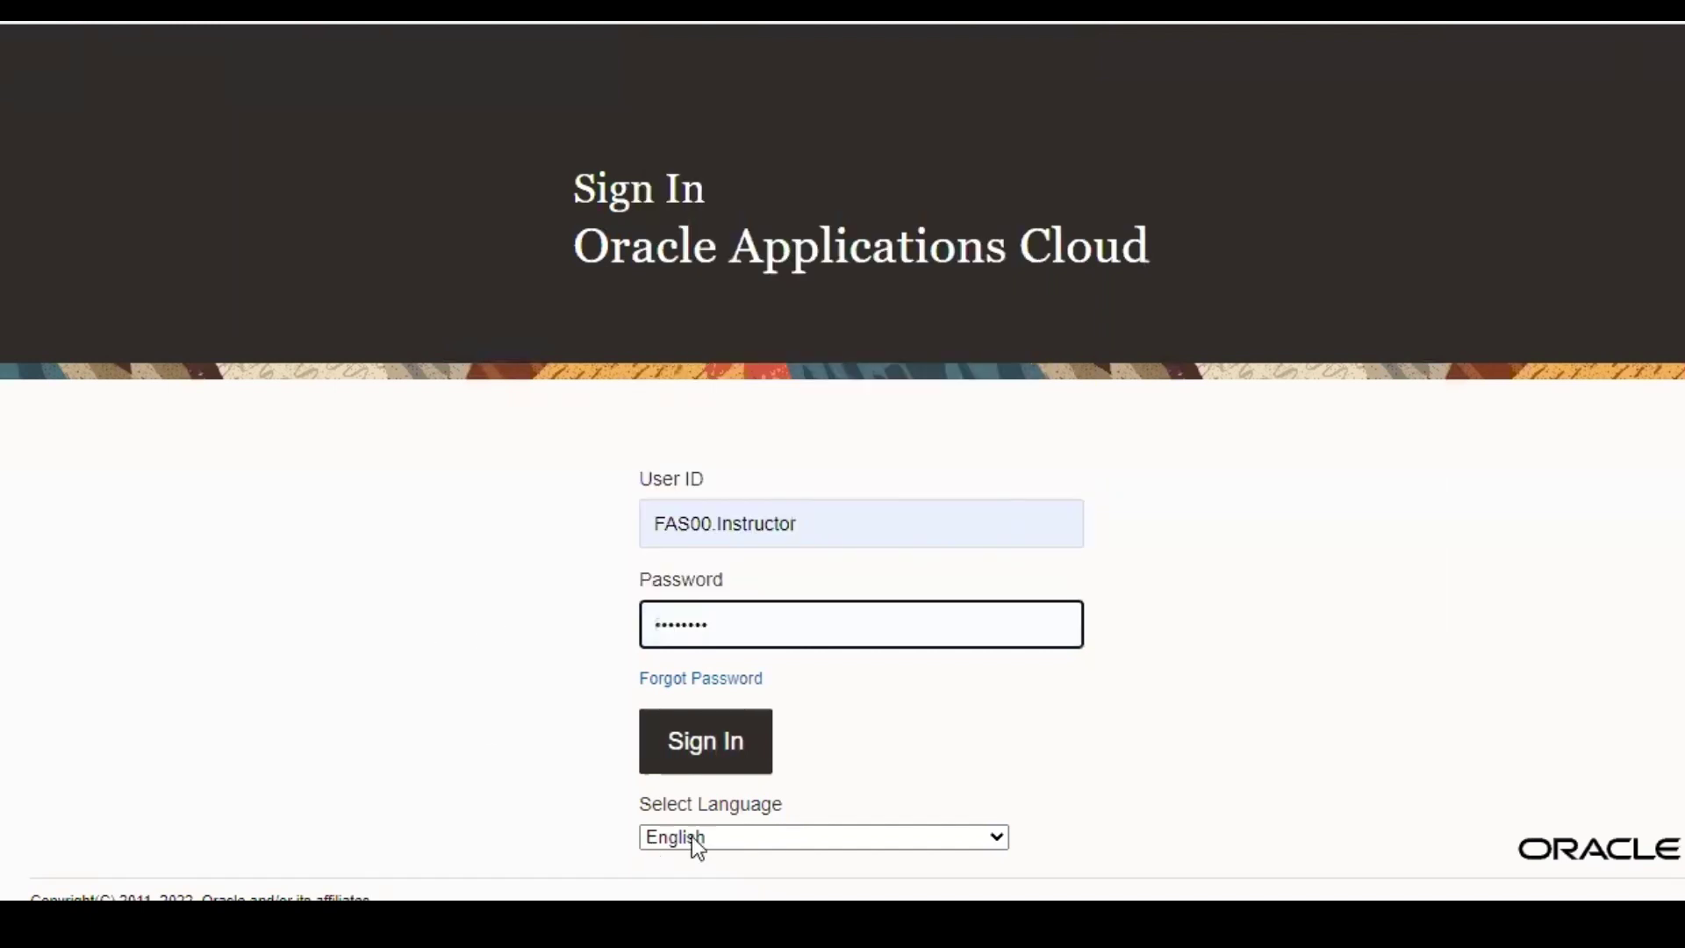
left_click(695, 762)
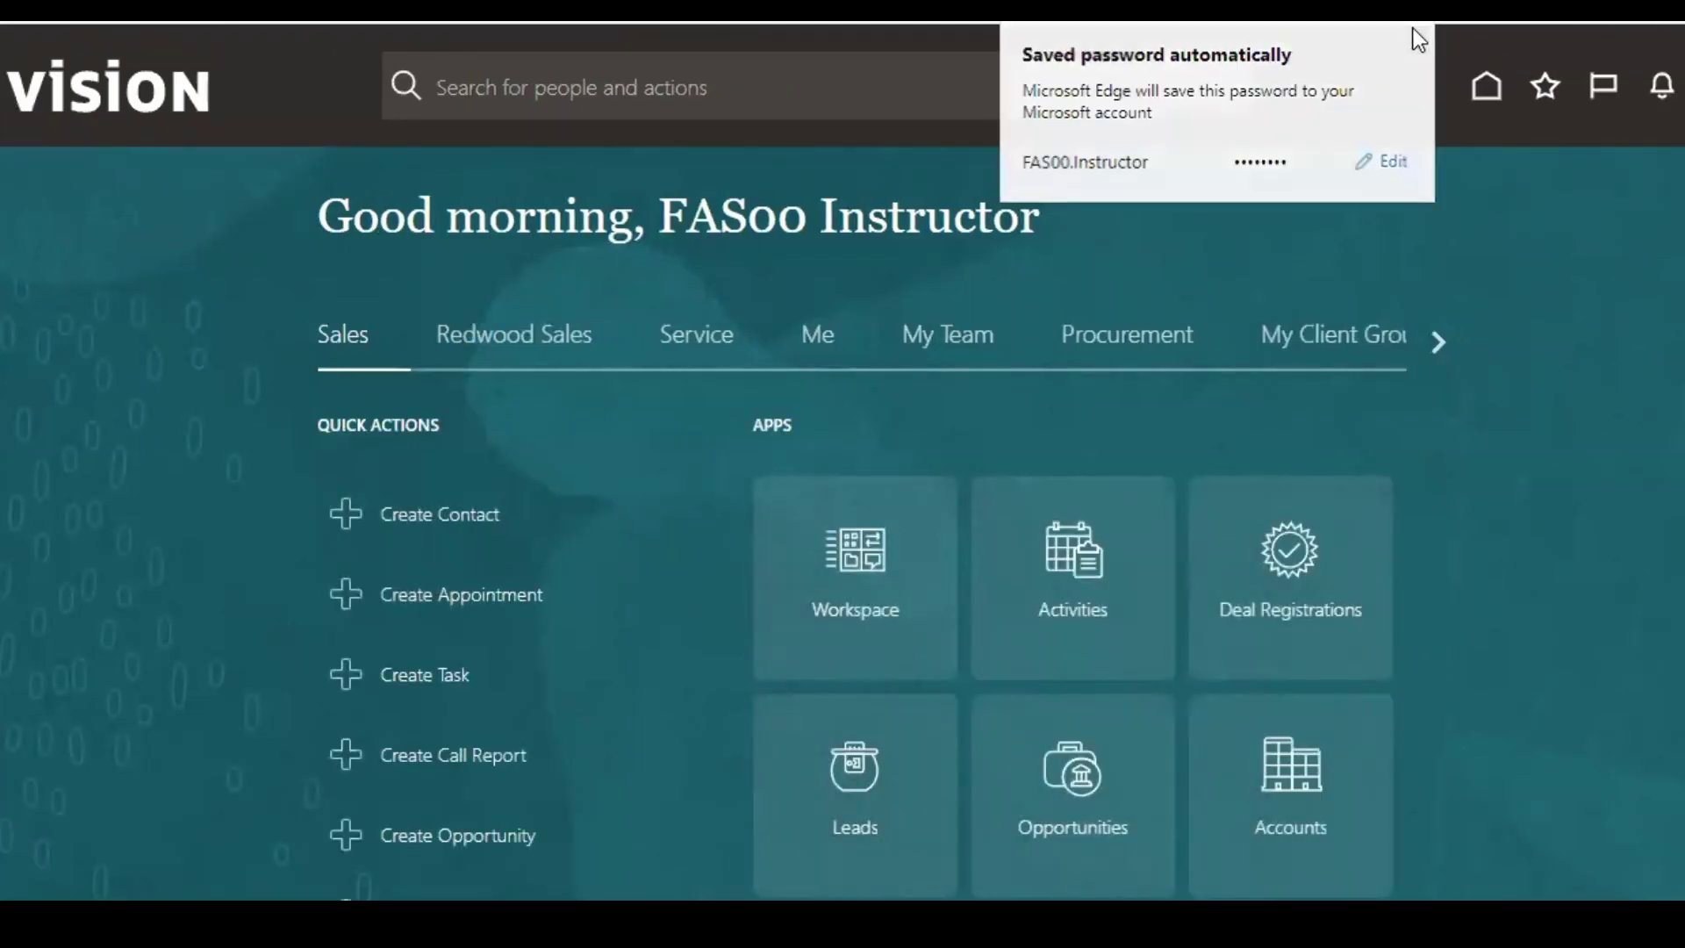
- Dismiss the browser password notice and go to the General Accounting work area
left_click(1411, 41)
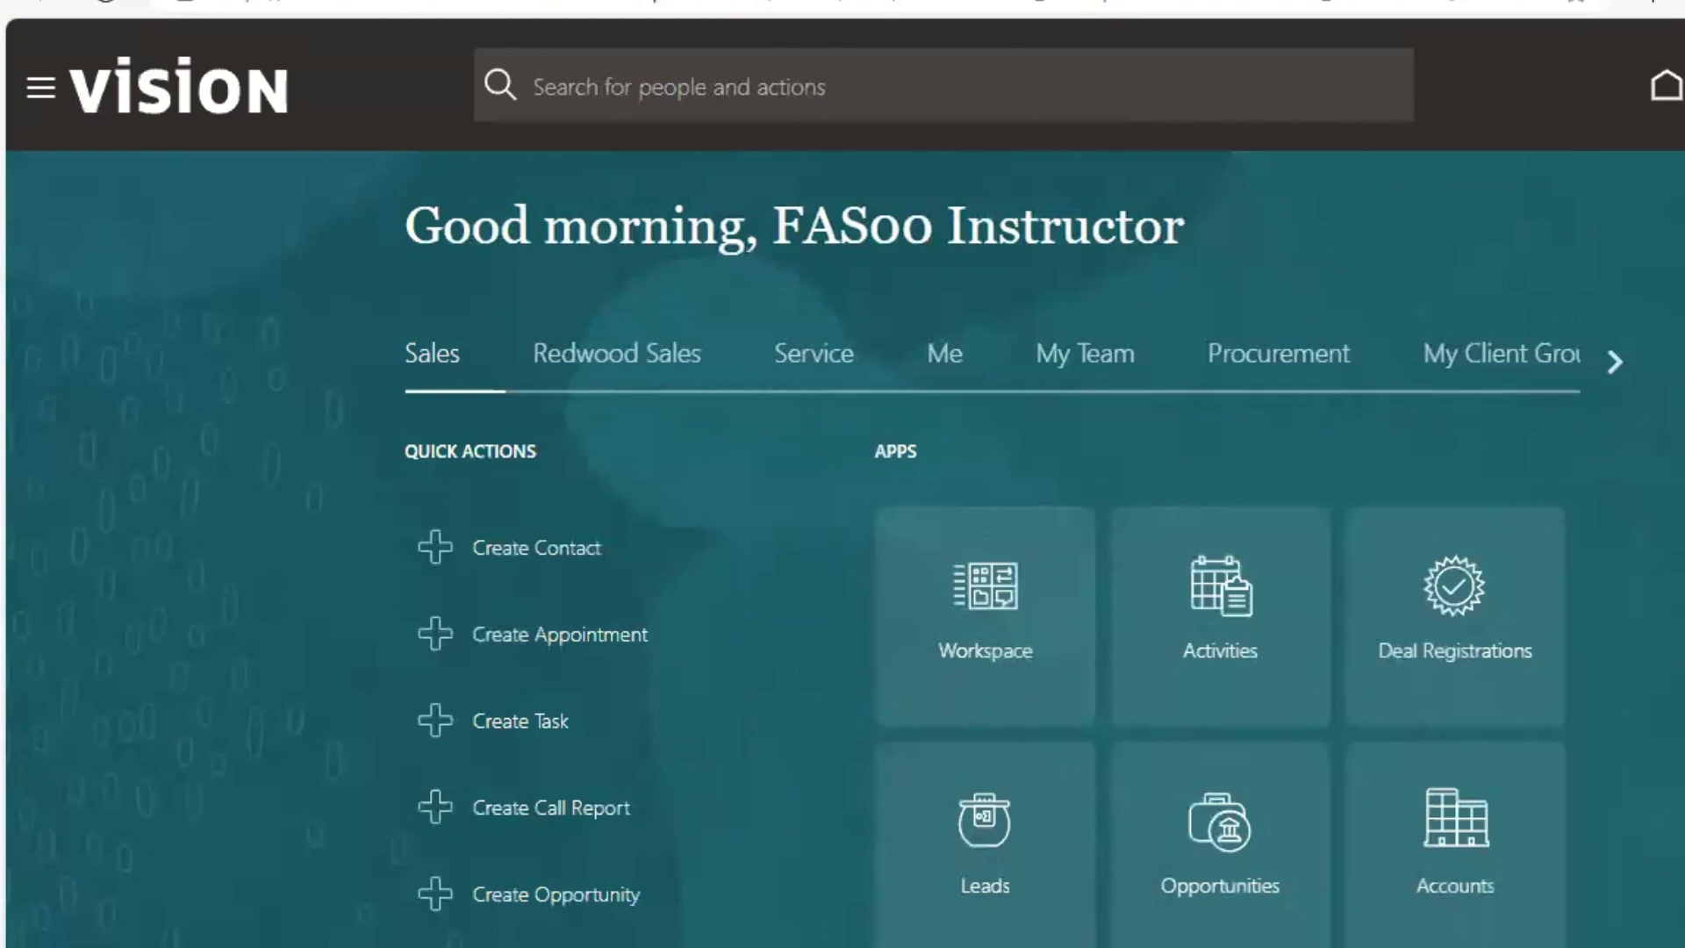
left_click(1617, 361)
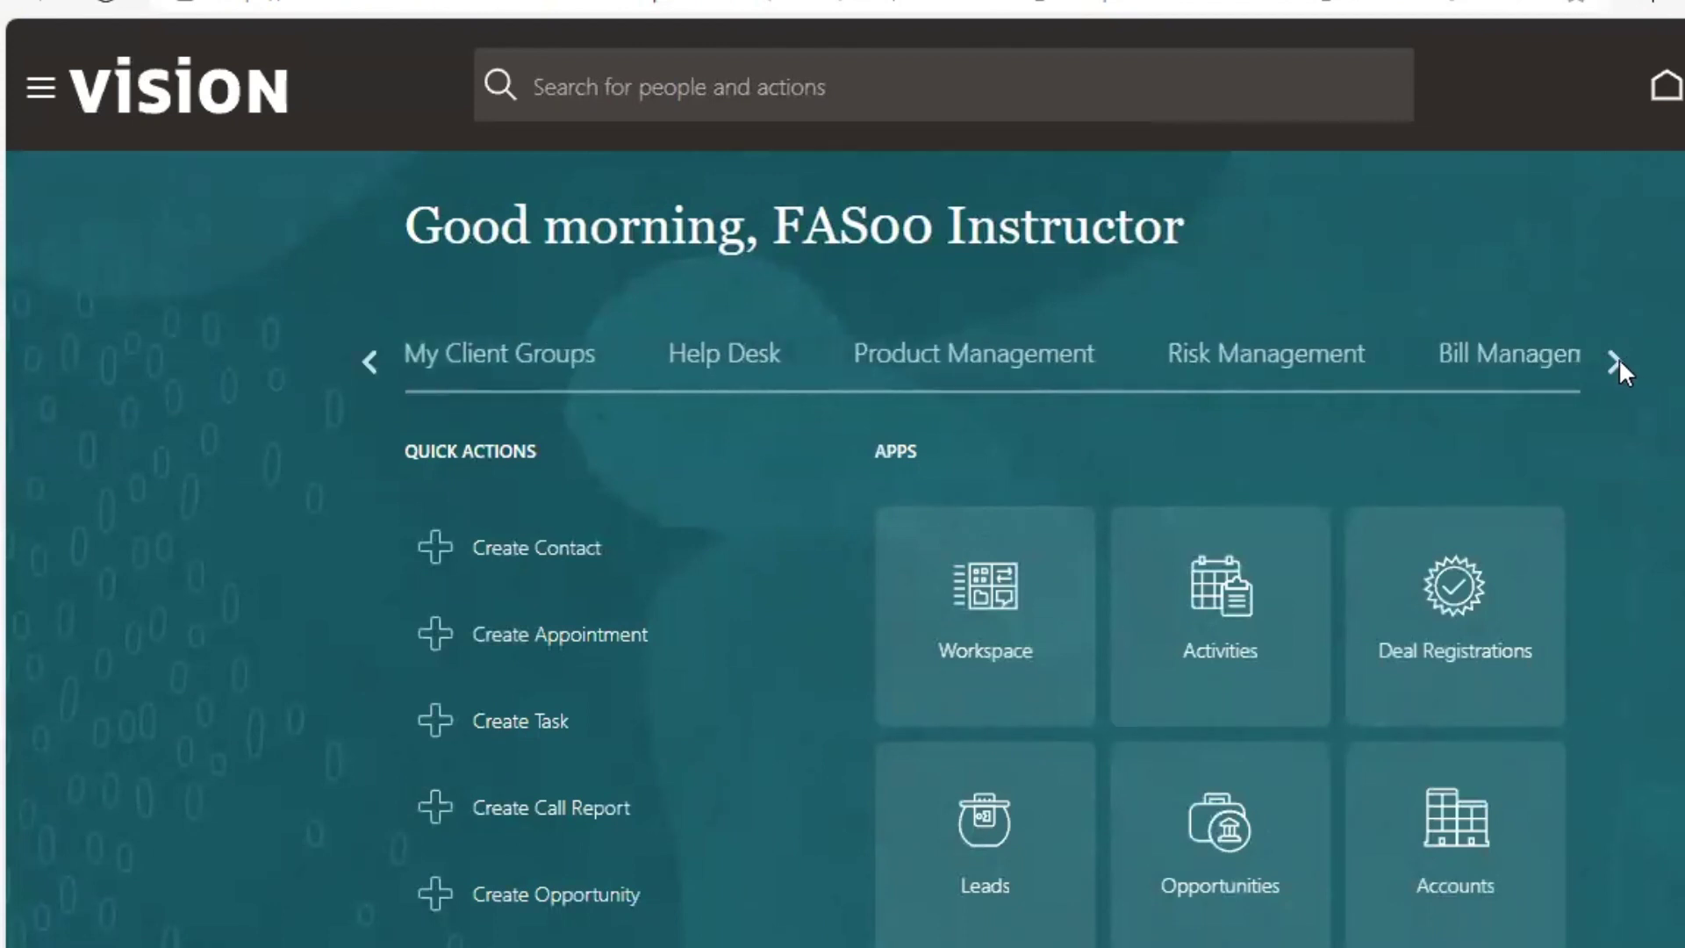
left_click(1616, 361)
left_click(1616, 362)
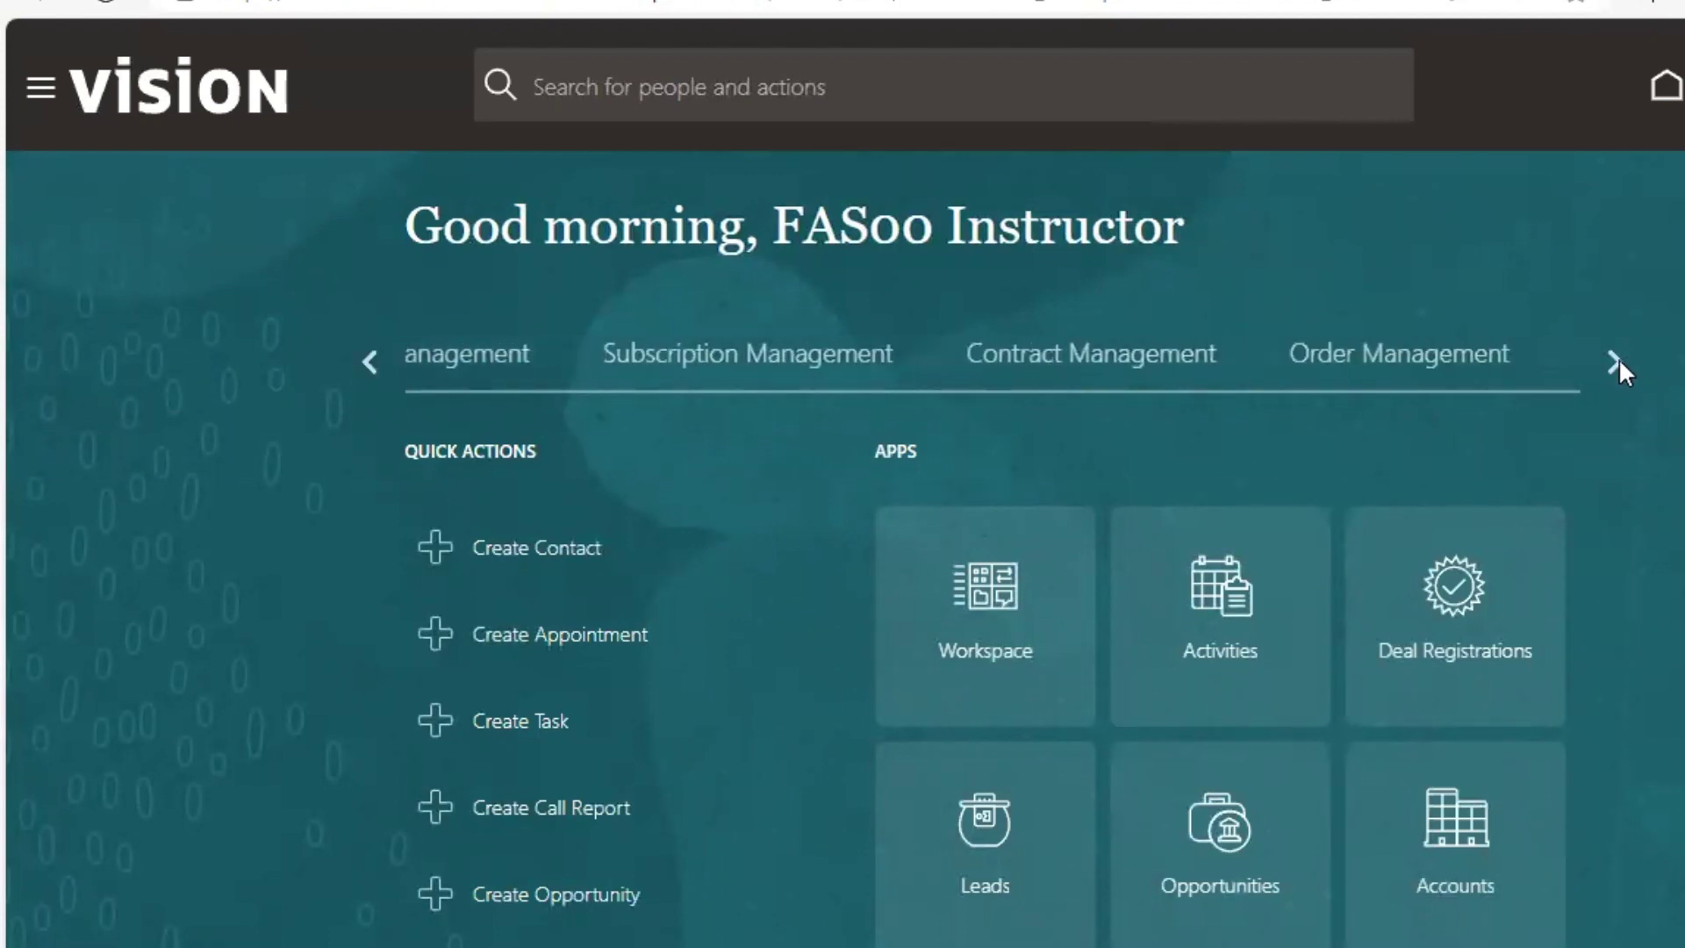
left_click(1617, 361)
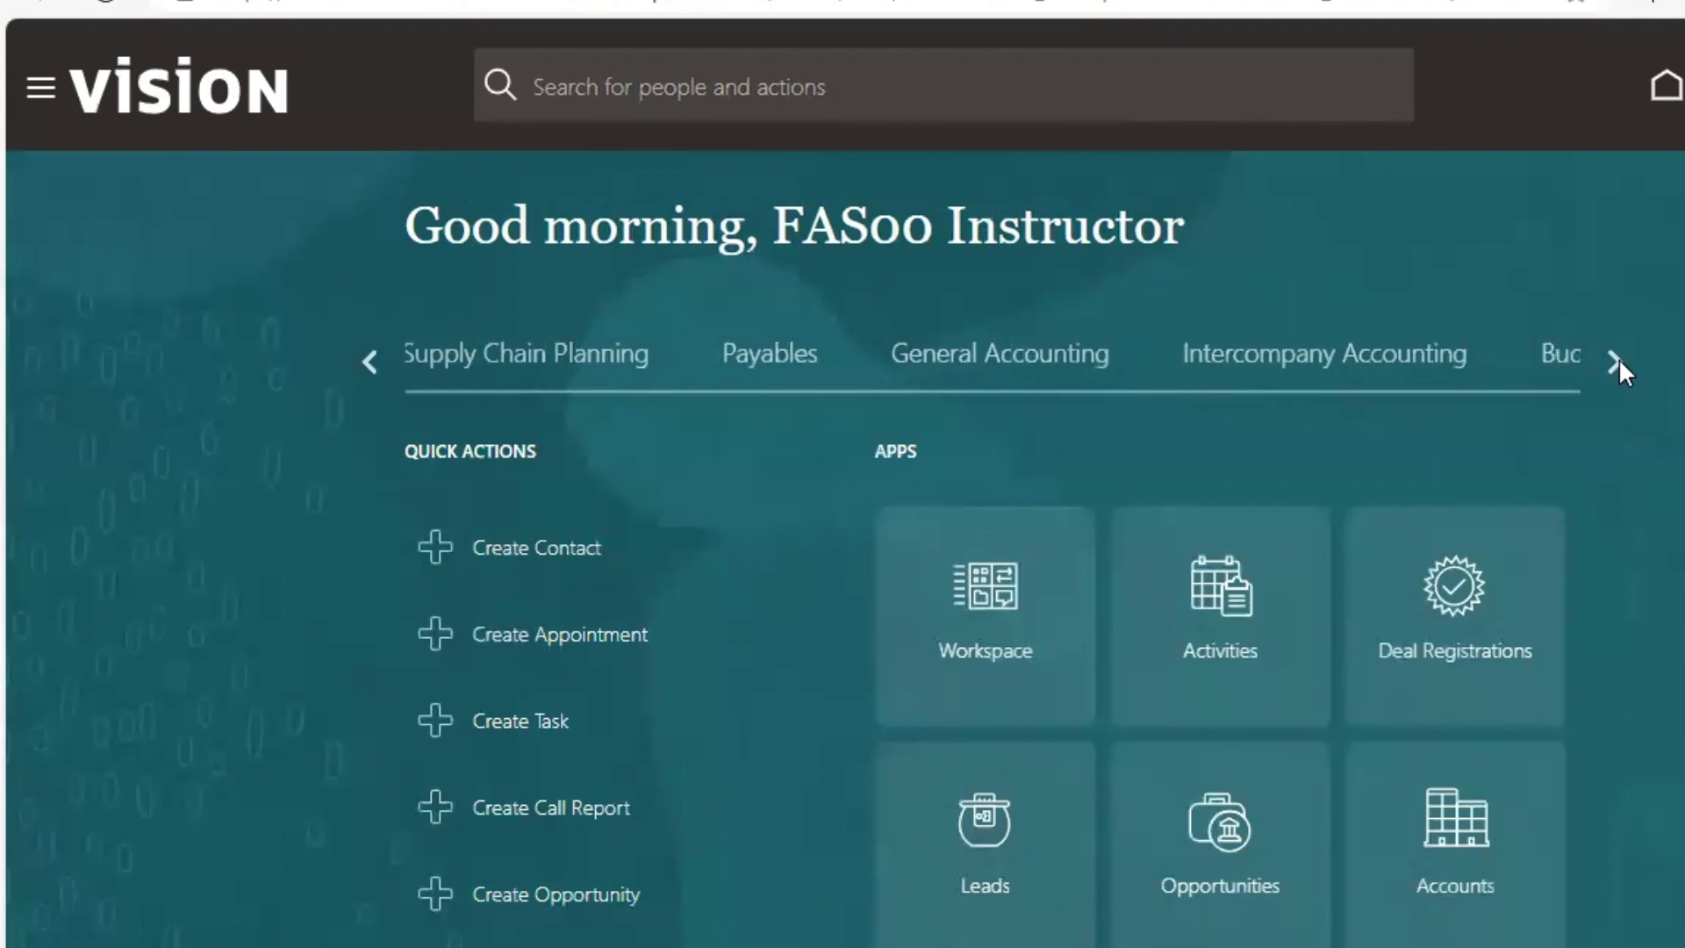
left_click(1029, 343)
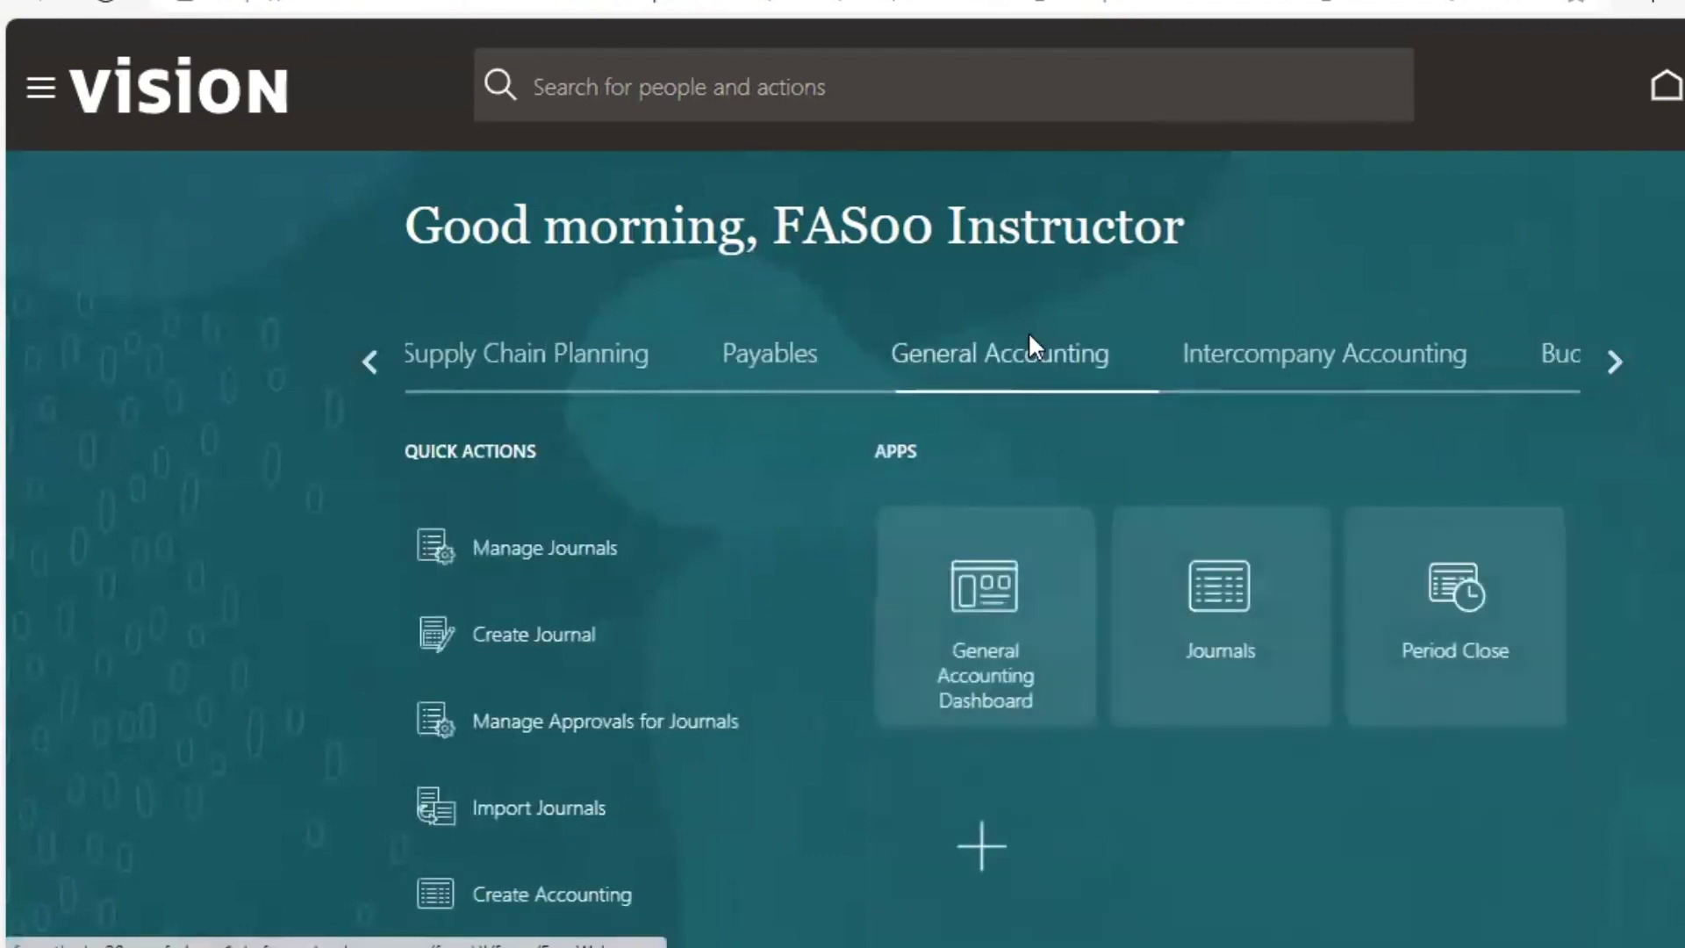
- Open Journals with the US Primary Ledger data access set, then open JournalEntry (2).xlsx in Excel
left_click(1256, 605)
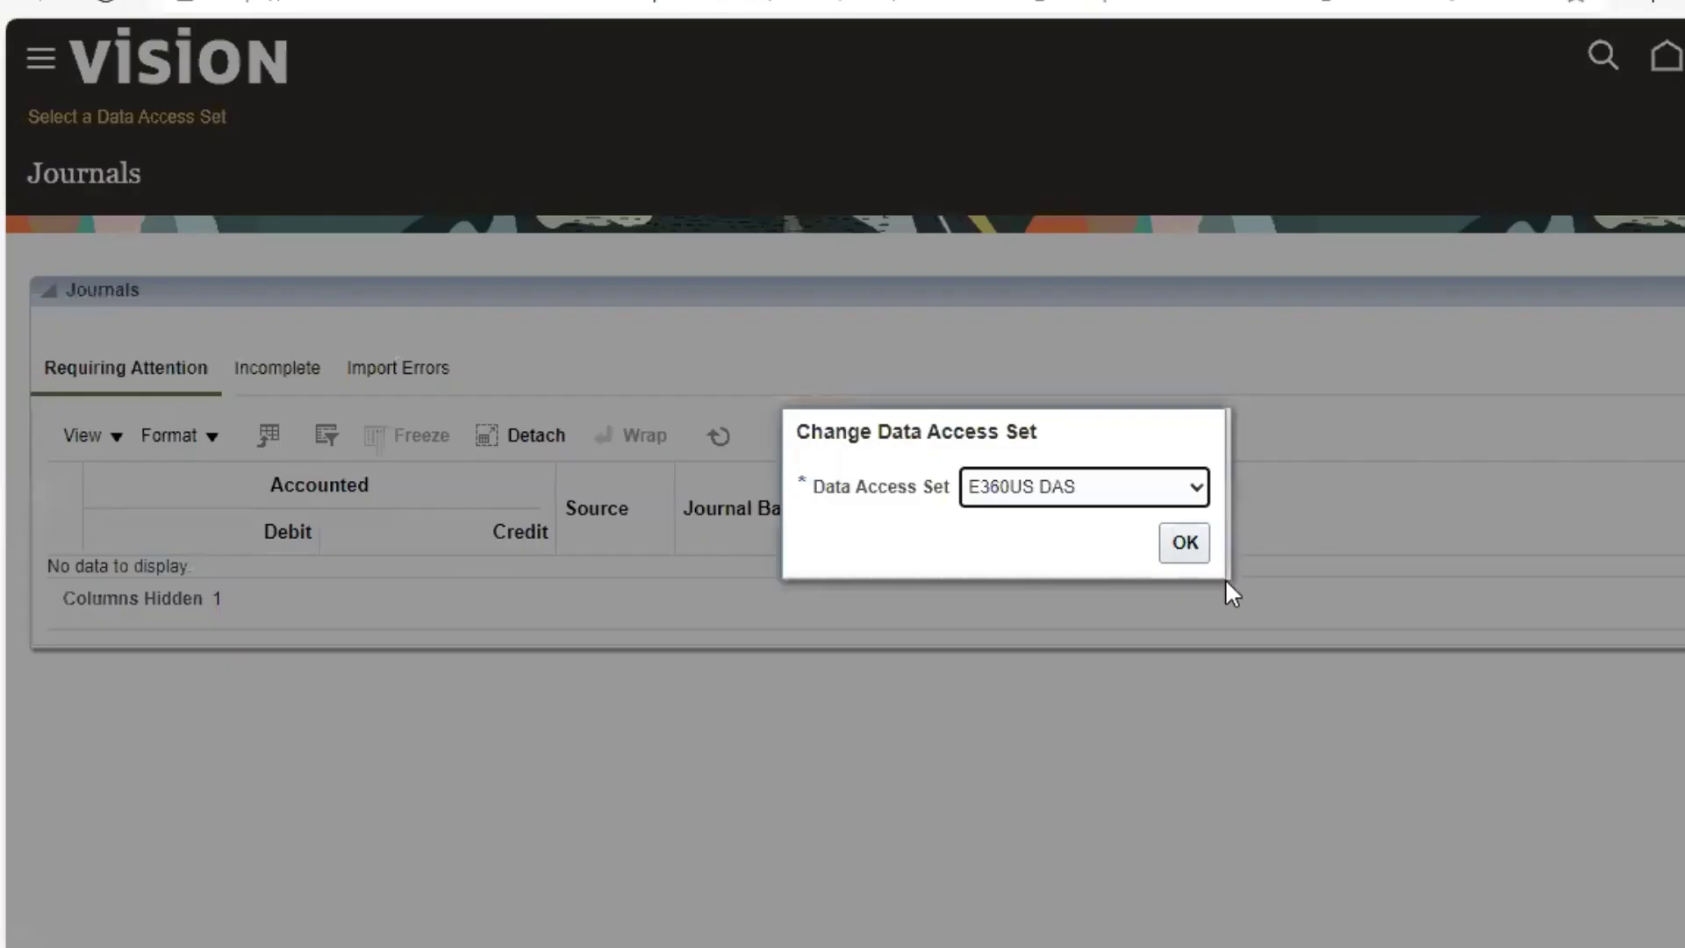
left_click(1097, 490)
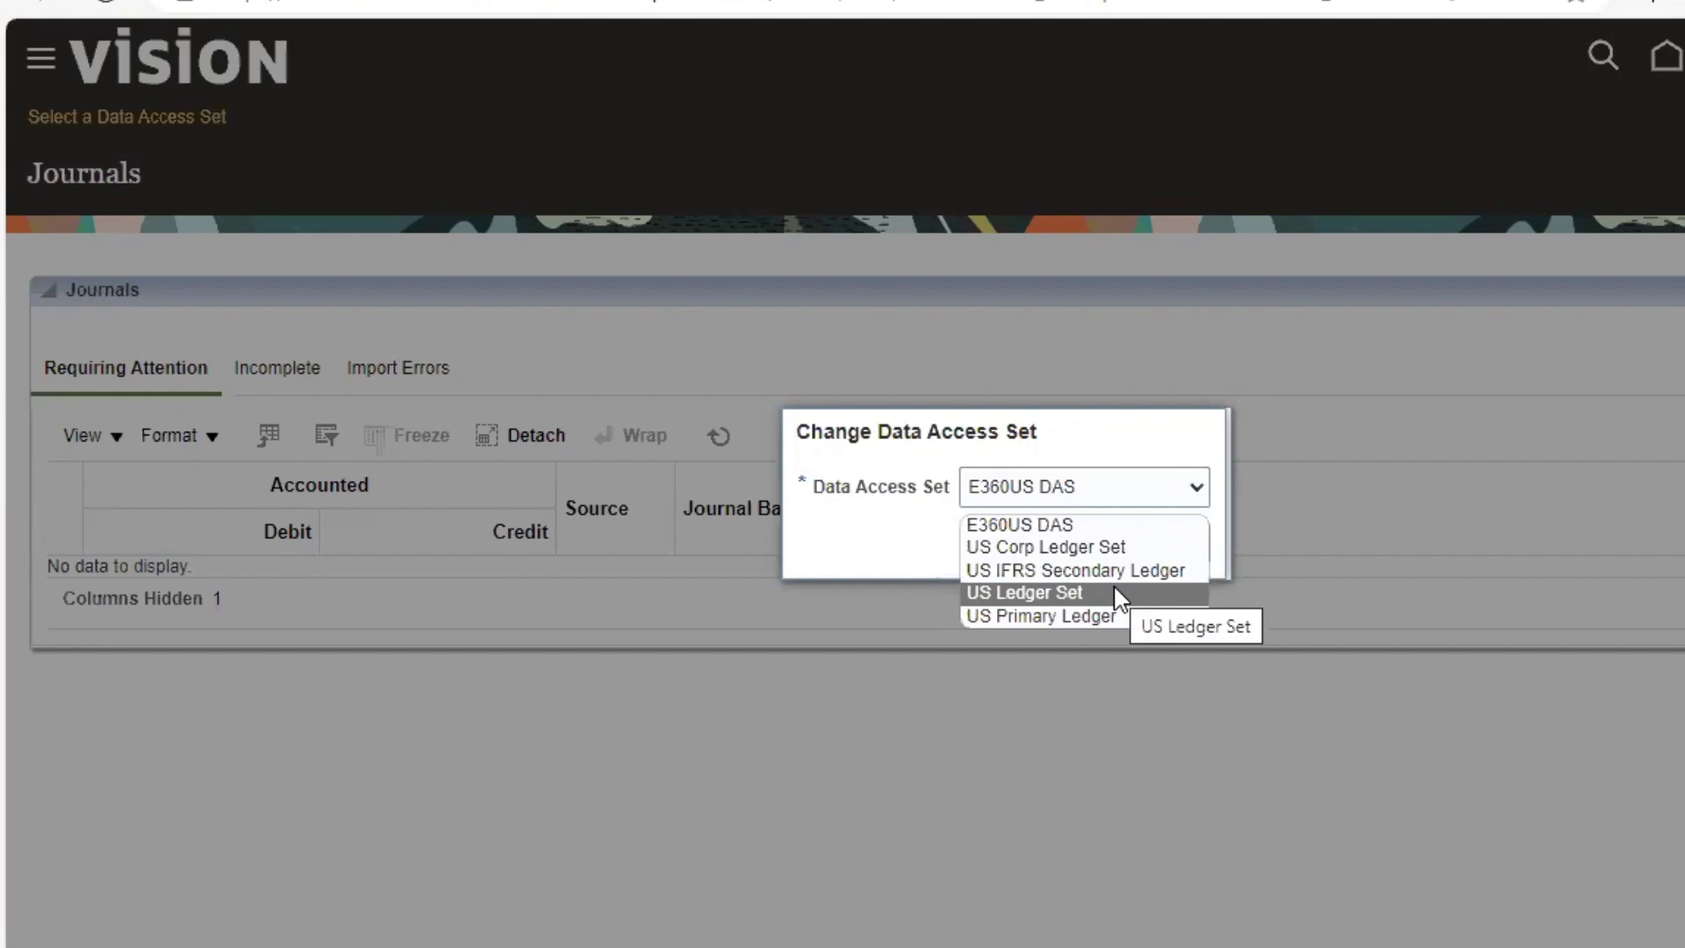
left_click(1113, 591)
left_click(1107, 487)
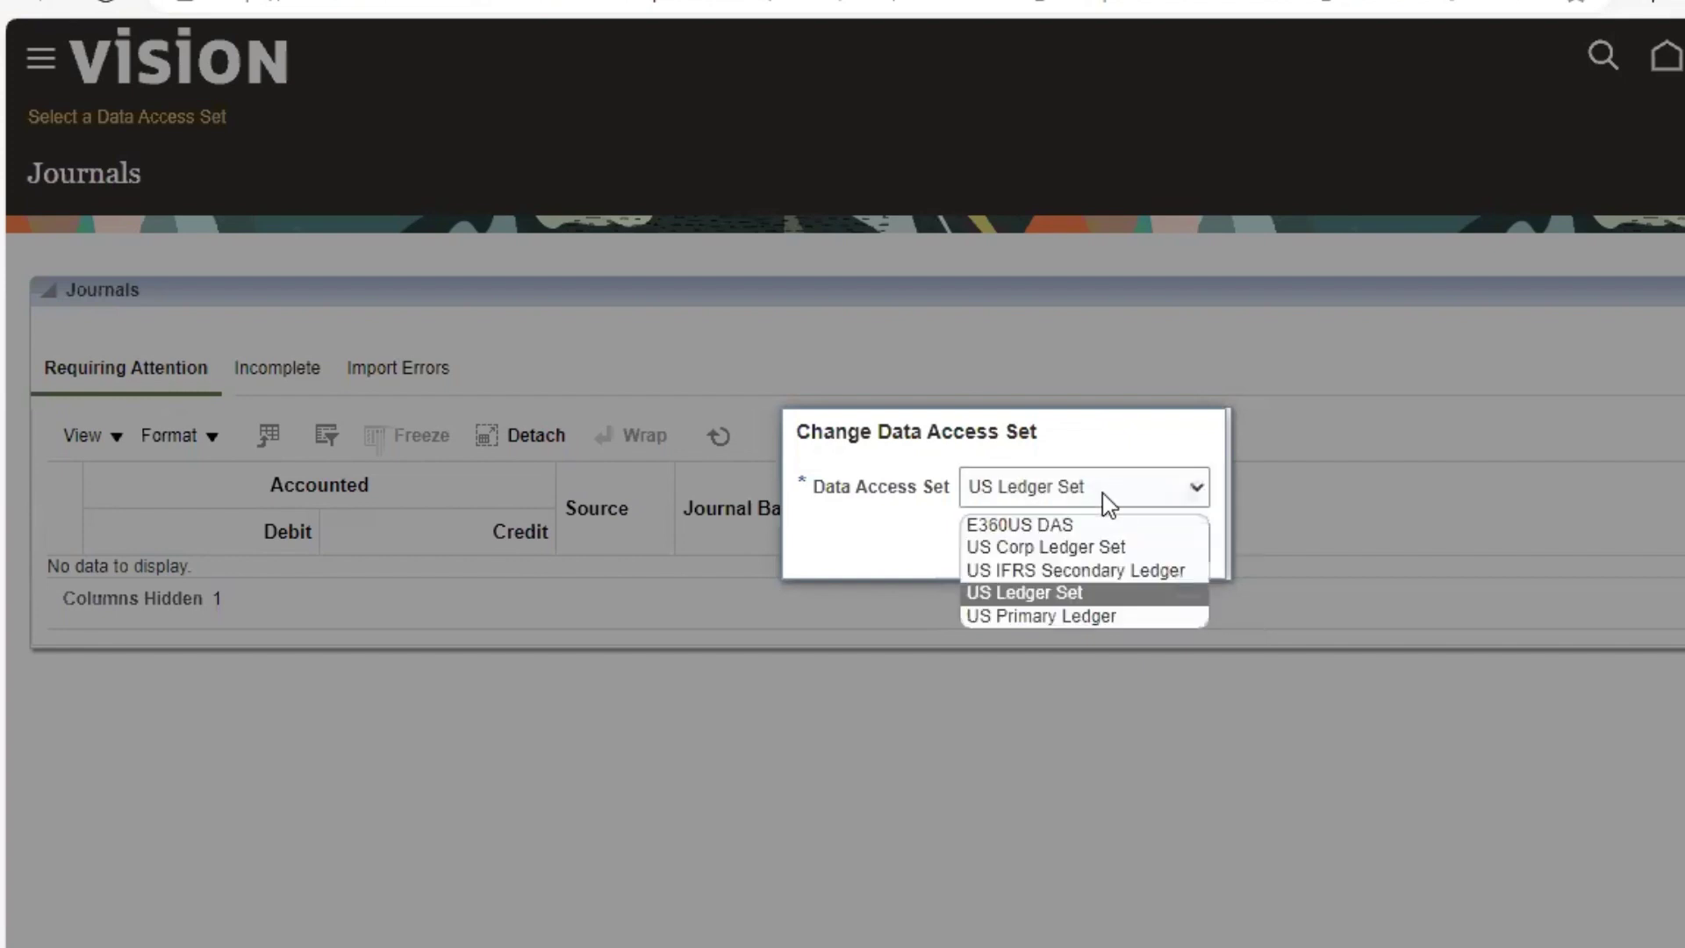
left_click(1084, 618)
left_click(1174, 546)
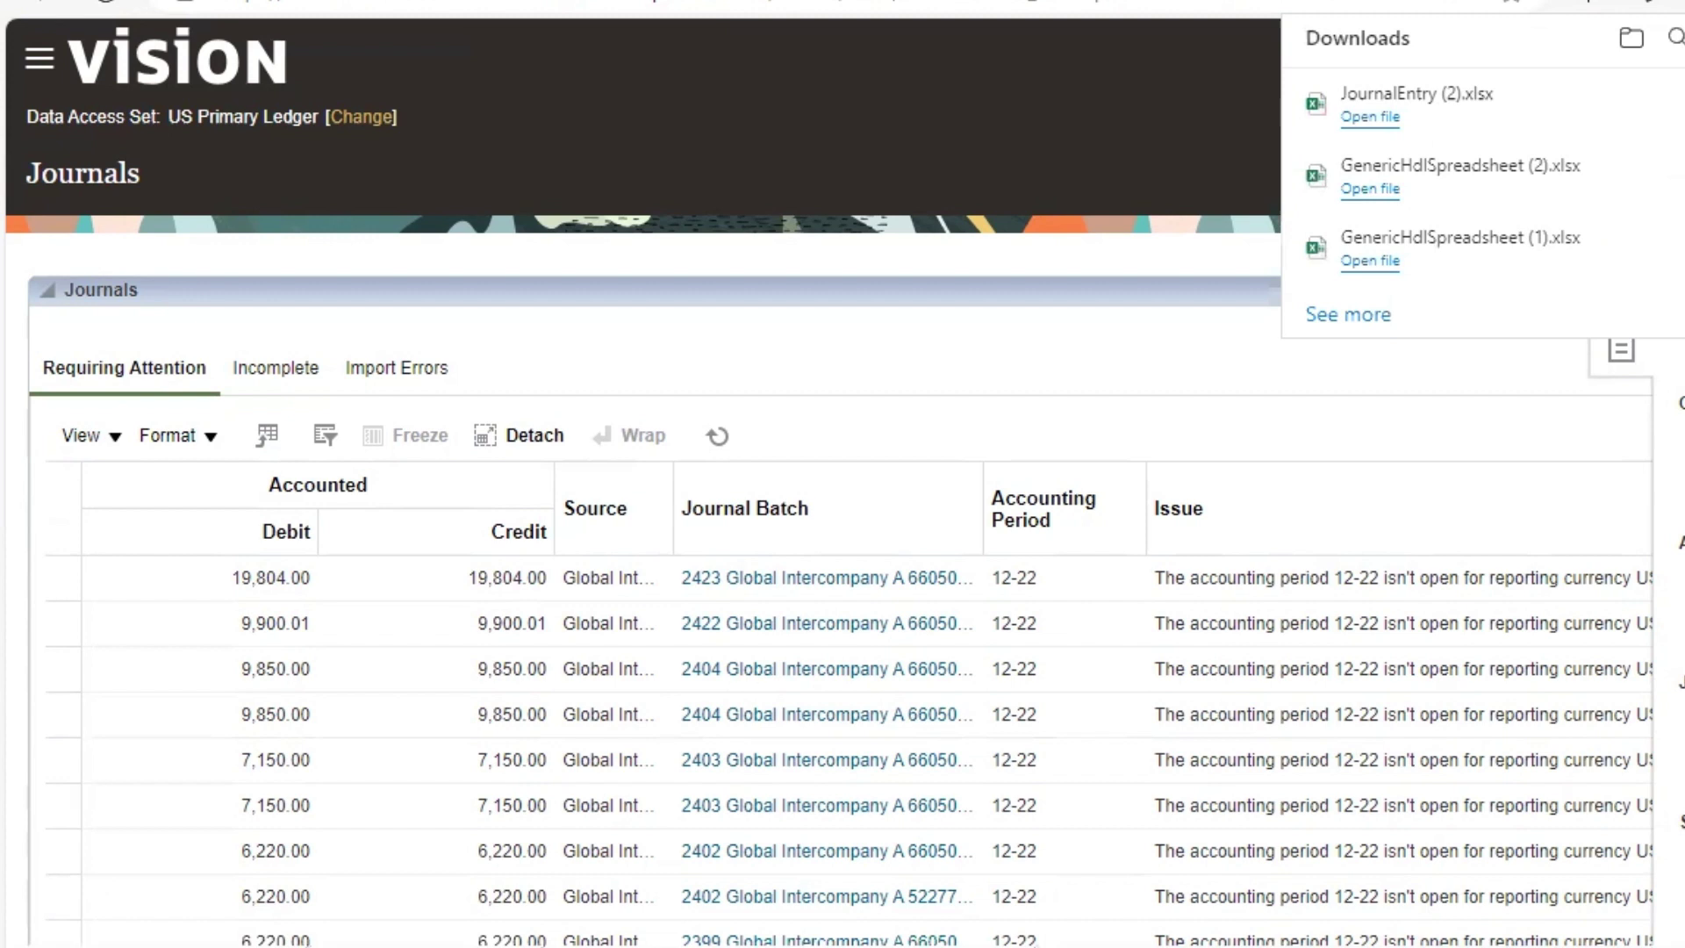
left_click(1371, 117)
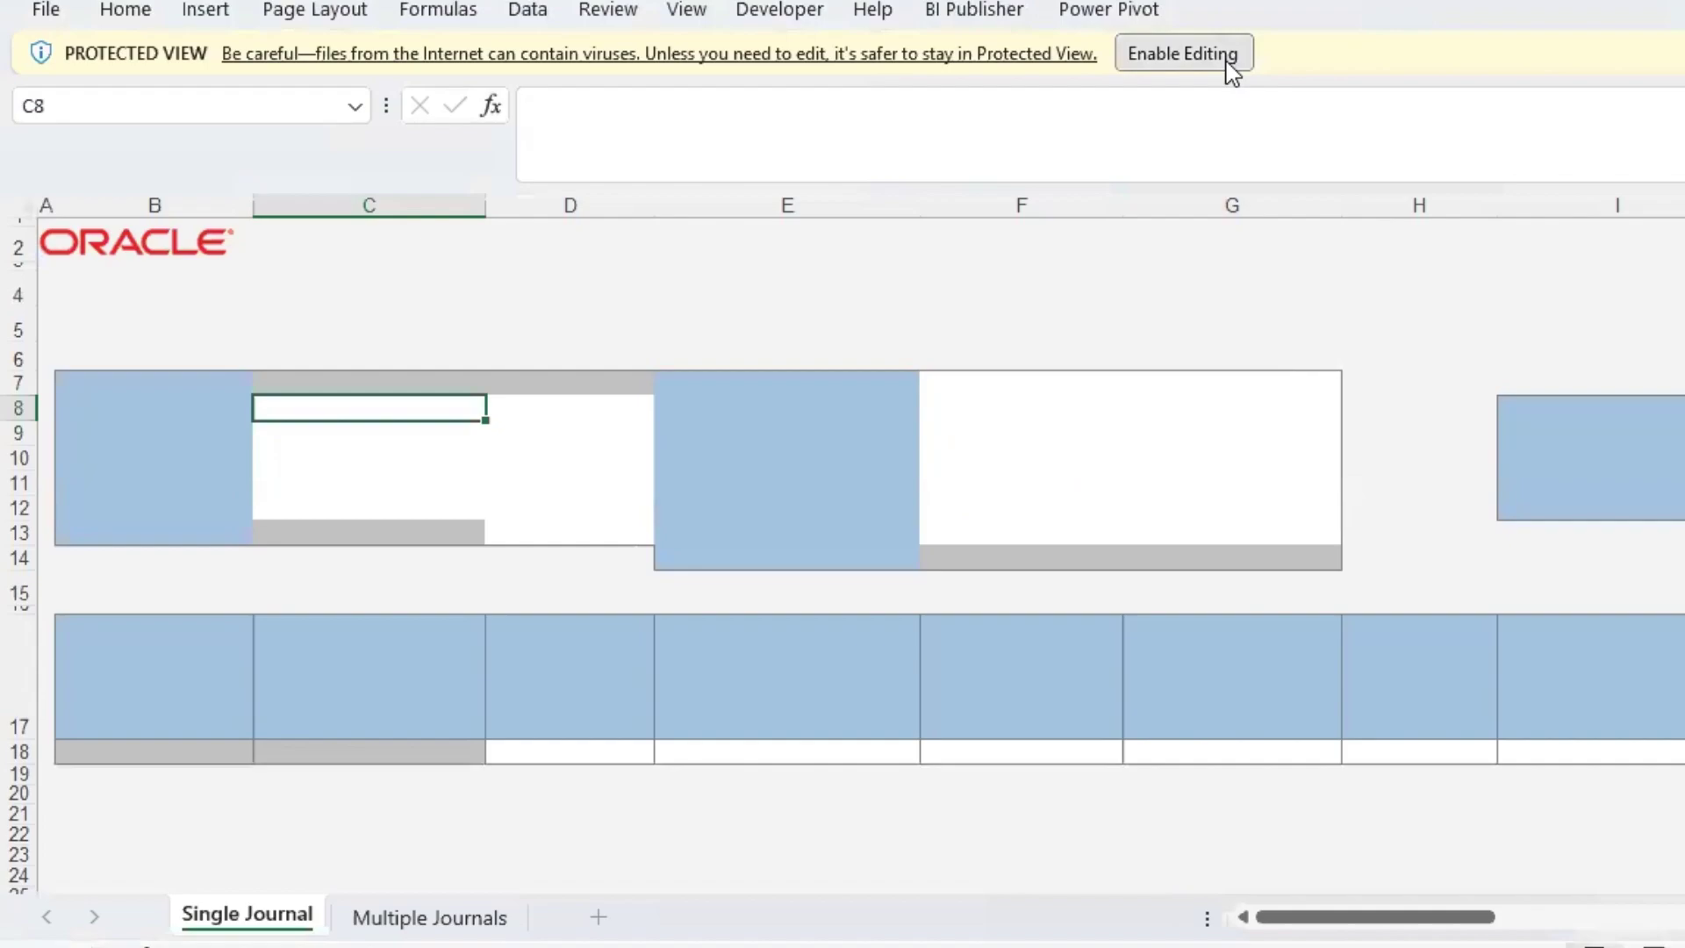
- Enable editing of the workbook and sign in to Oracle from Excel with the instructor credentials
left_click(1224, 58)
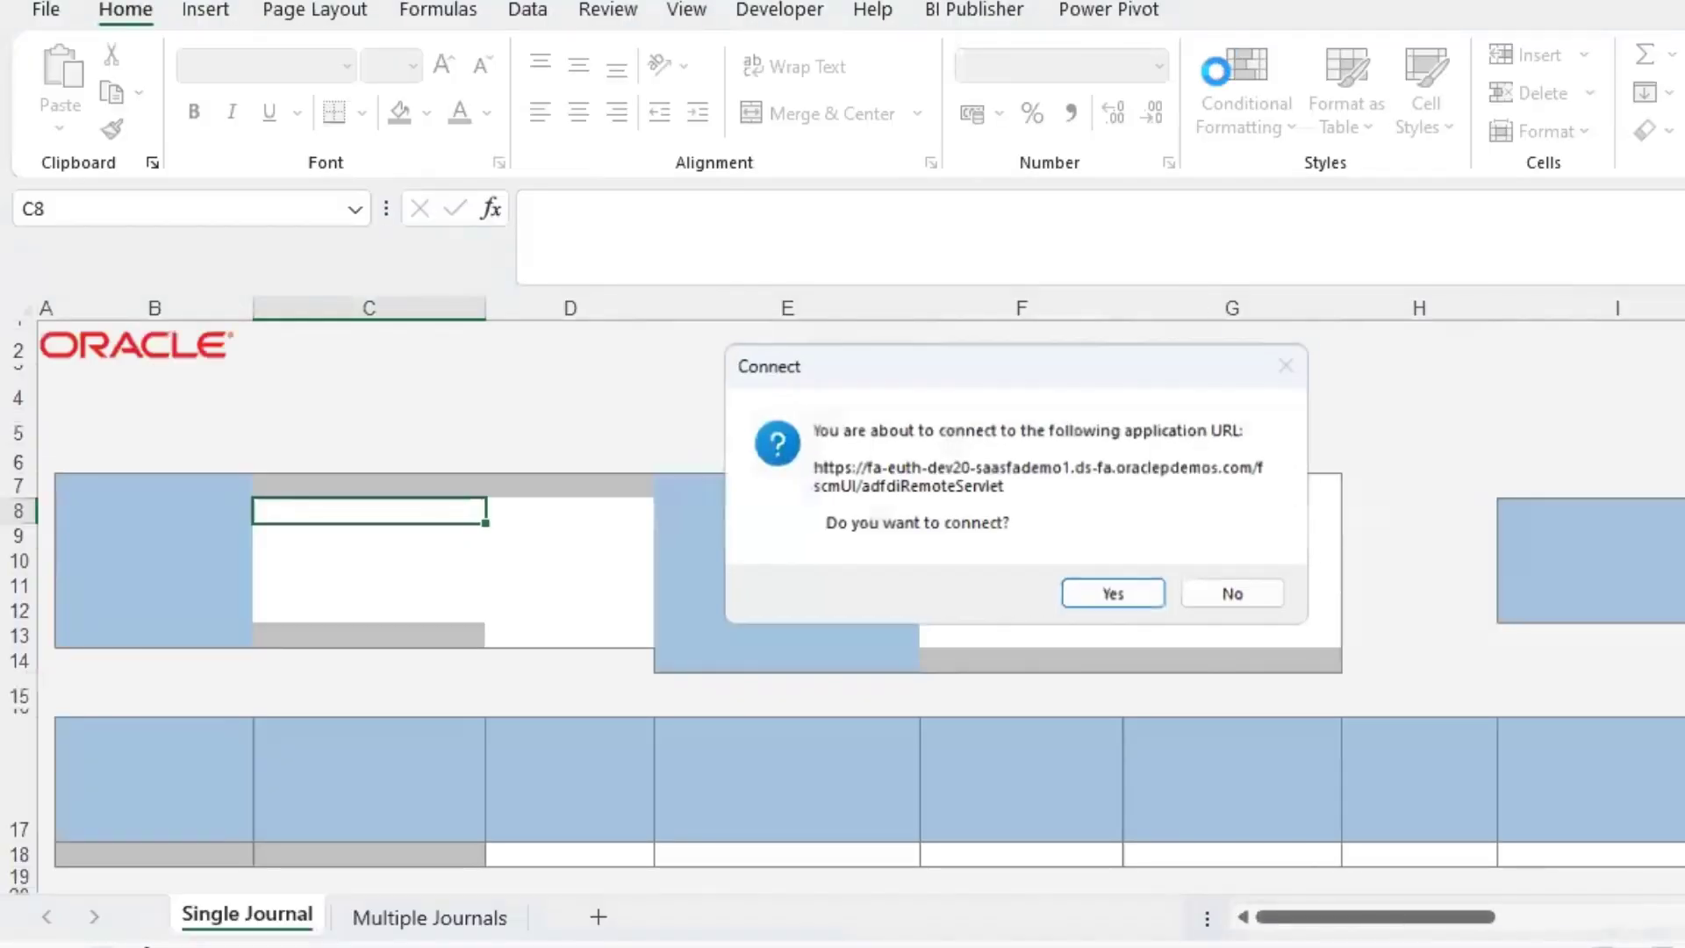
left_click(1110, 596)
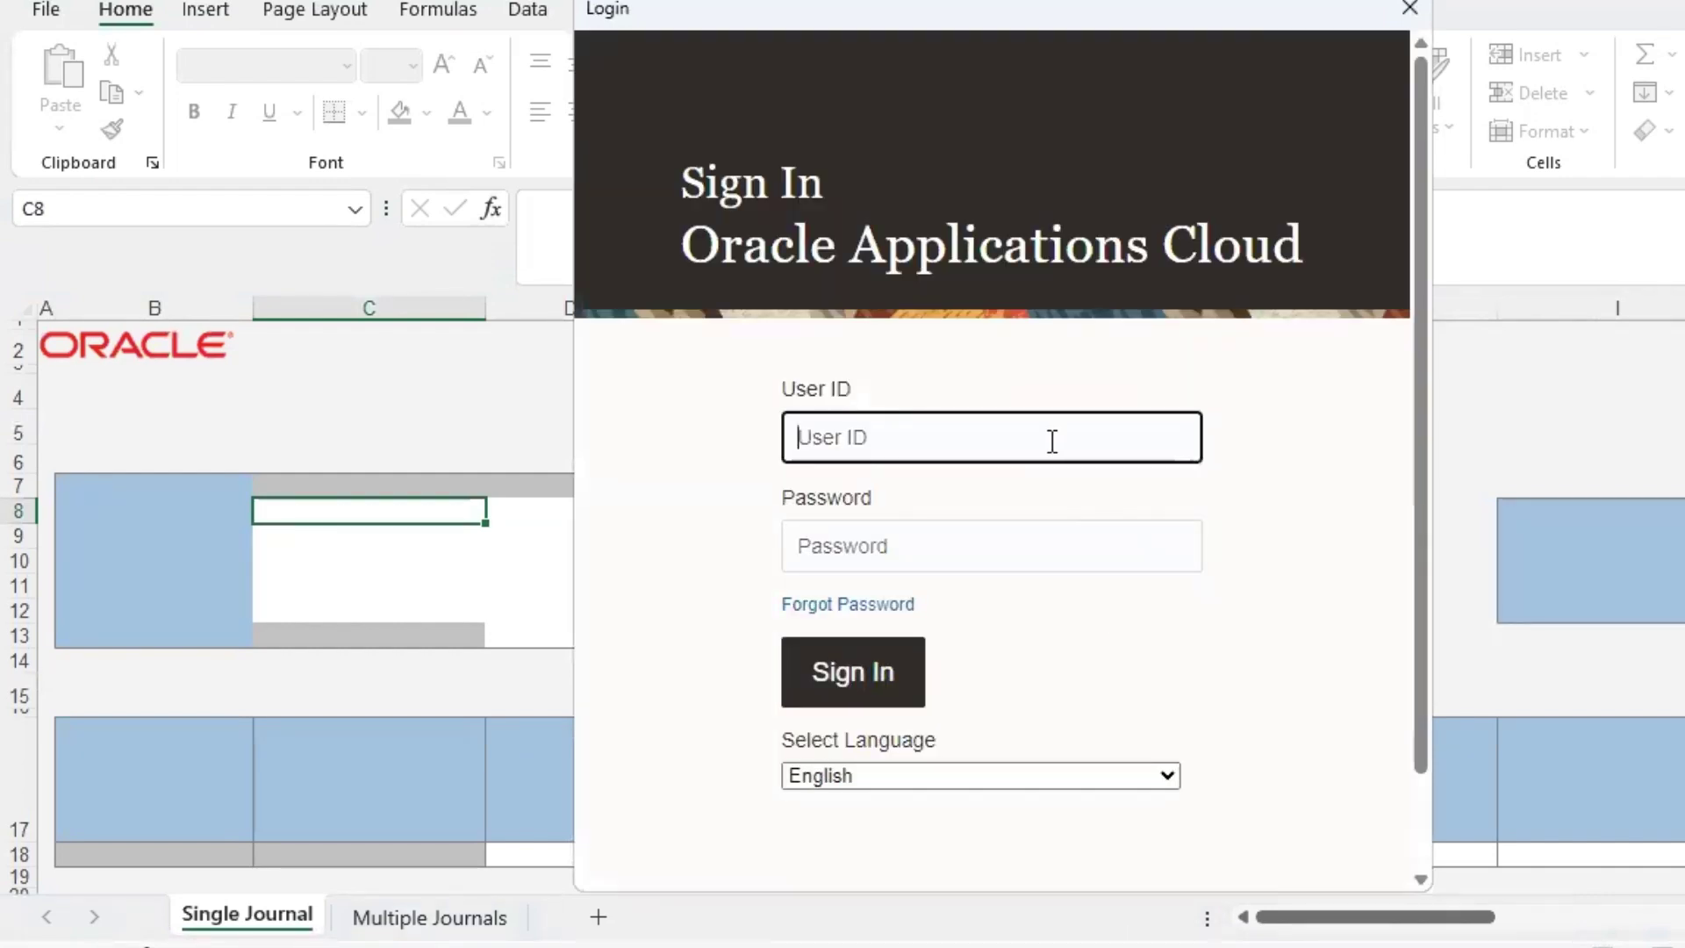
type("FAS00.instructor")
key("Tab")
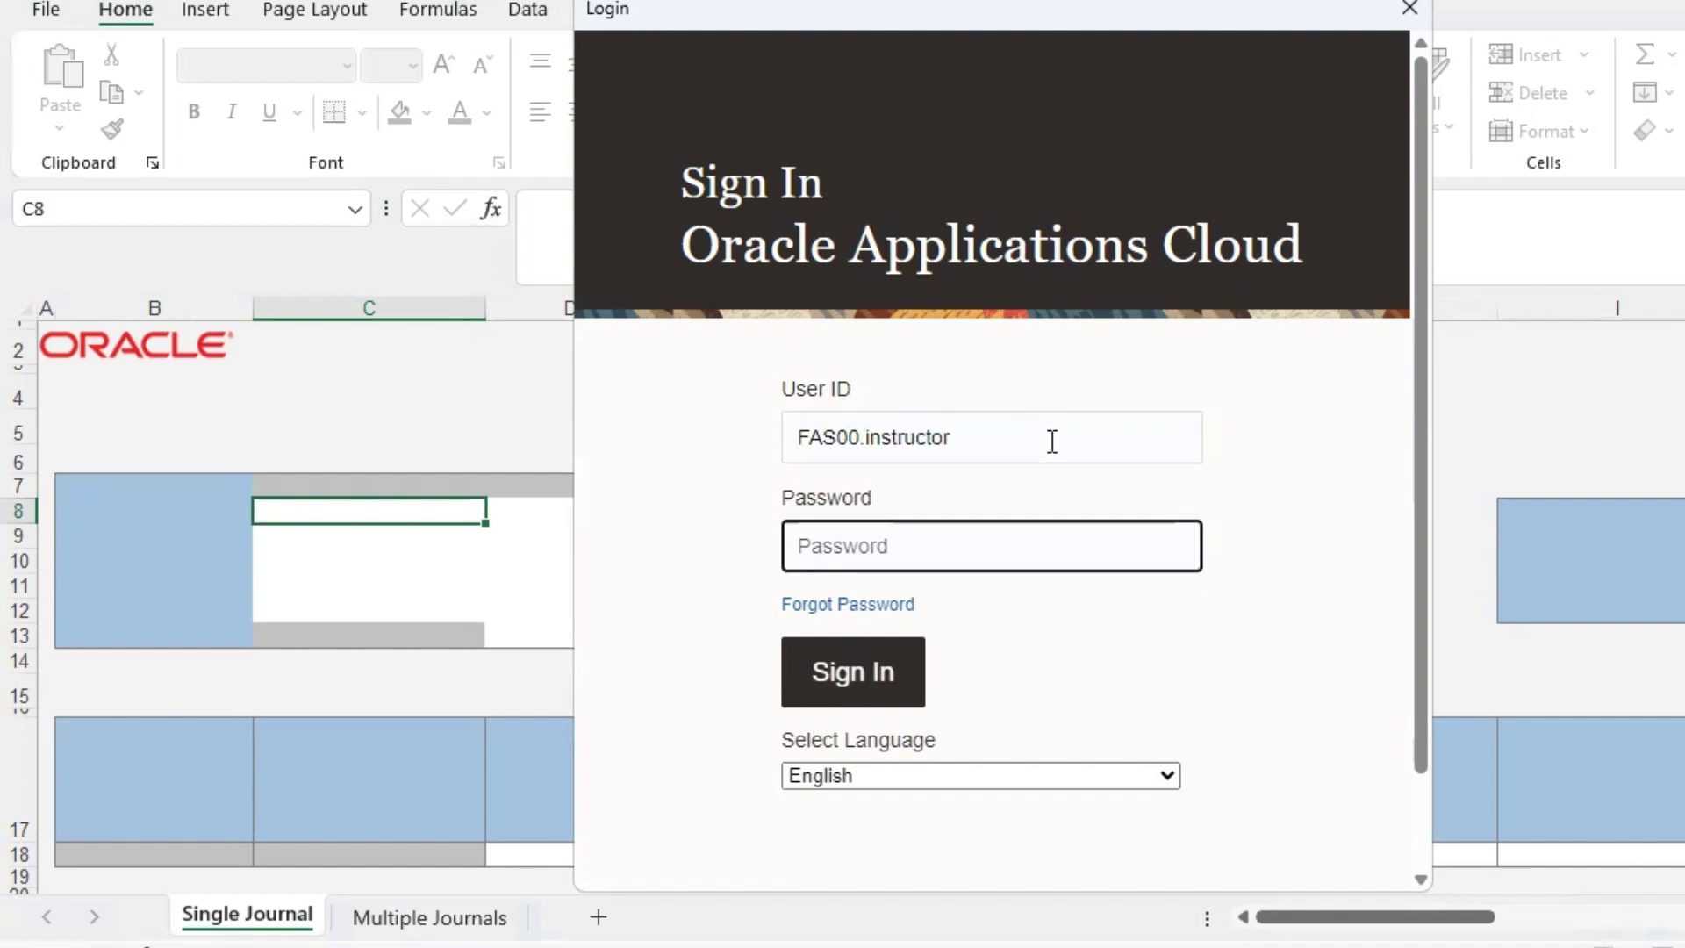
type("*********")
left_click(880, 672)
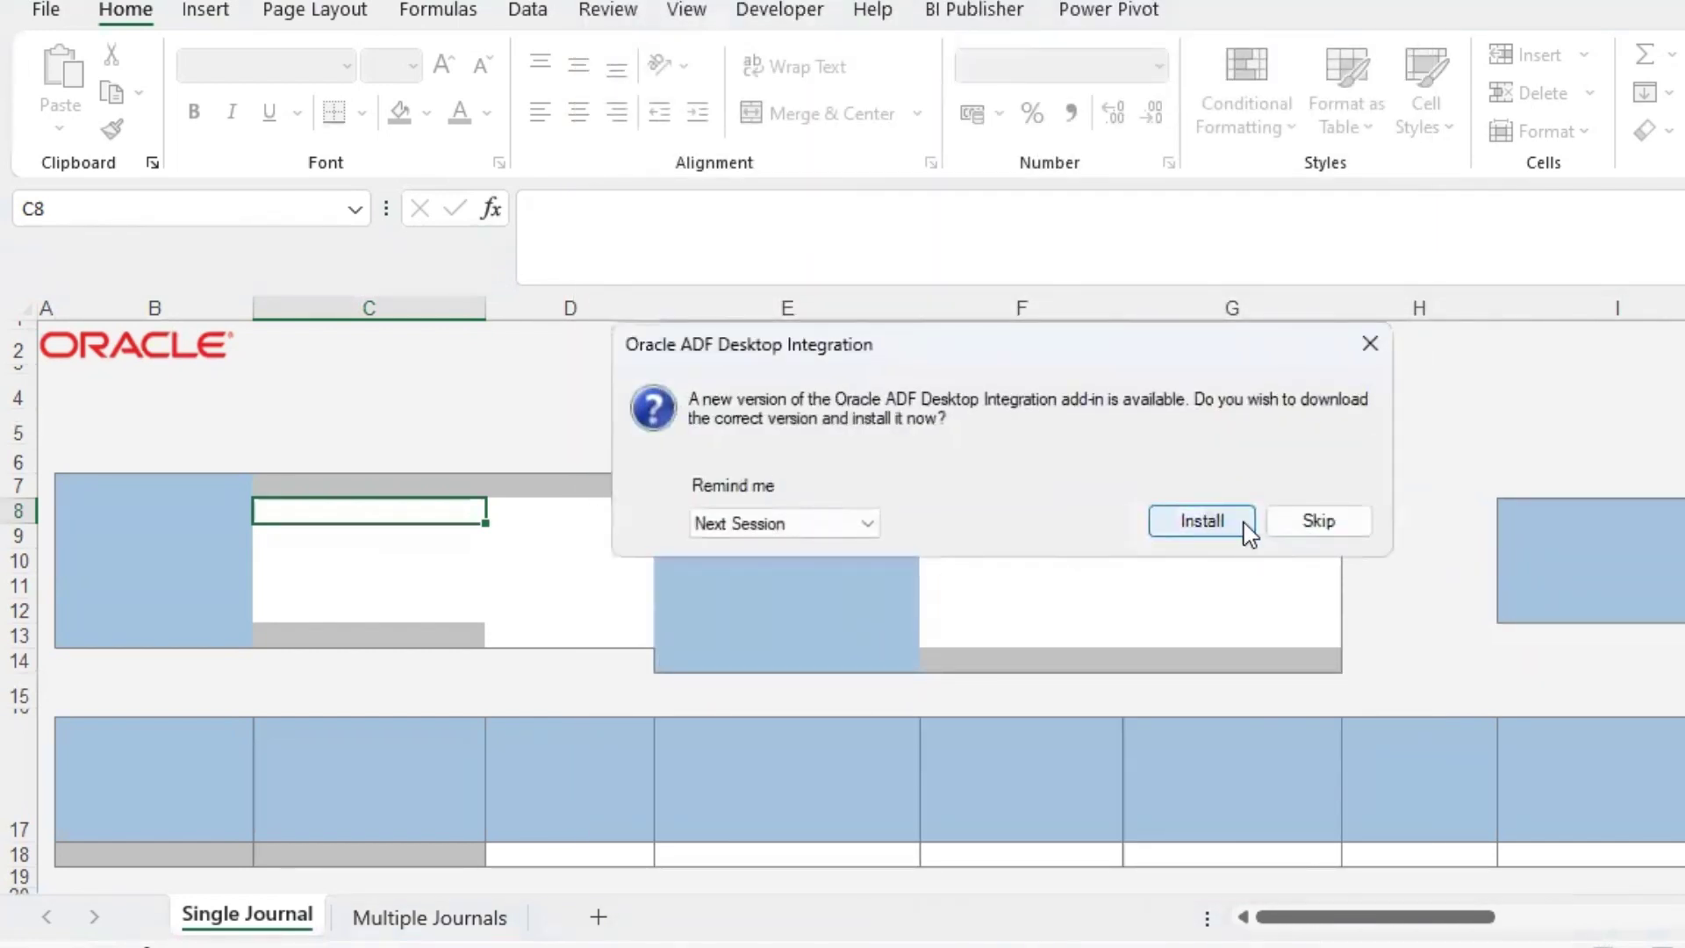
- Skip the add-in update and name the journal SP-Journal1 in cell D8
left_click(1318, 520)
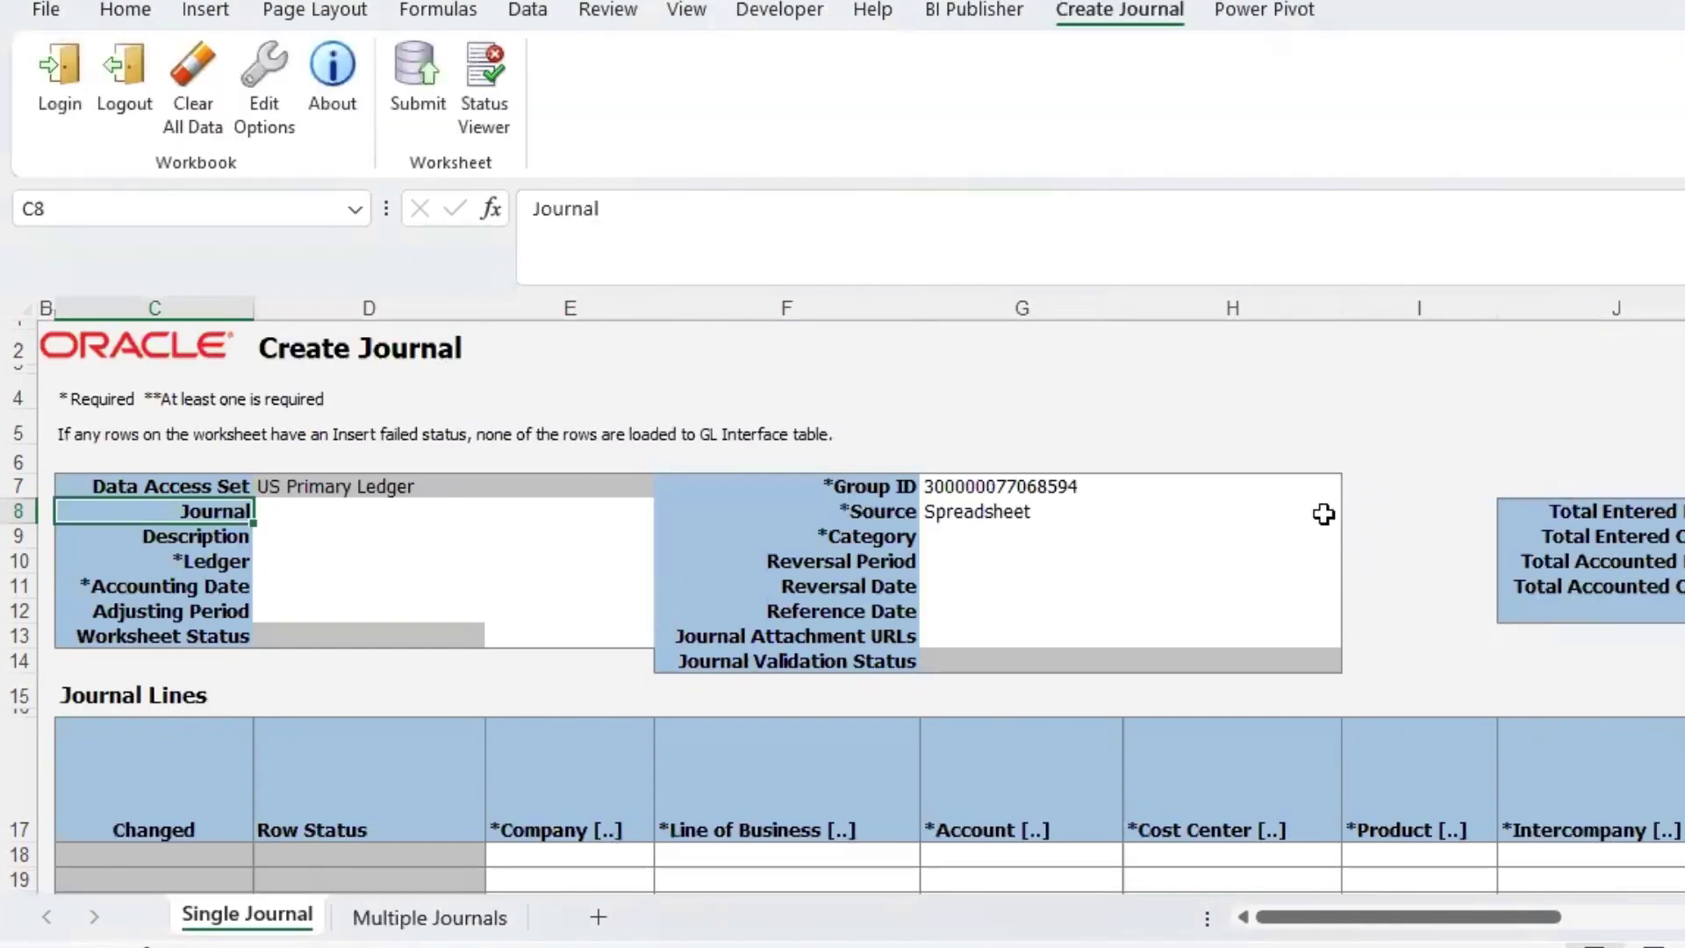
left_click(407, 508)
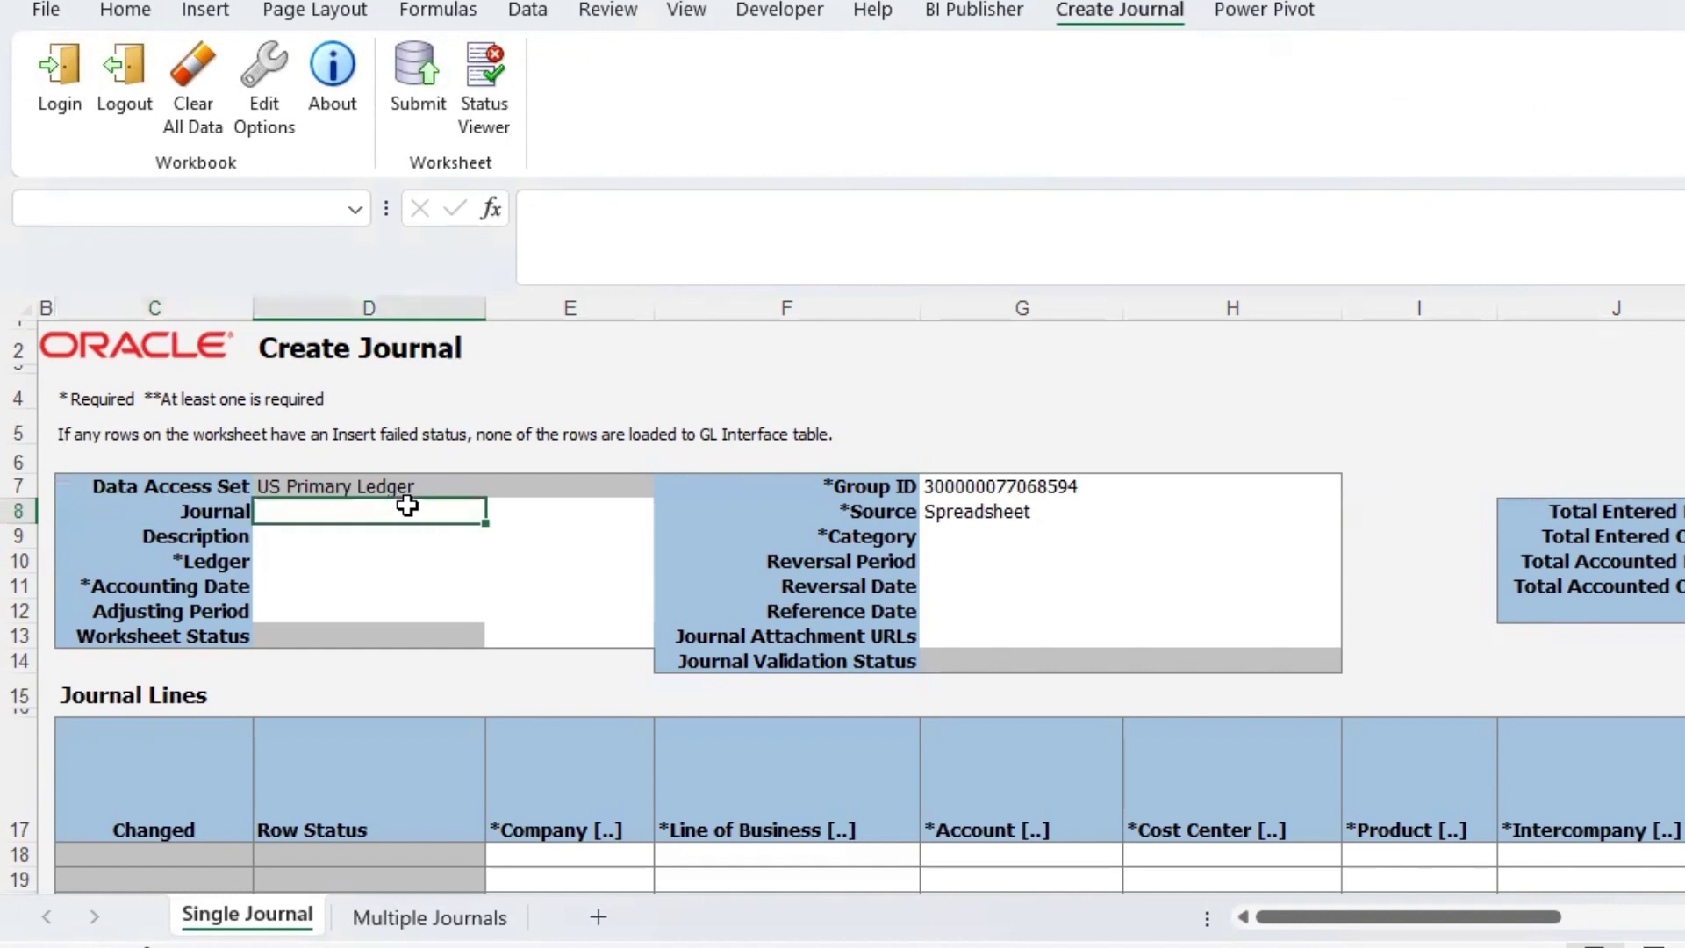
type("SP")
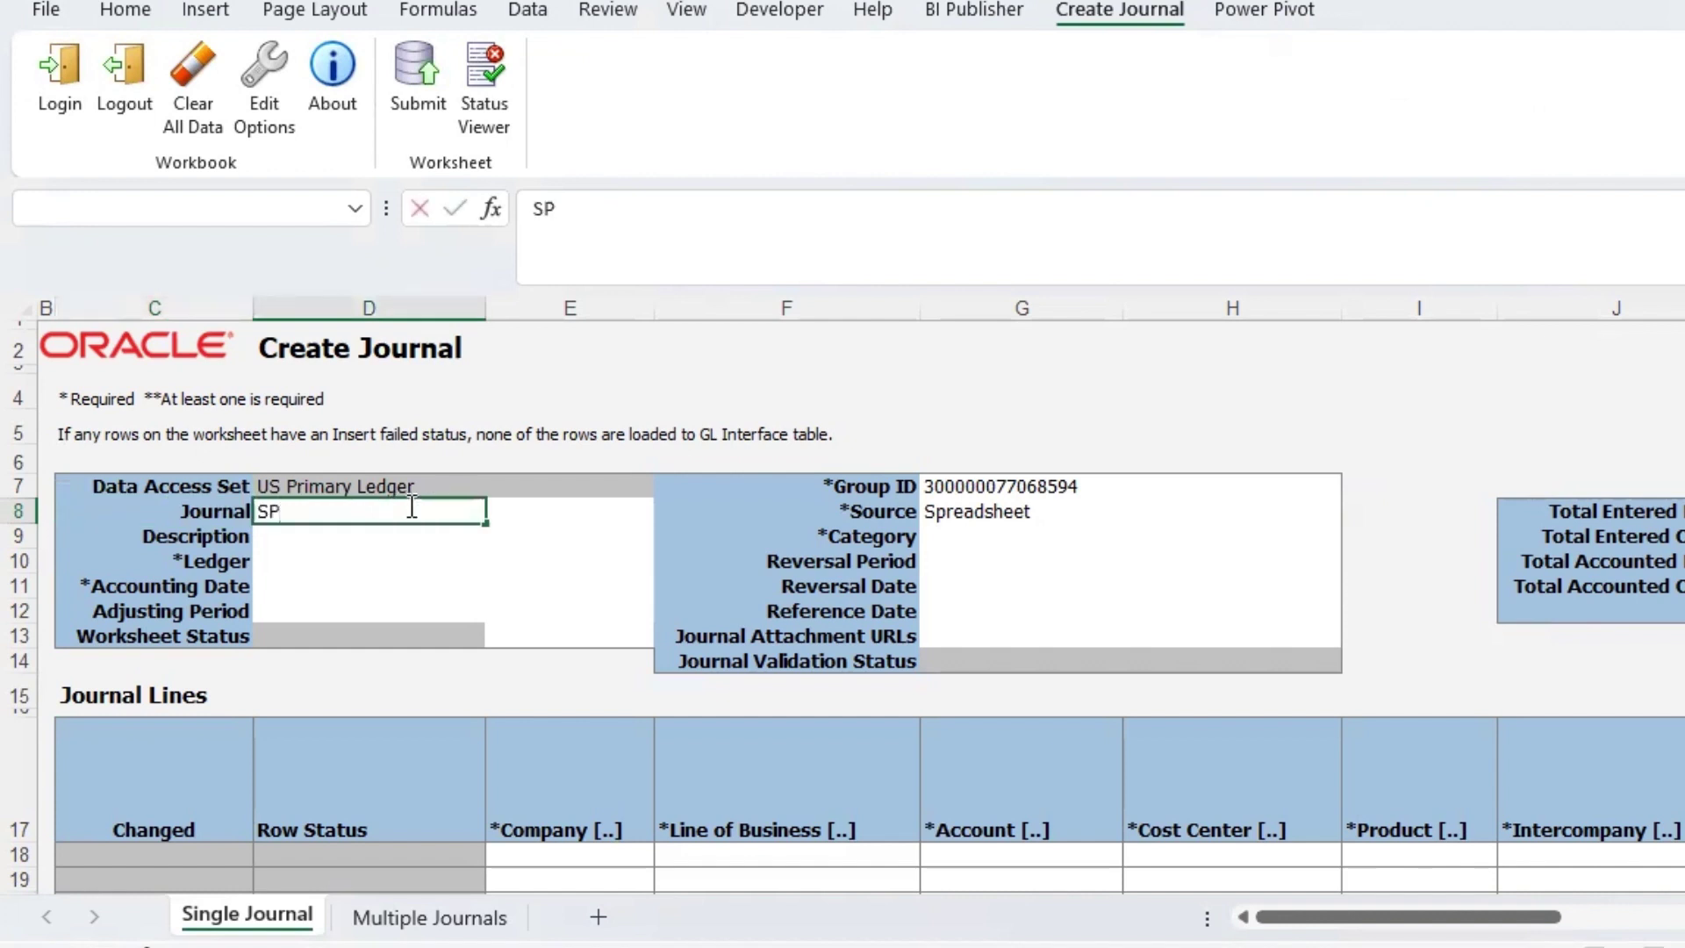
type("-Joun")
type("nal1")
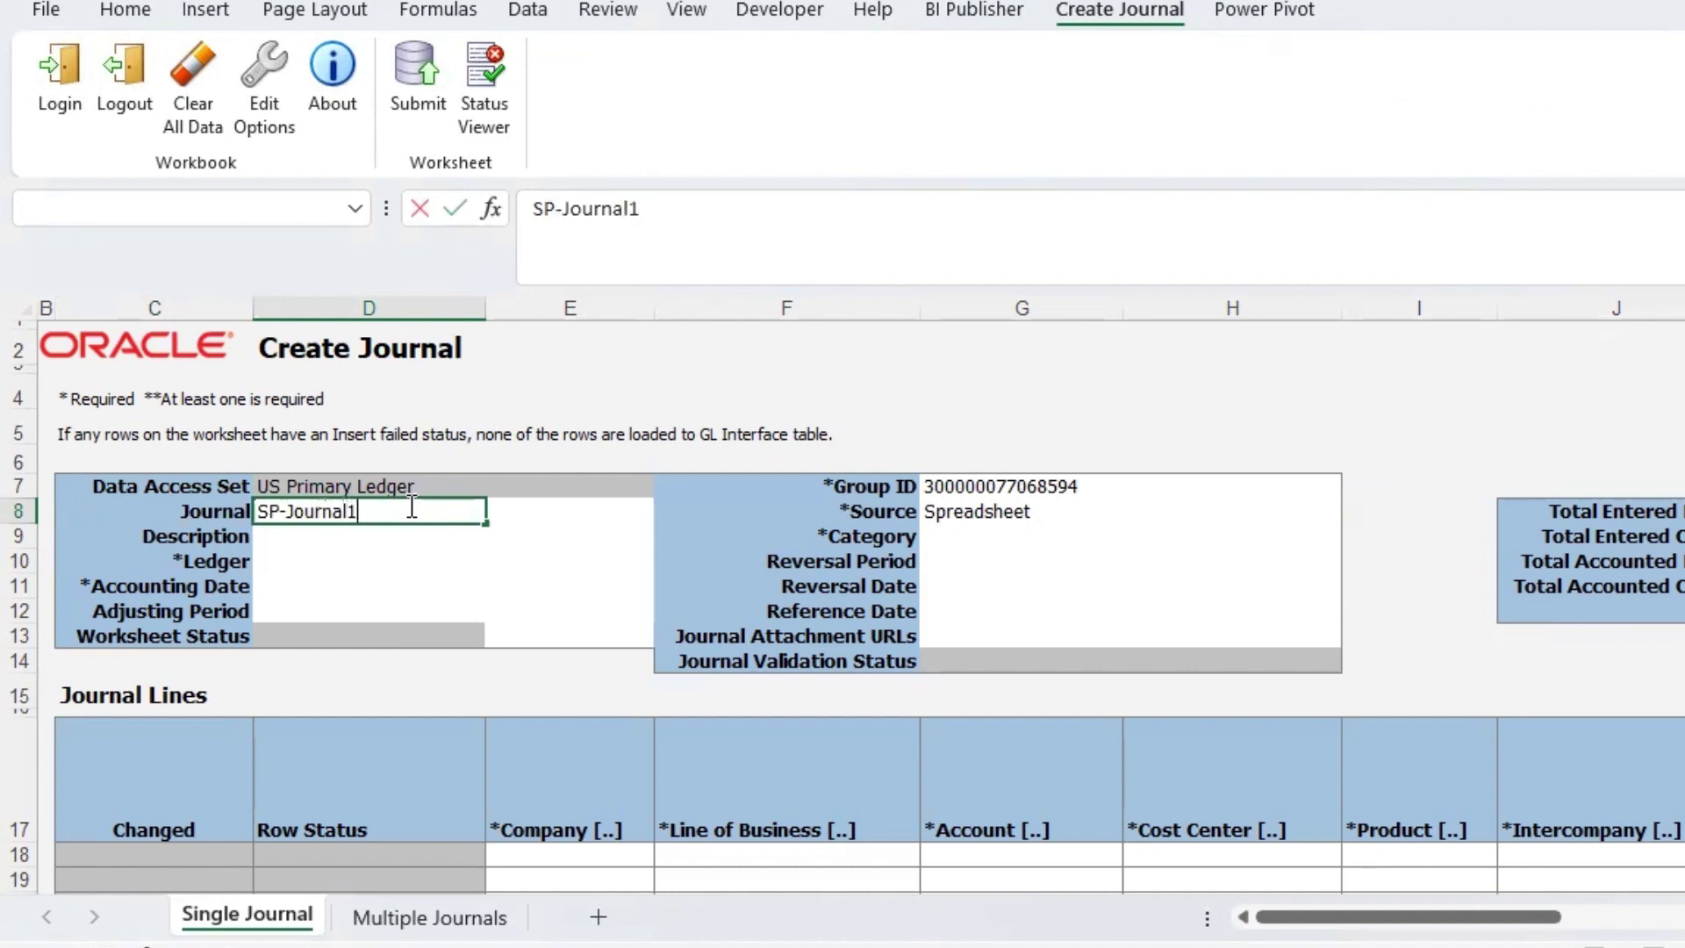
key("Tab")
key("Down")
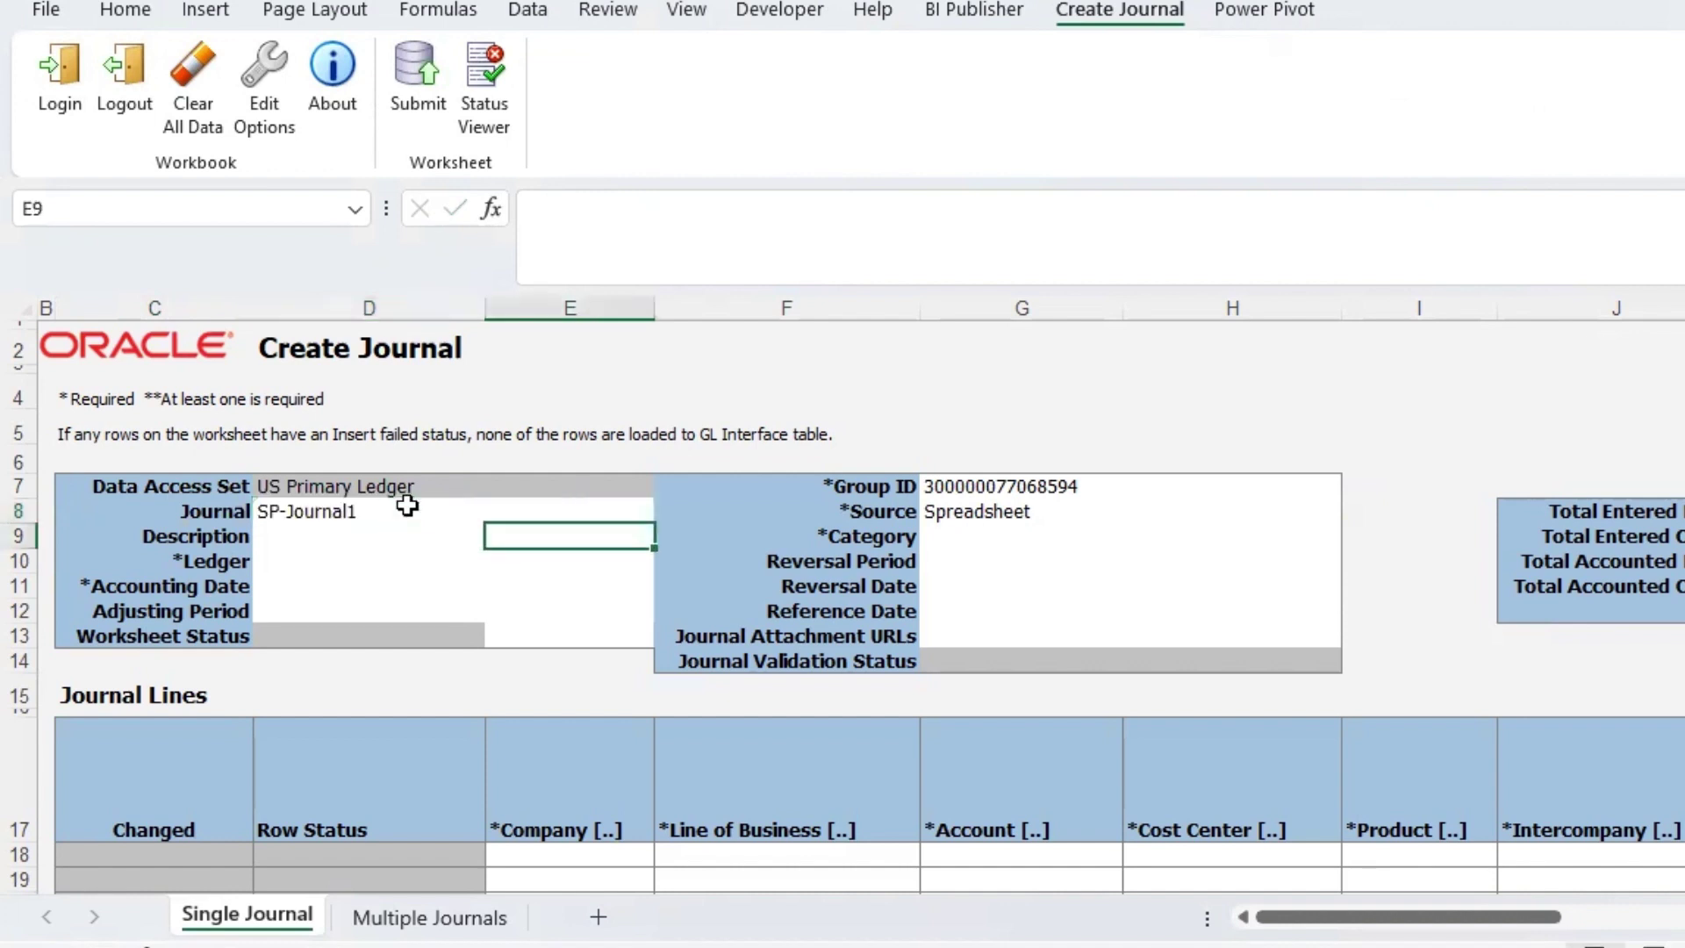
key("Left")
- Set Ledger D10 to US Primary Ledger and Accounting Date D11 to 20-Feb-2024
key("Down")
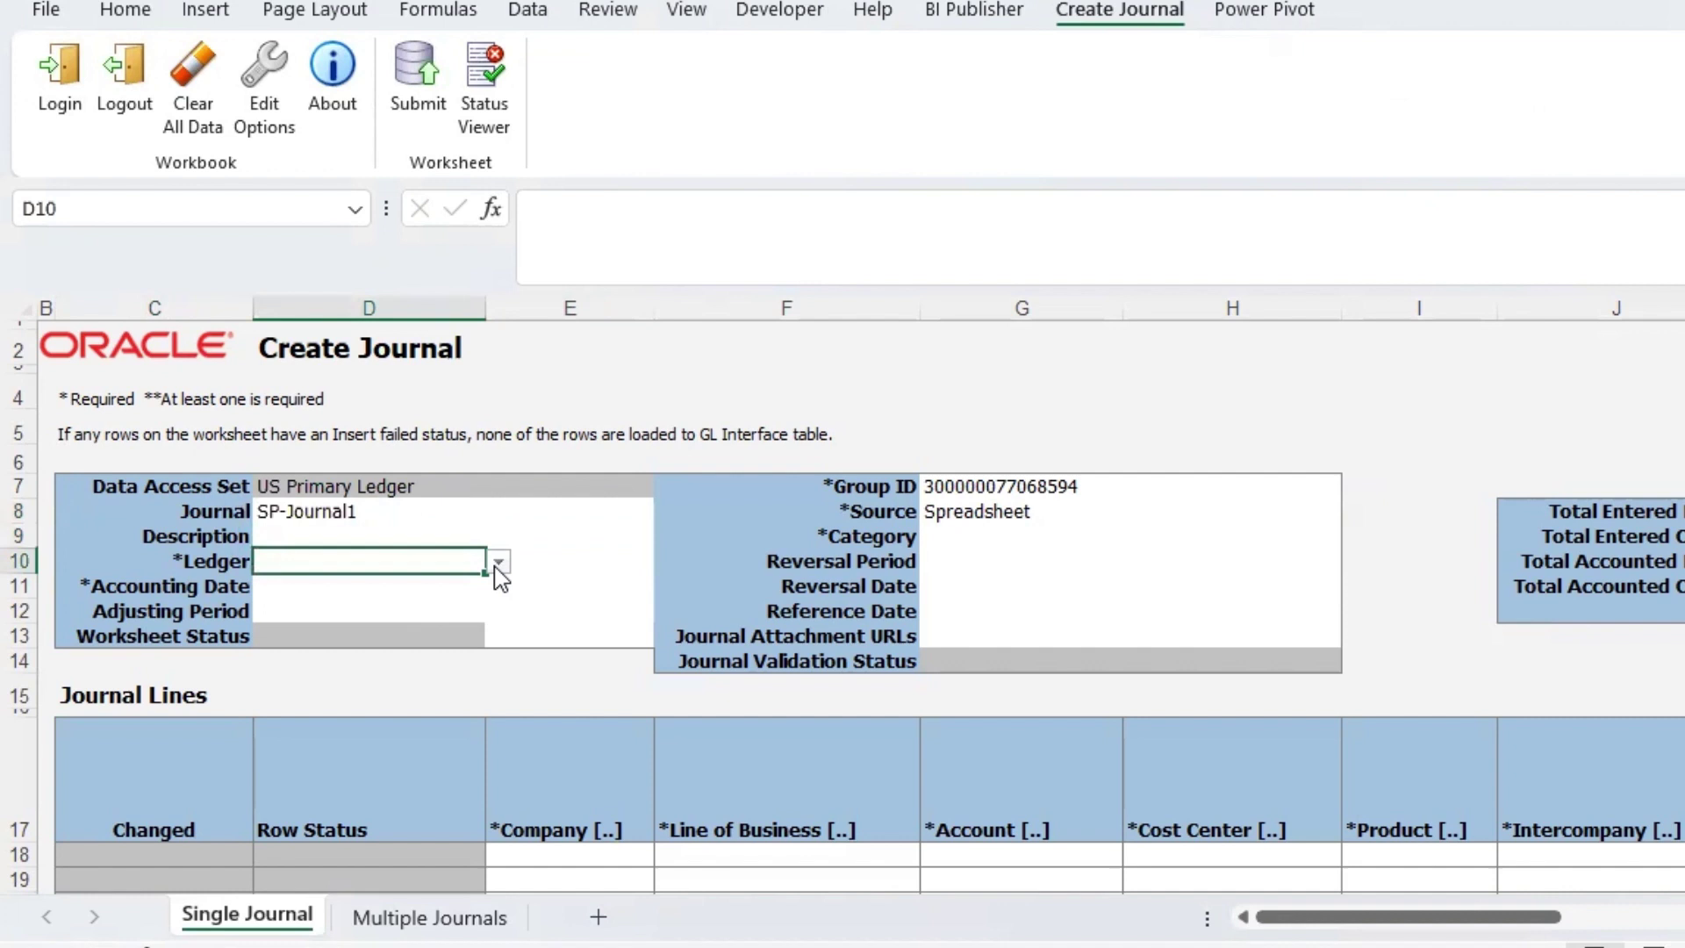
left_click(498, 561)
left_click(430, 614)
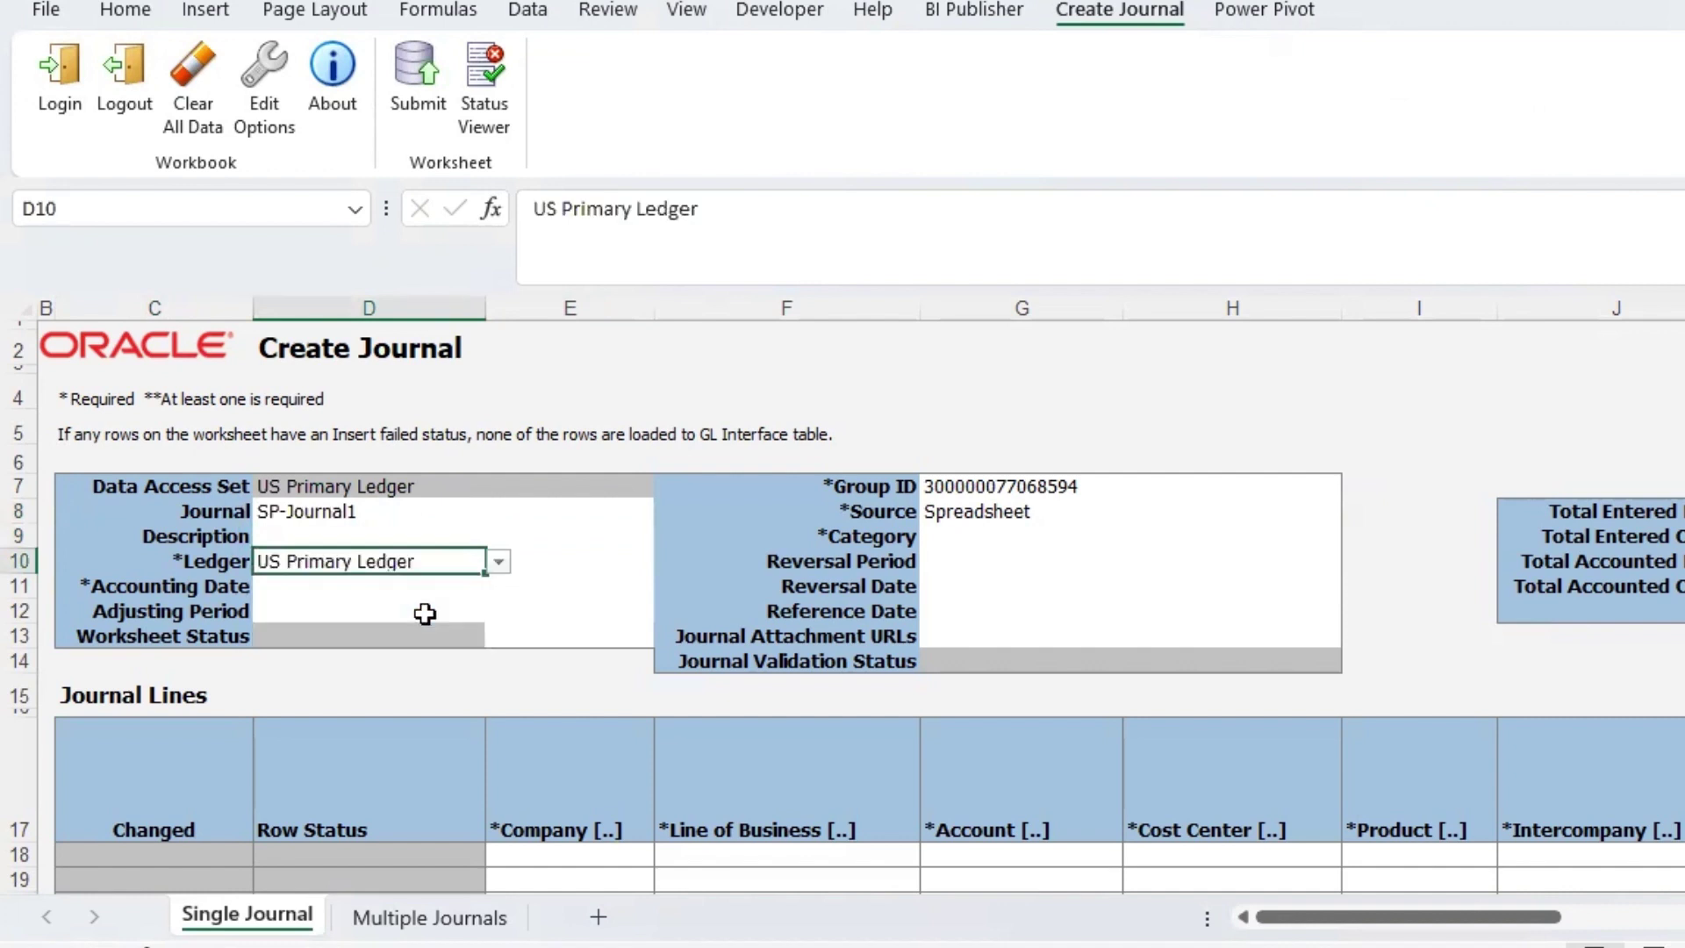
left_click(423, 594)
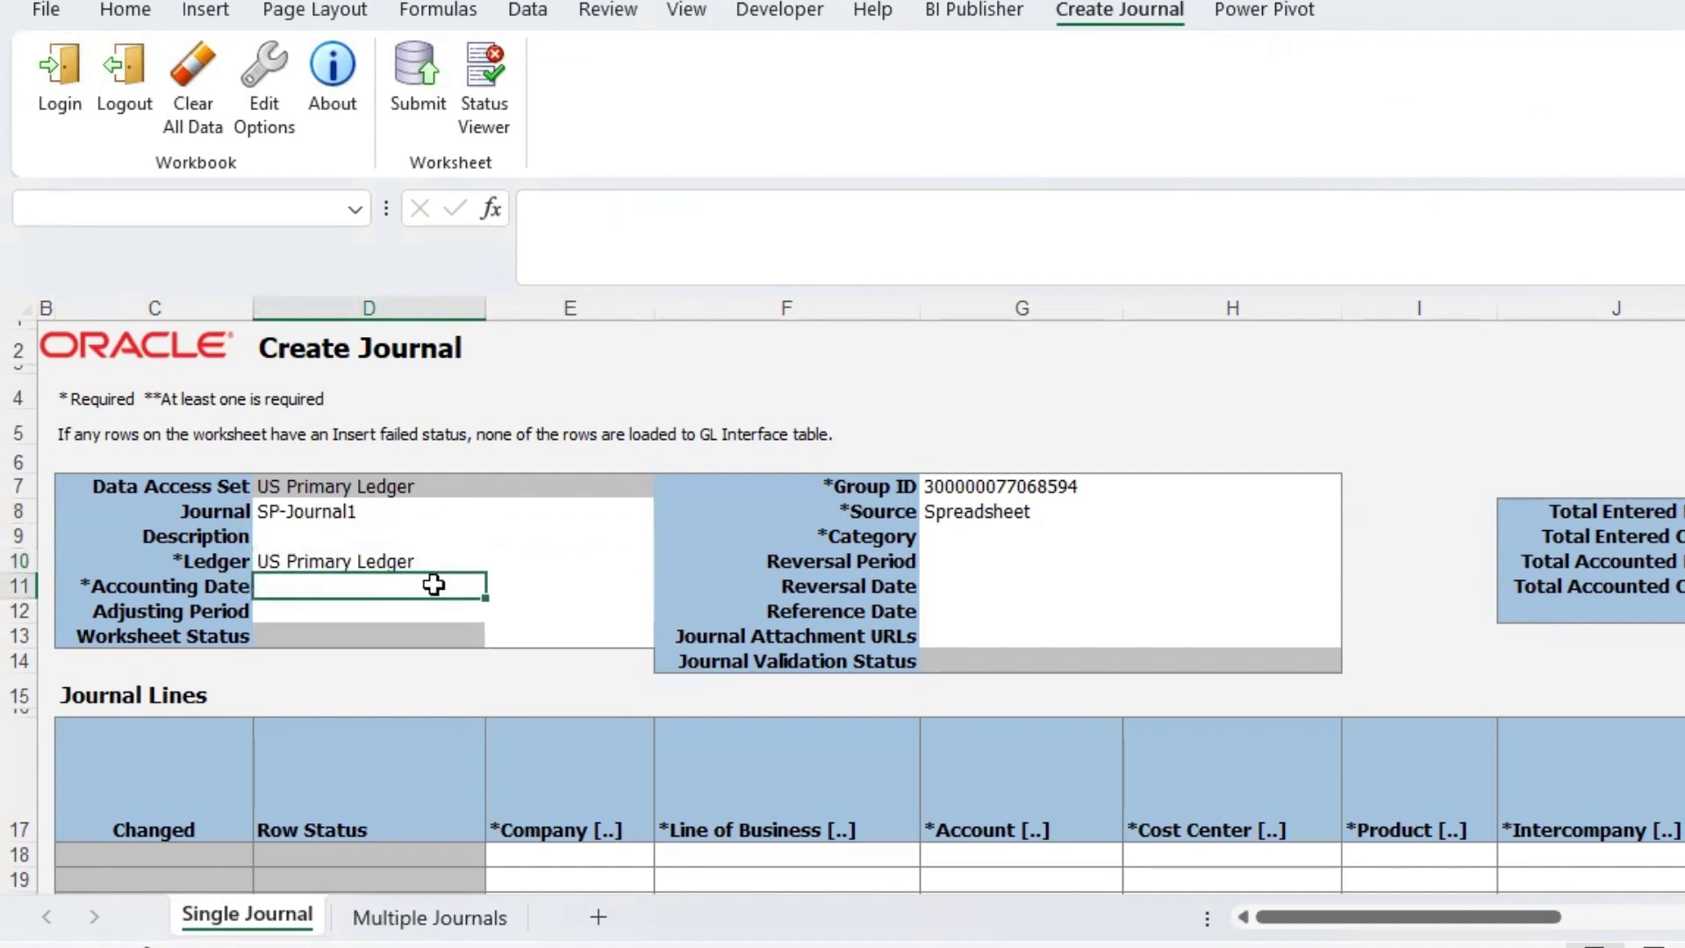
type("1")
key("BackSpace")
type("20-")
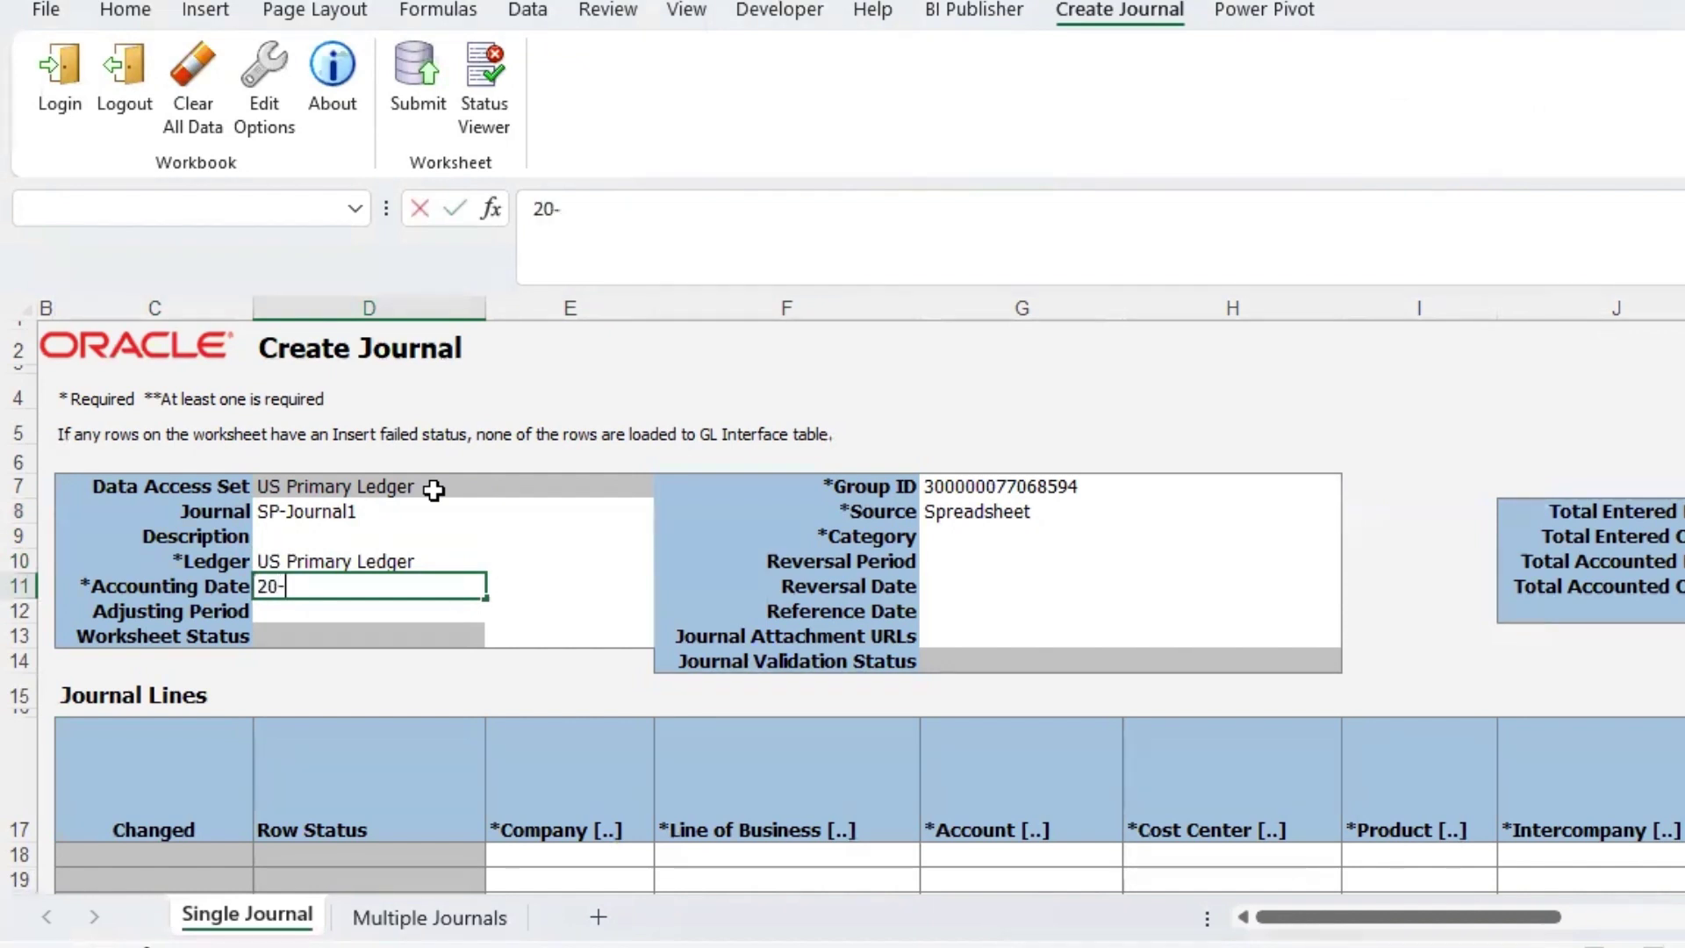
type("Feb-20")
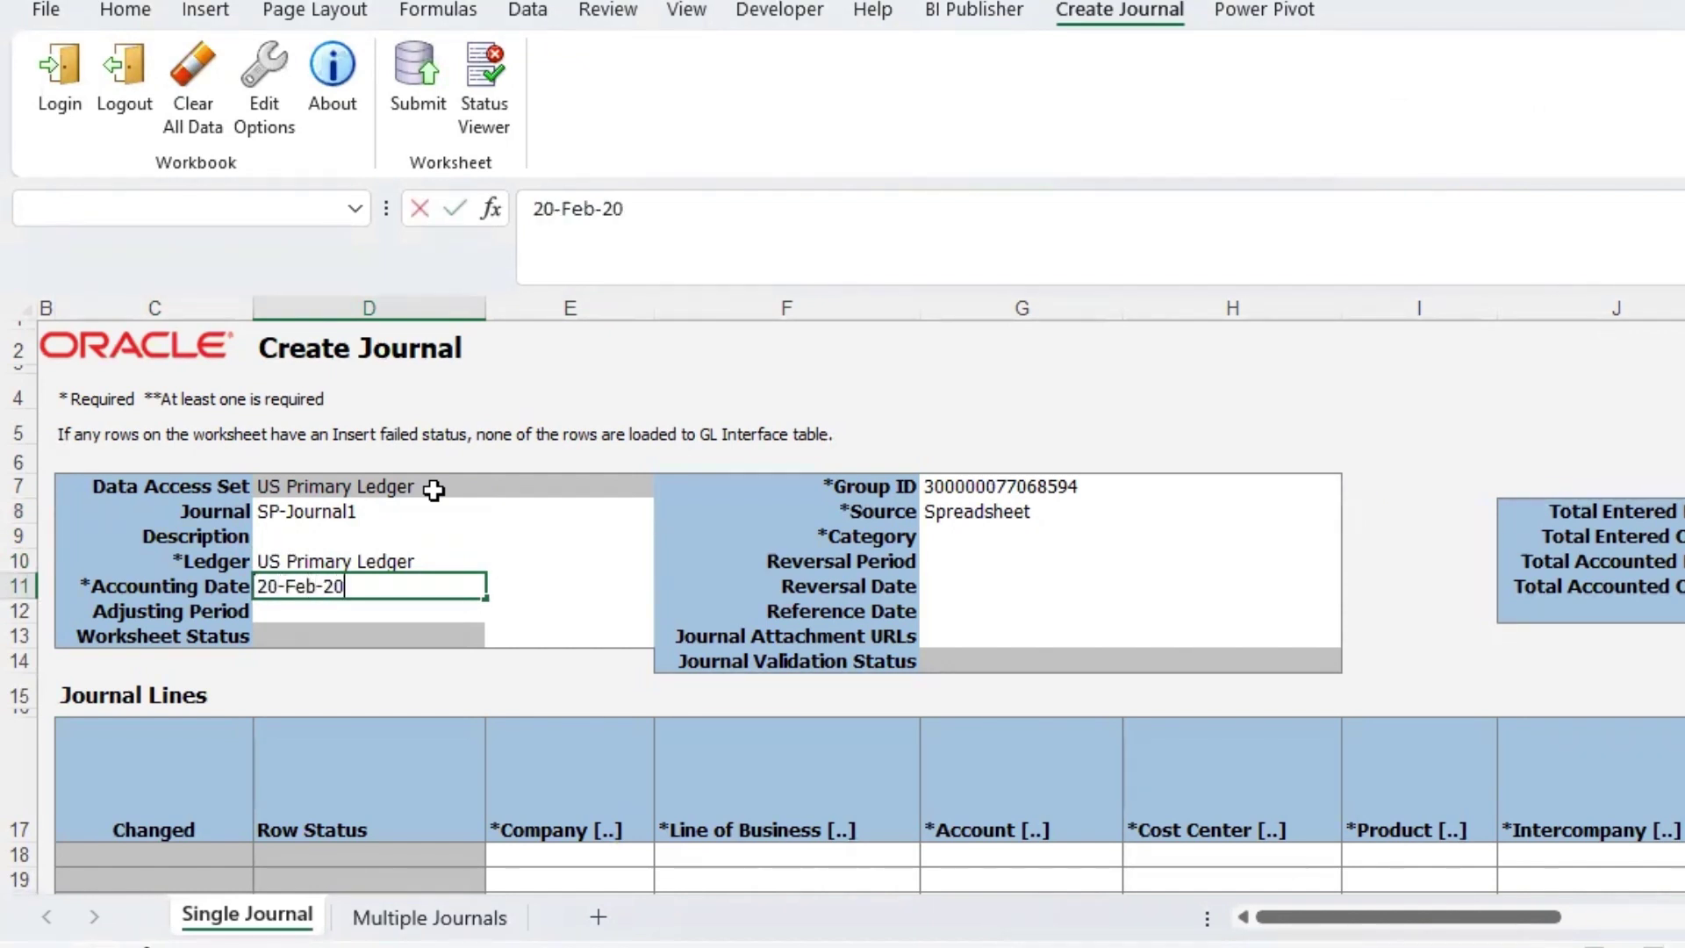
type("24")
key("Tab")
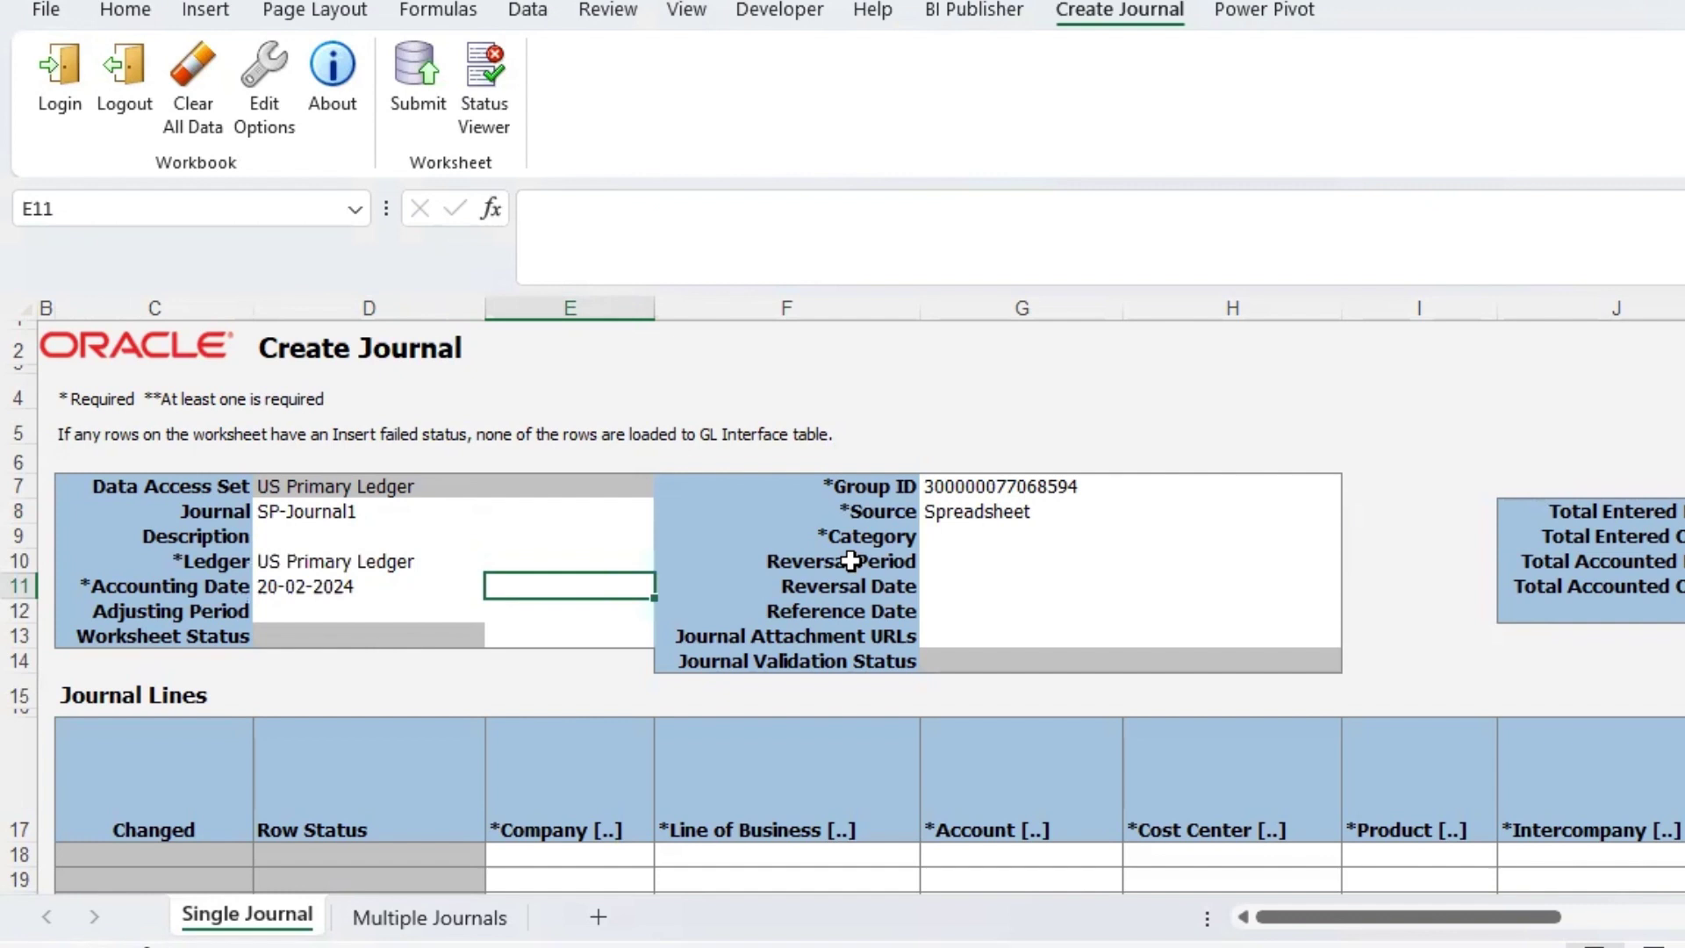
left_click(1013, 542)
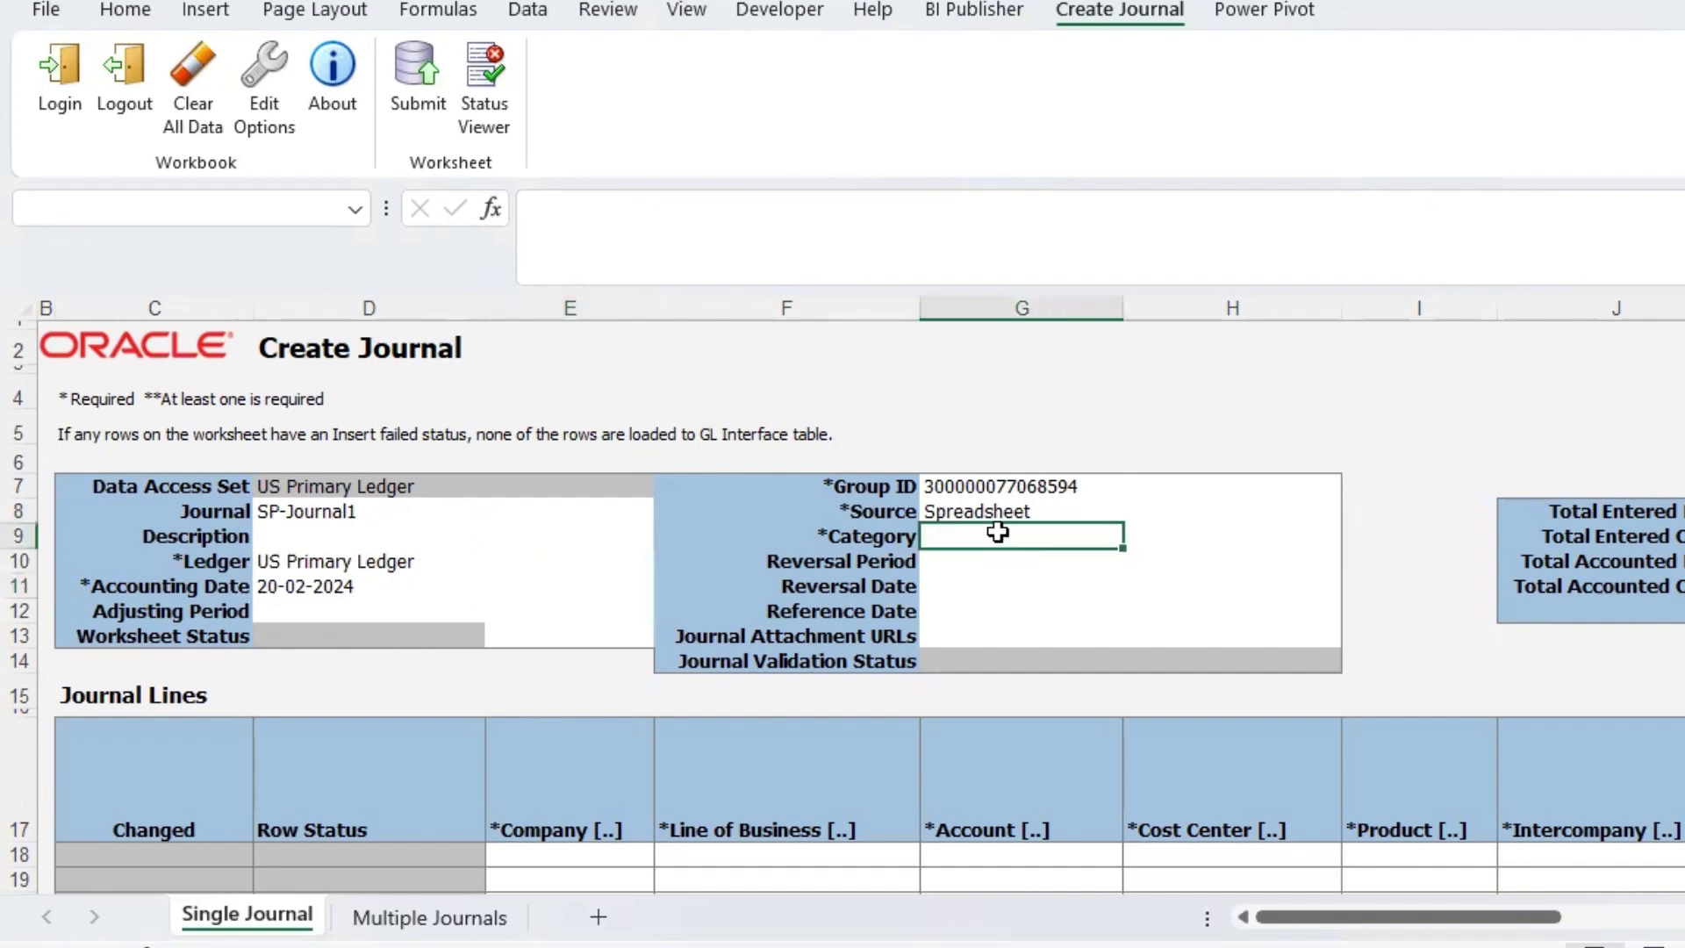
- Search journal categories for 'Adj' and pick Adjustment for the Category cell G9
double_click(1005, 542)
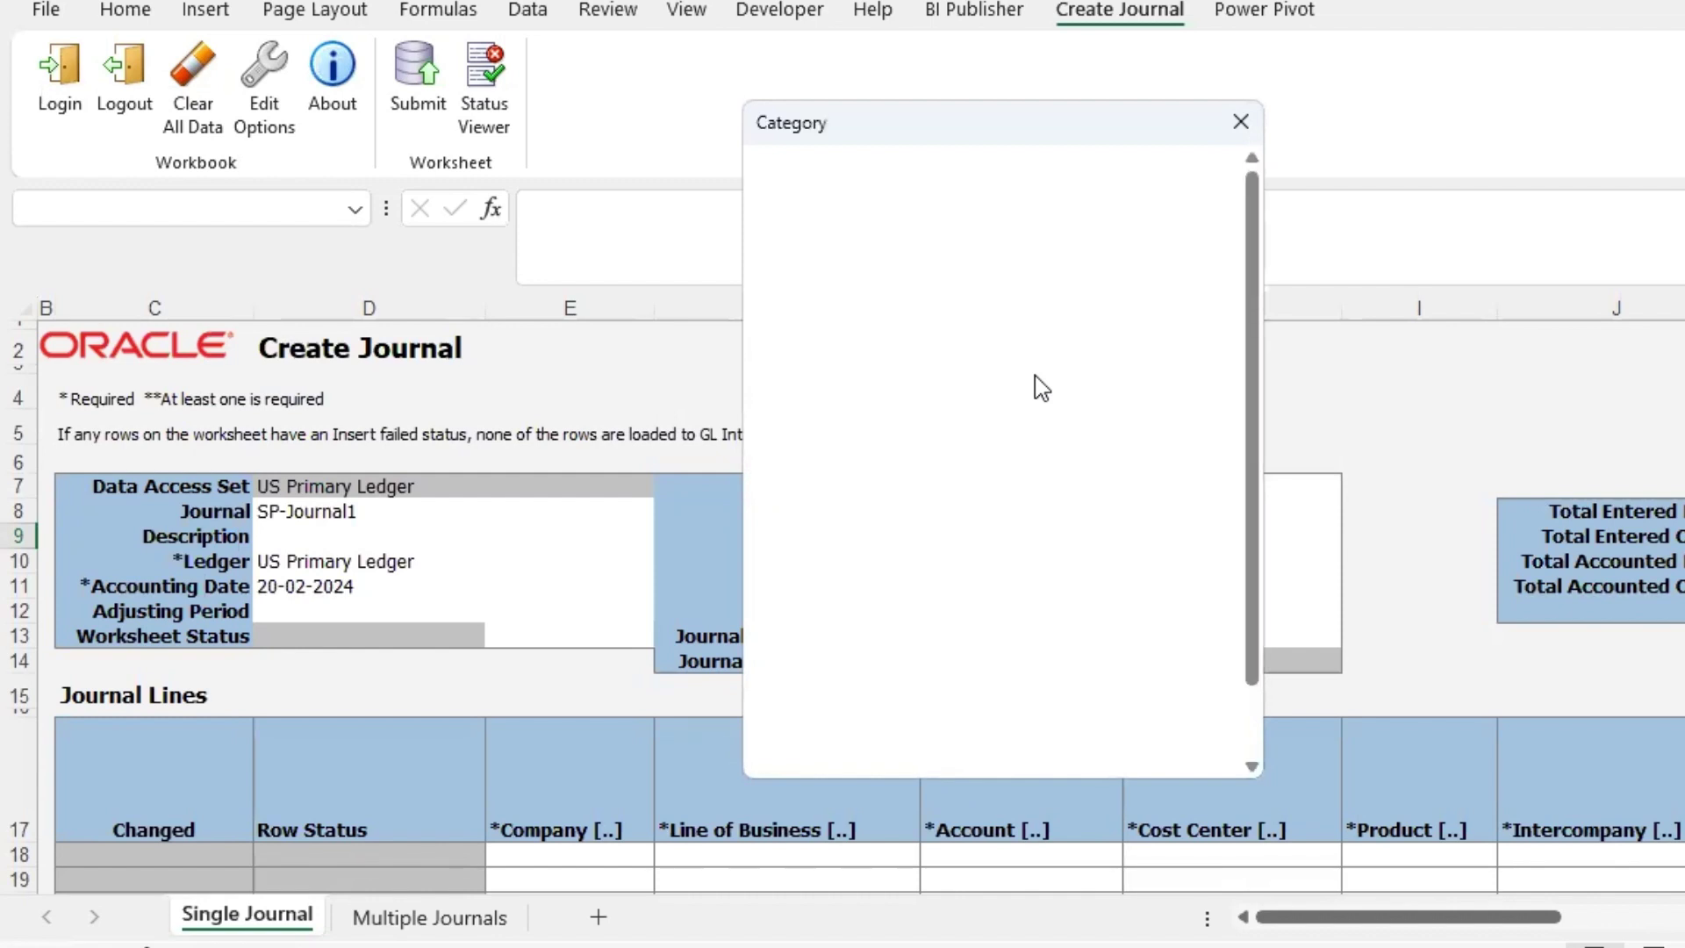
left_click(974, 231)
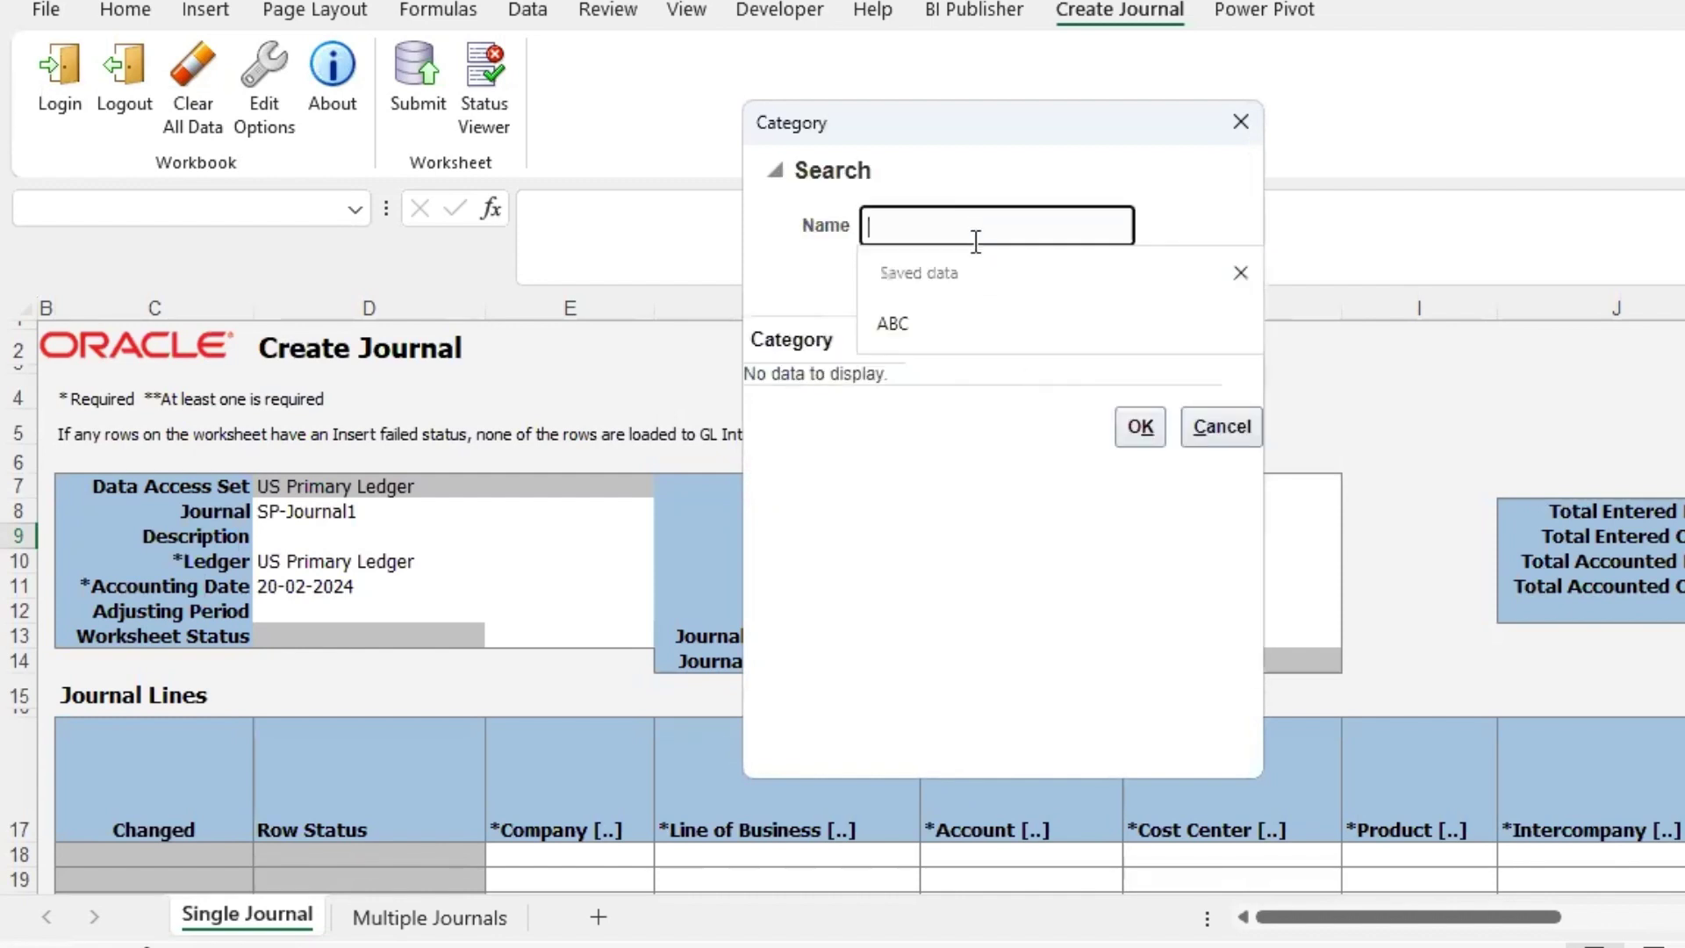
type("Ad")
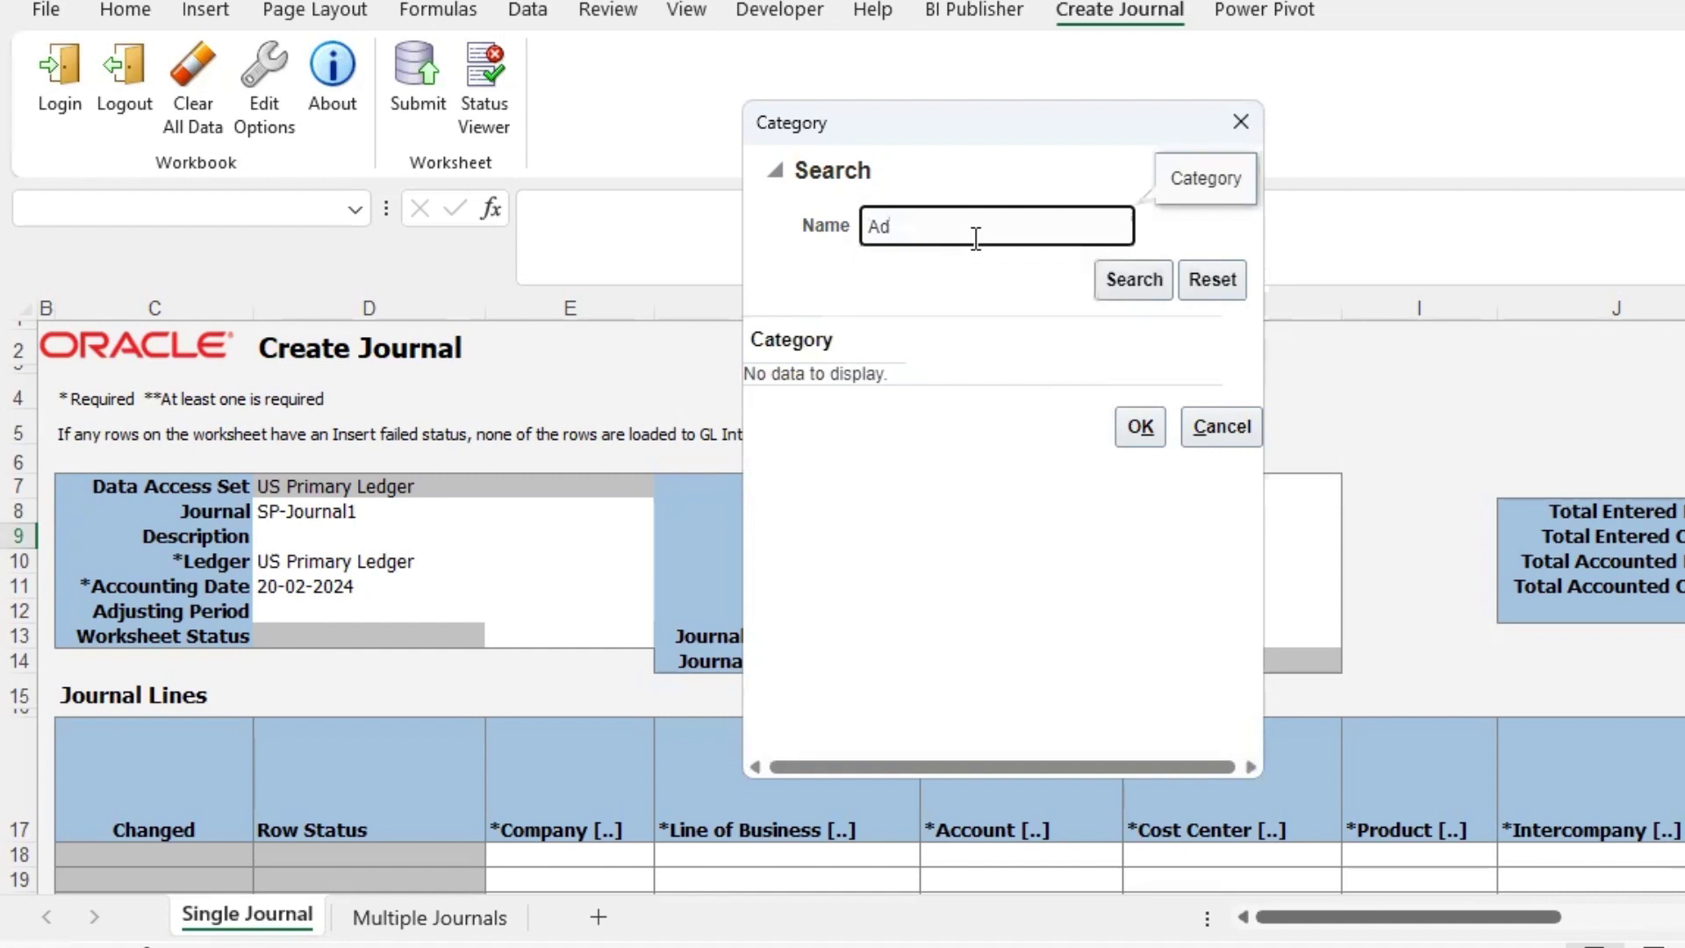
type("j")
left_click(1139, 282)
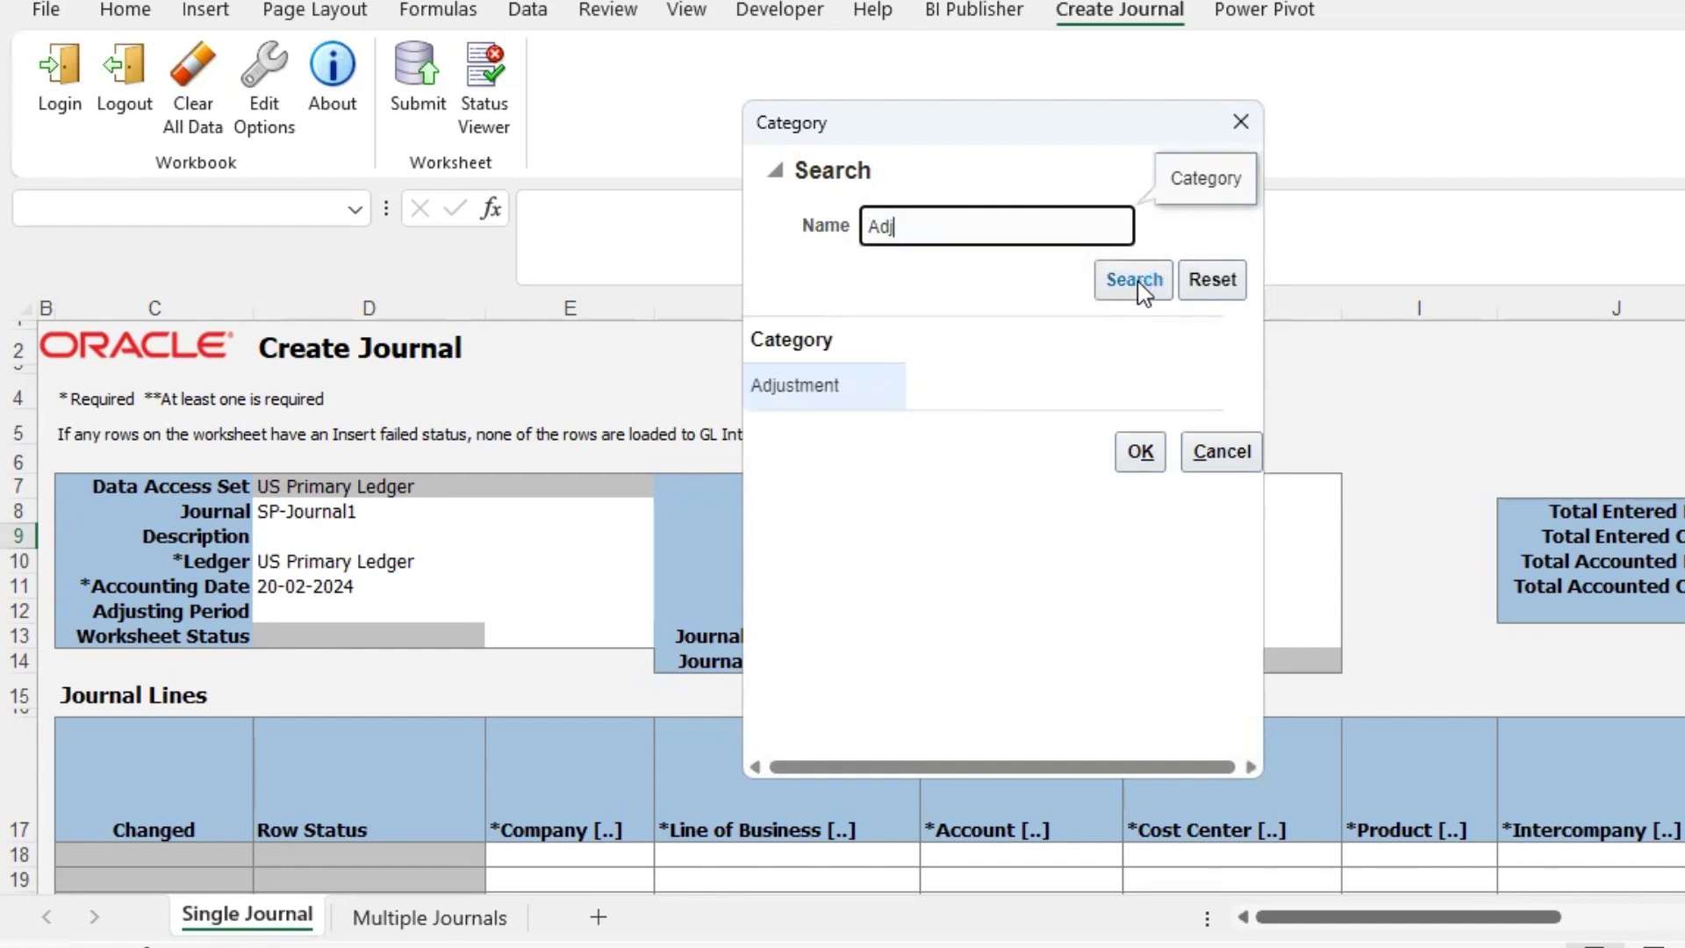
left_click(832, 384)
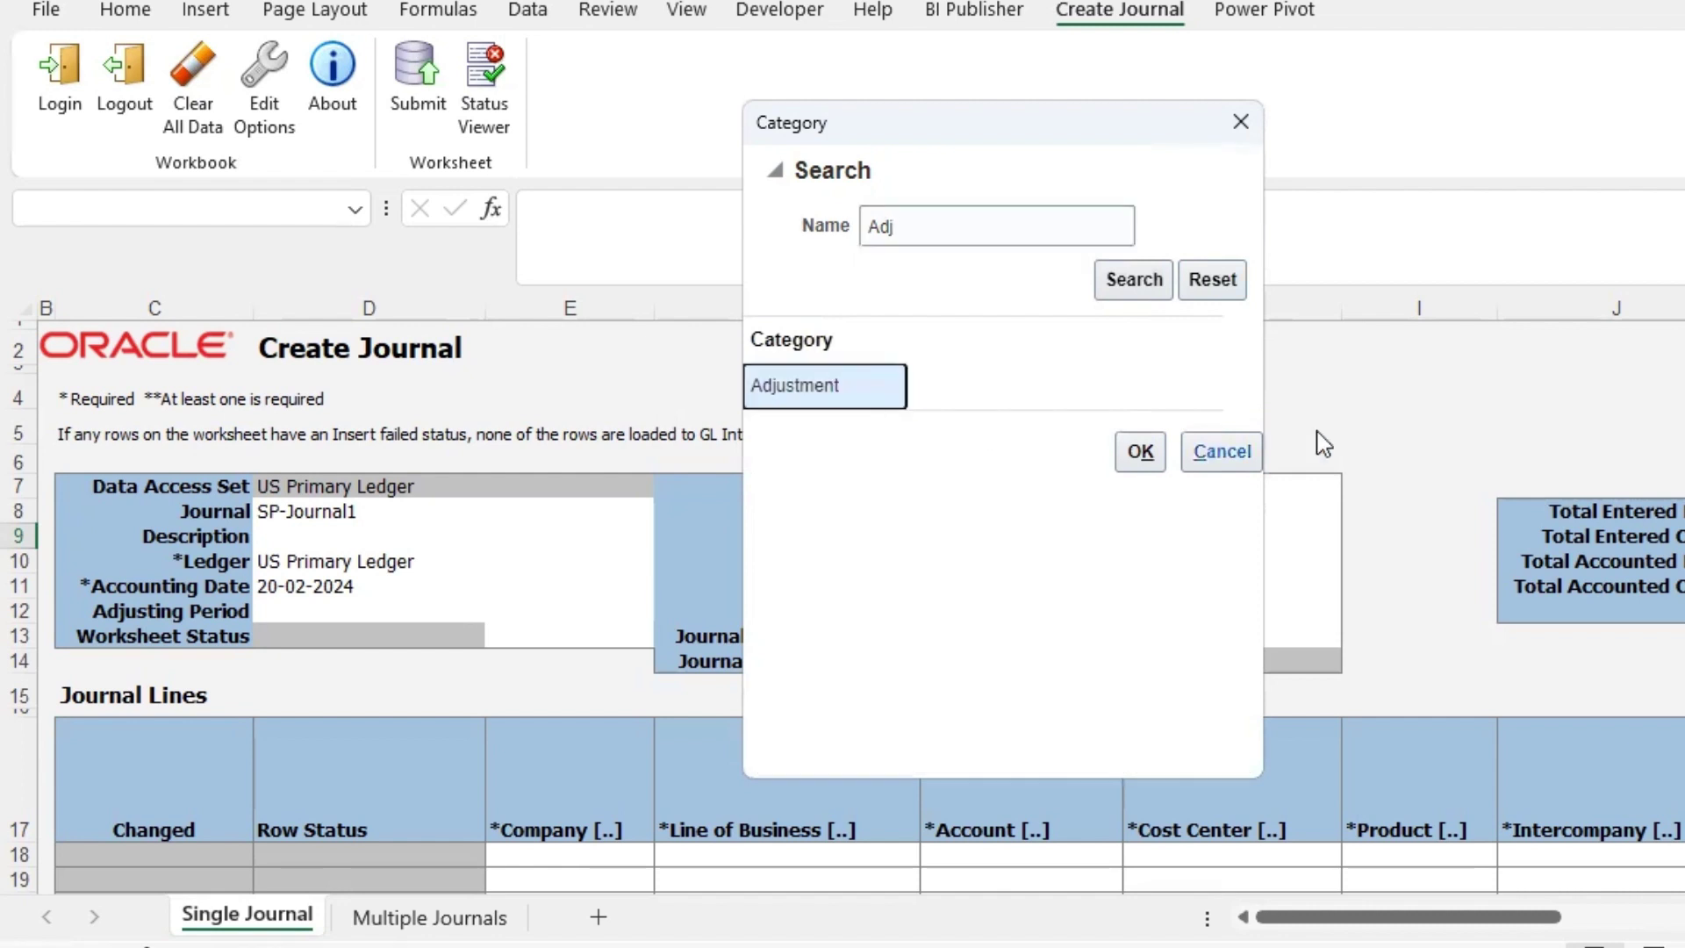
left_click(1140, 451)
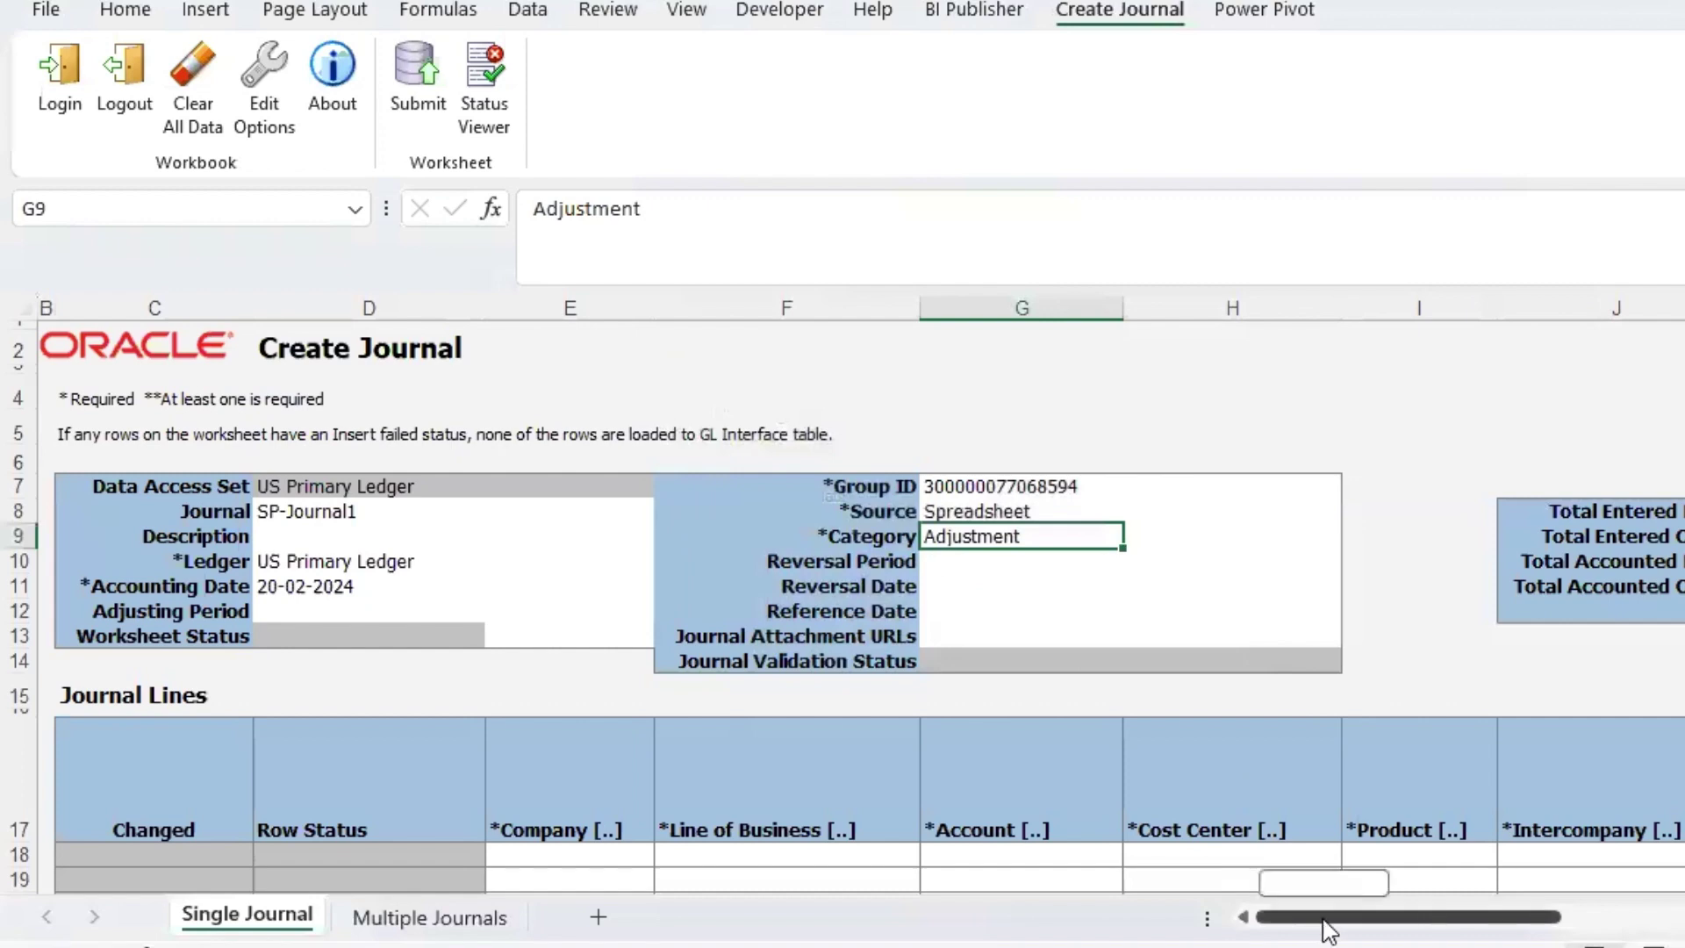
left_click_drag(1328, 919, 1470, 915)
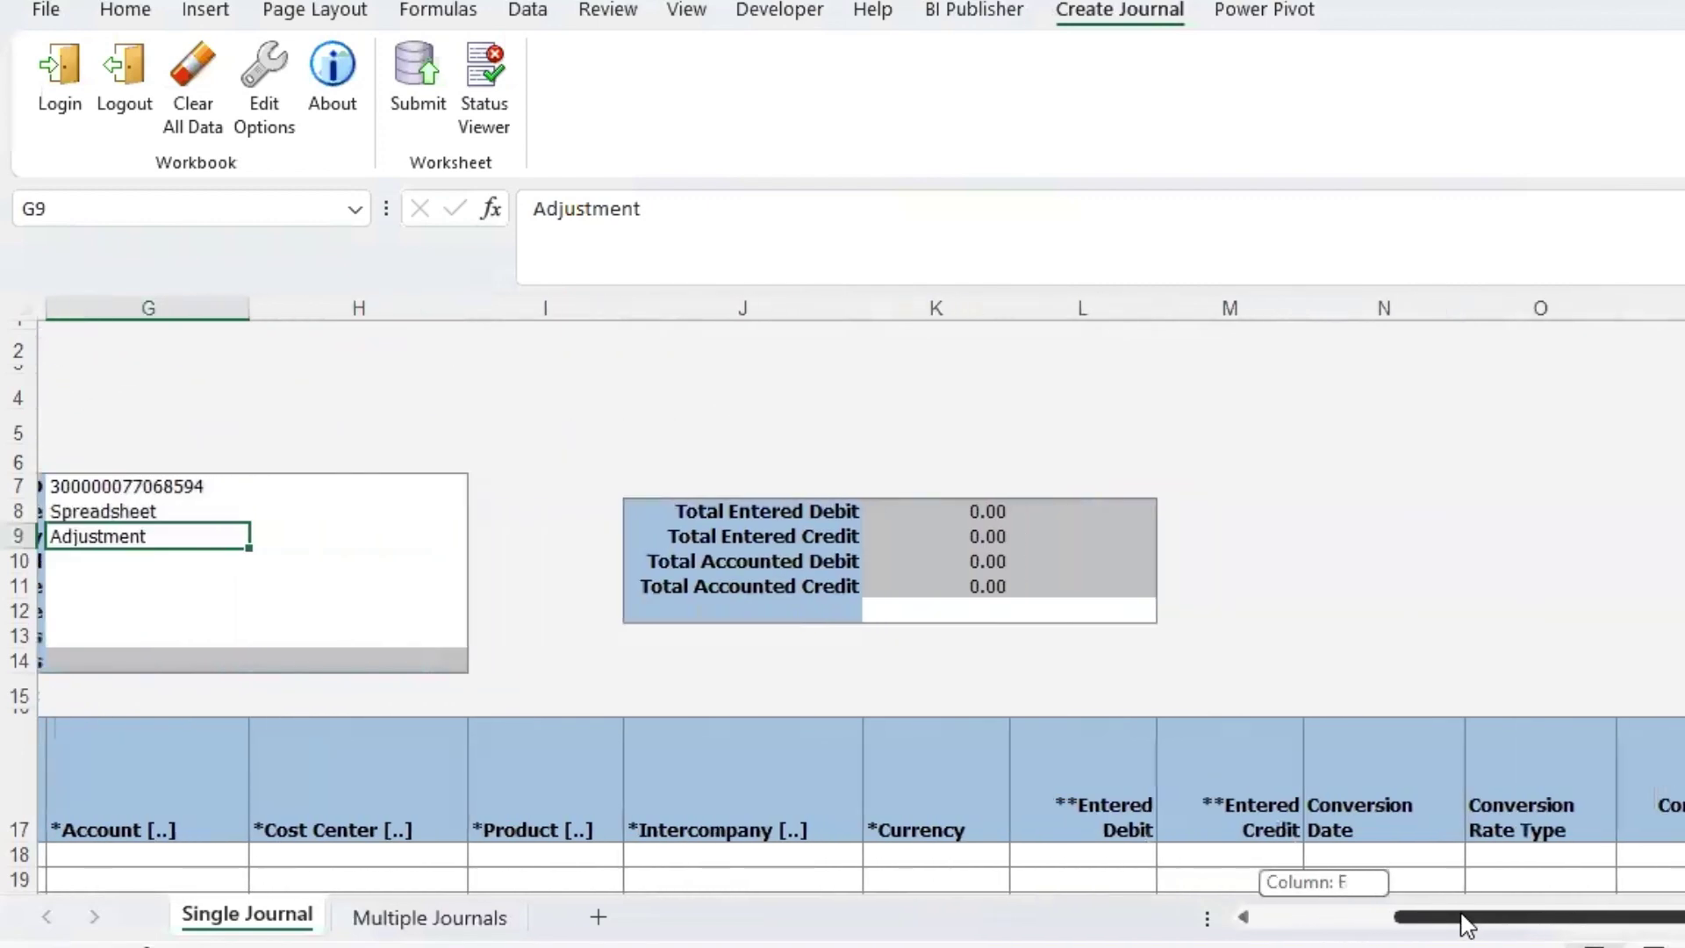
left_click(928, 519)
left_click(921, 611)
type("1")
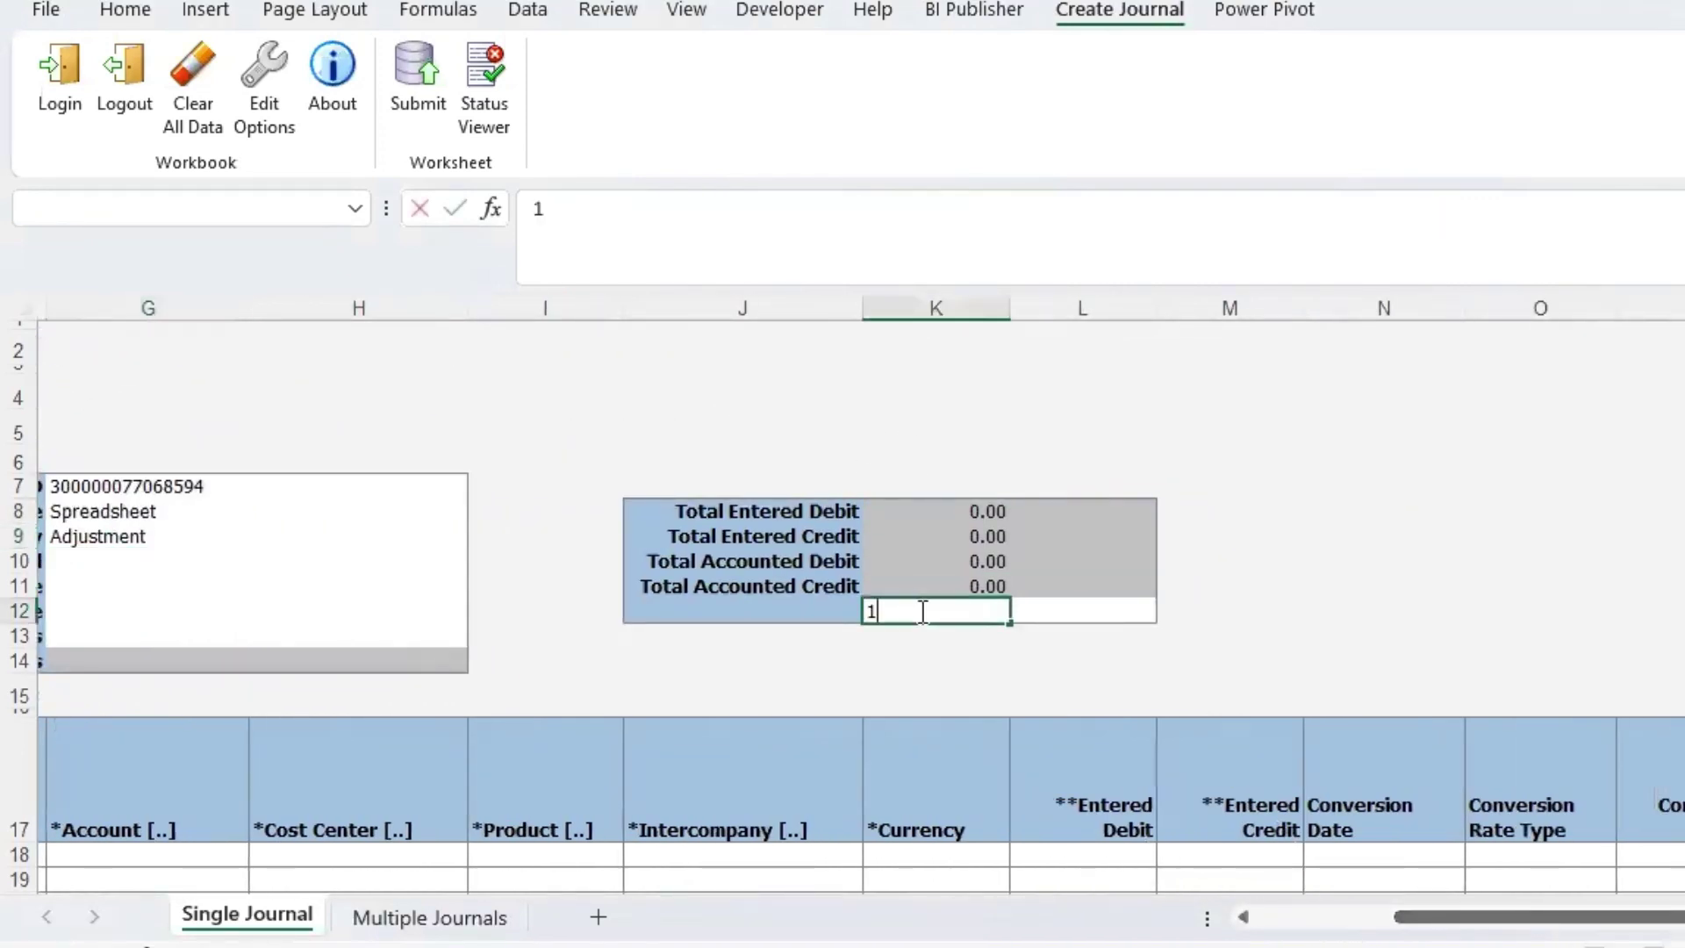
type("0000")
key("Tab")
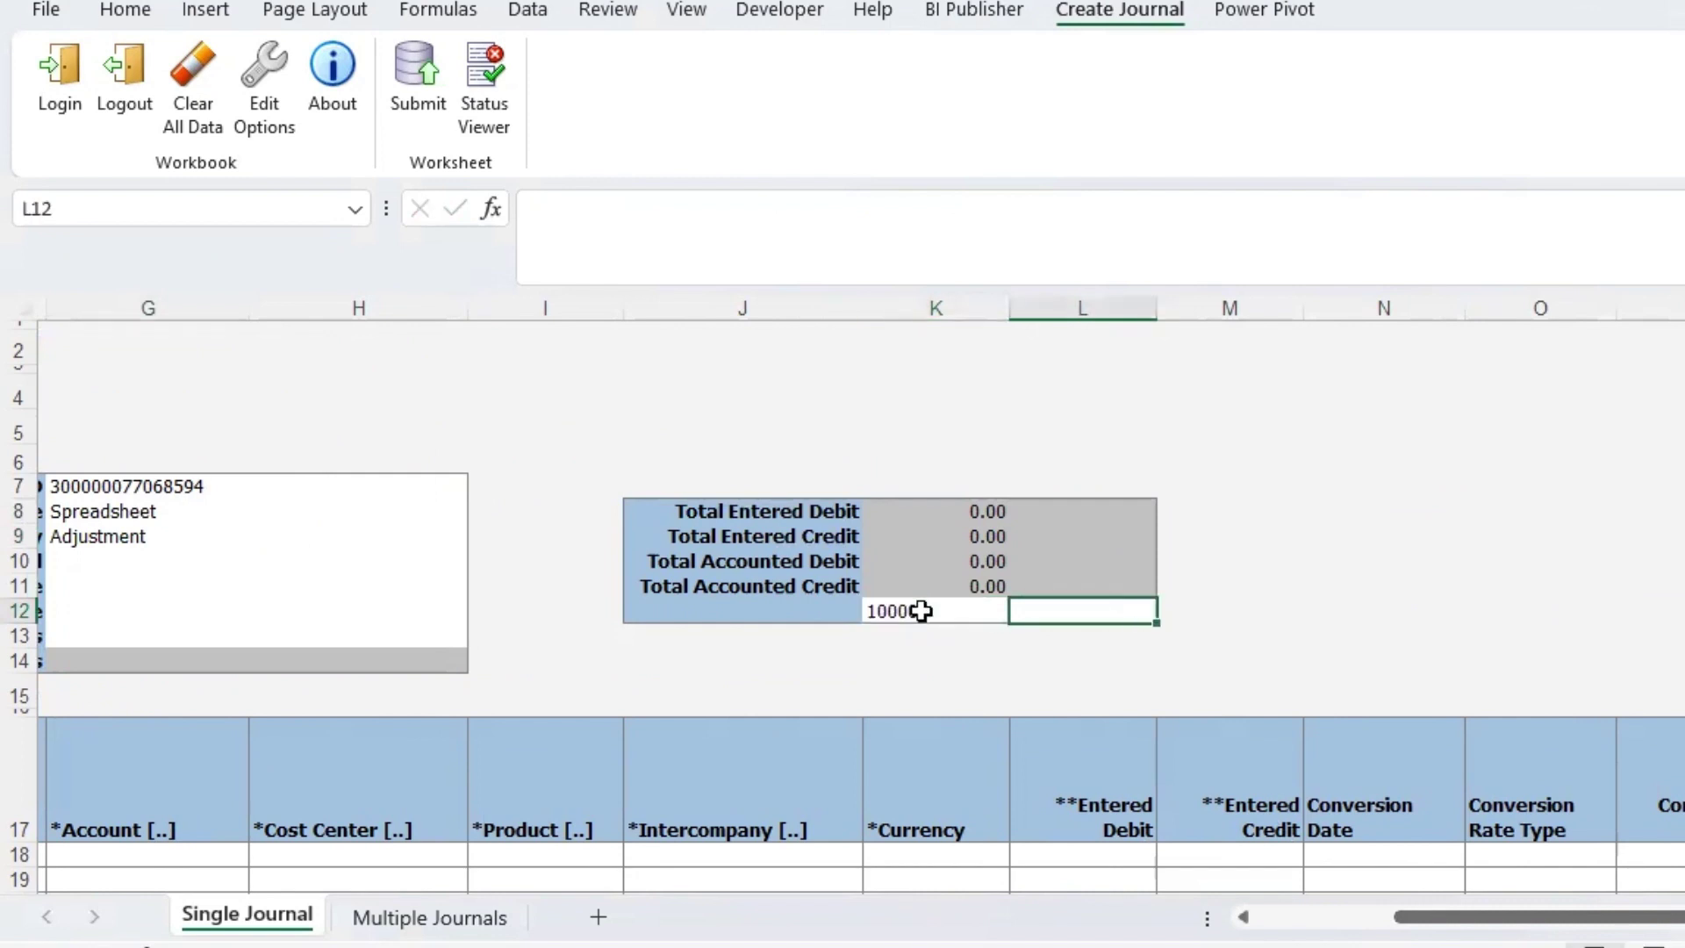
left_click(920, 611)
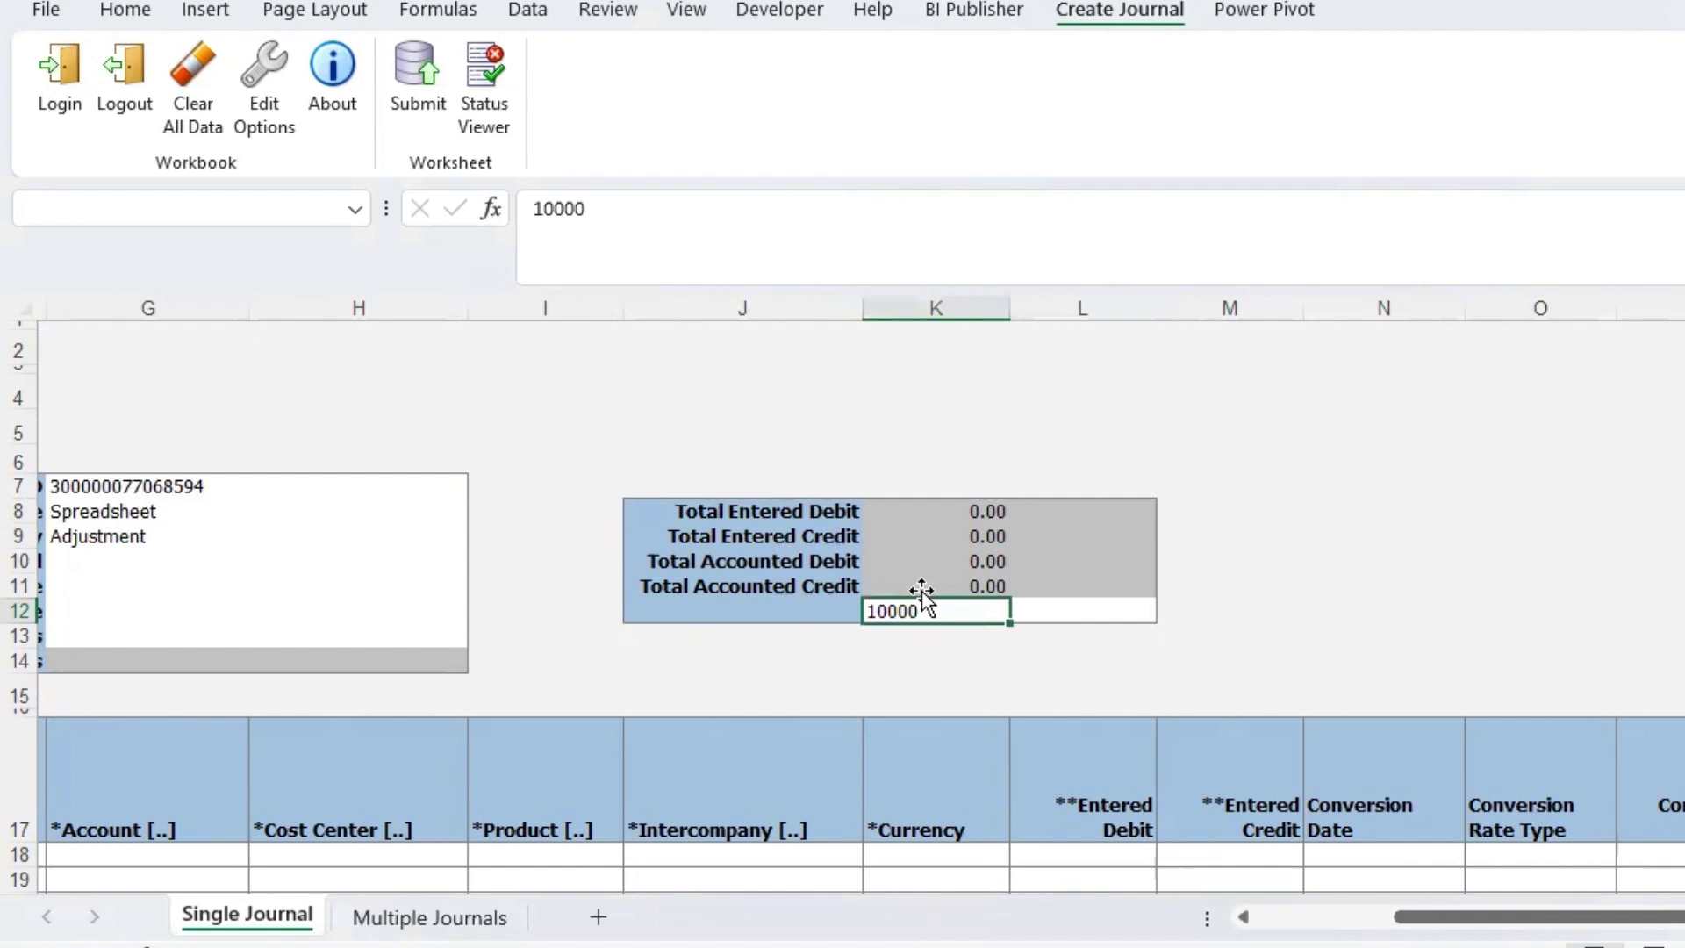
key("BackSpace")
left_click(922, 660)
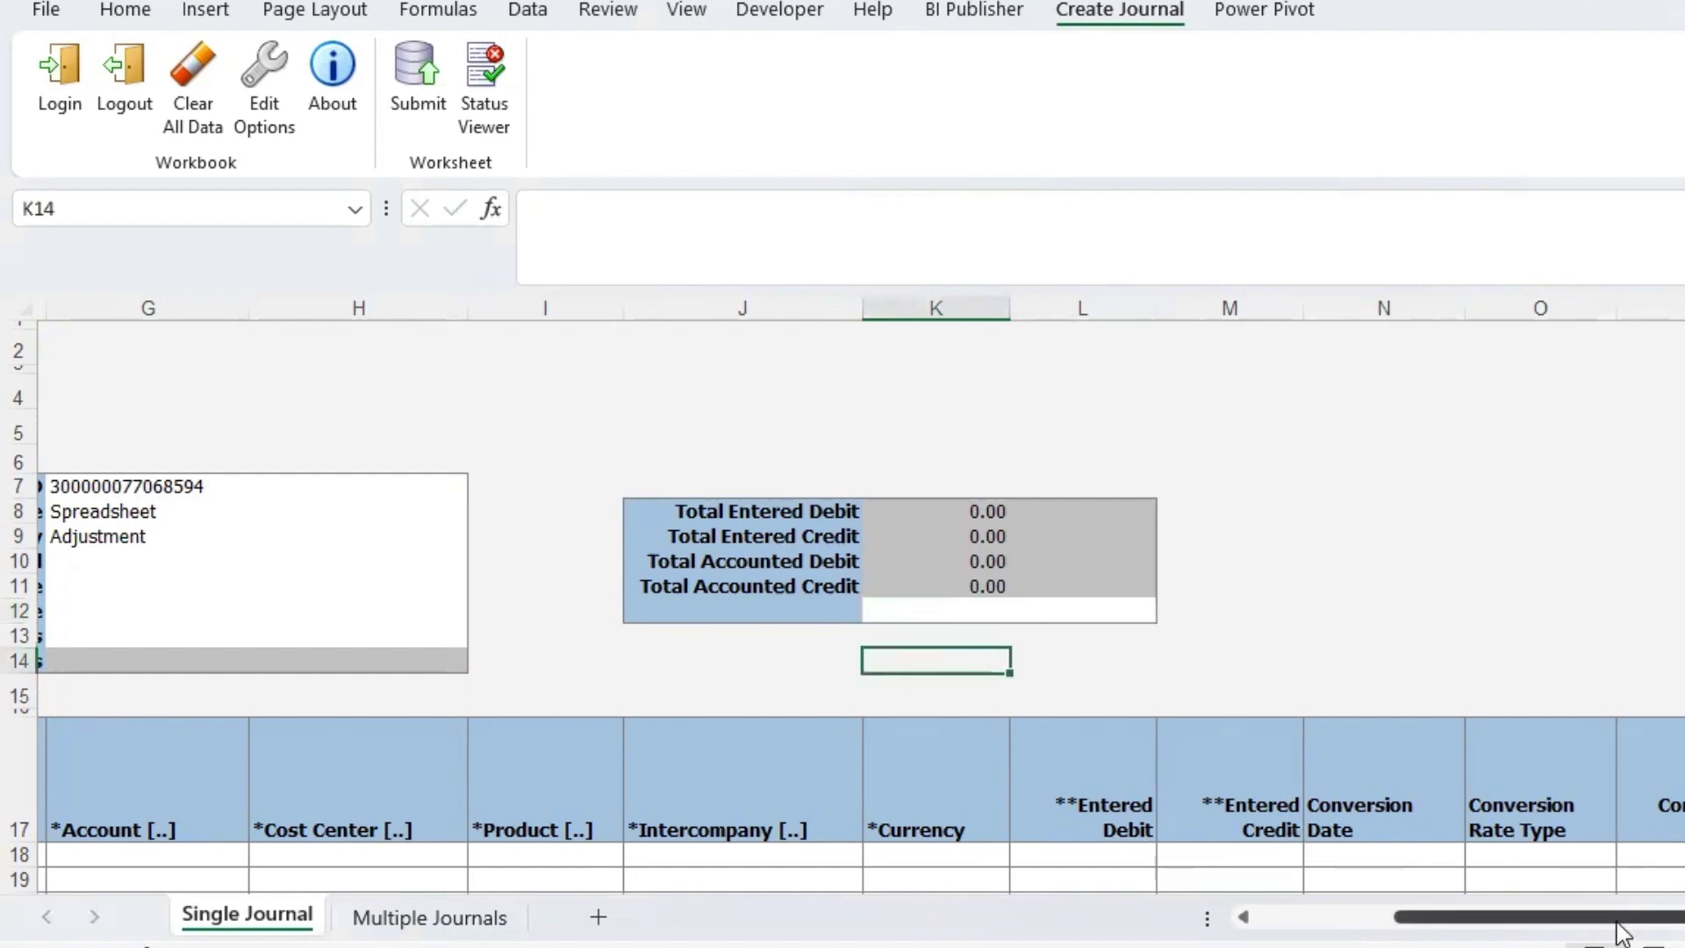
left_click_drag(1627, 916, 1487, 916)
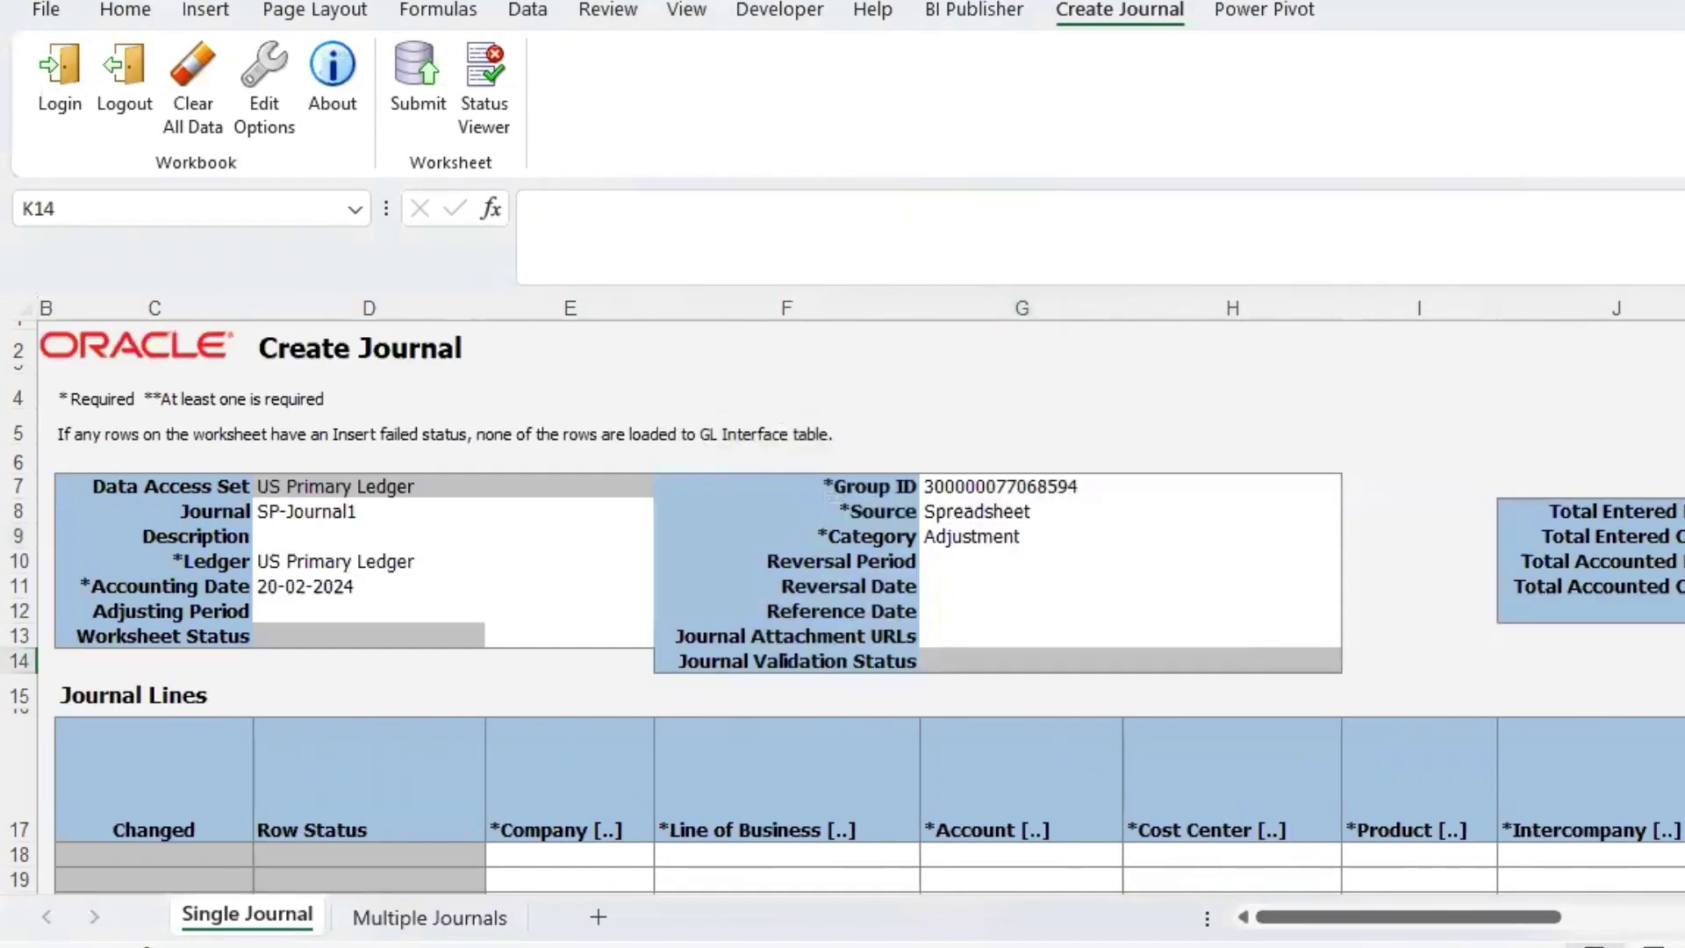
scroll(469, 582, "down", 3)
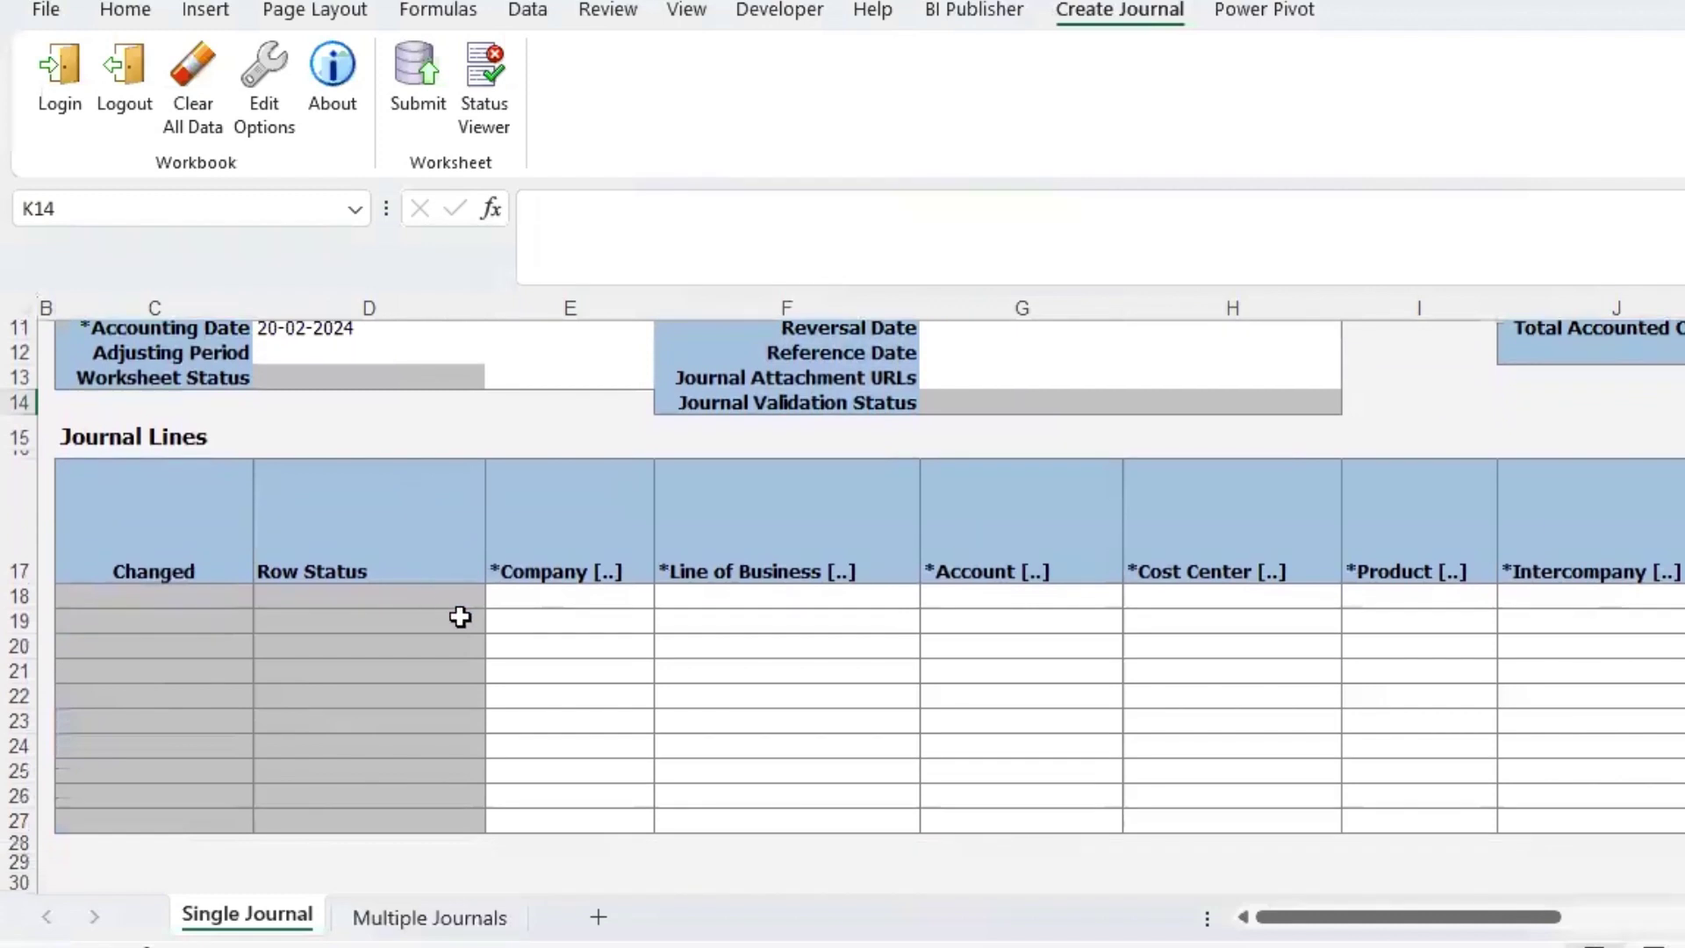
left_click(639, 599)
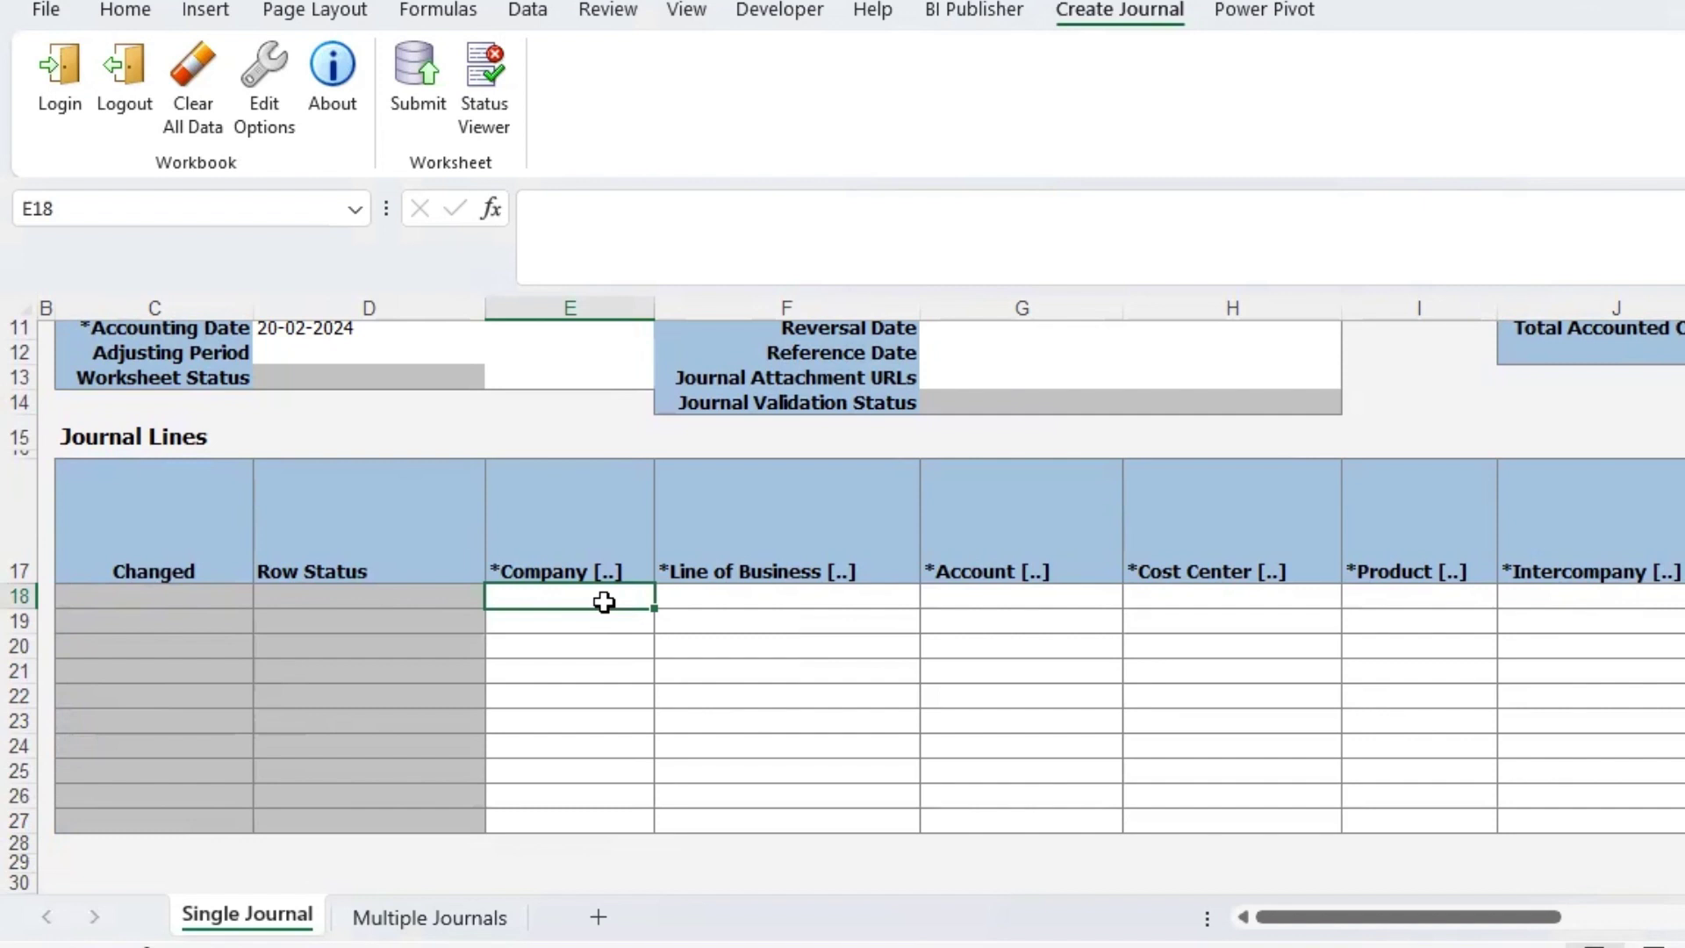
- Give row 18 account 120.10.60230.000.000.000 using the SF Cars alias and Cost Center 000
double_click(604, 601)
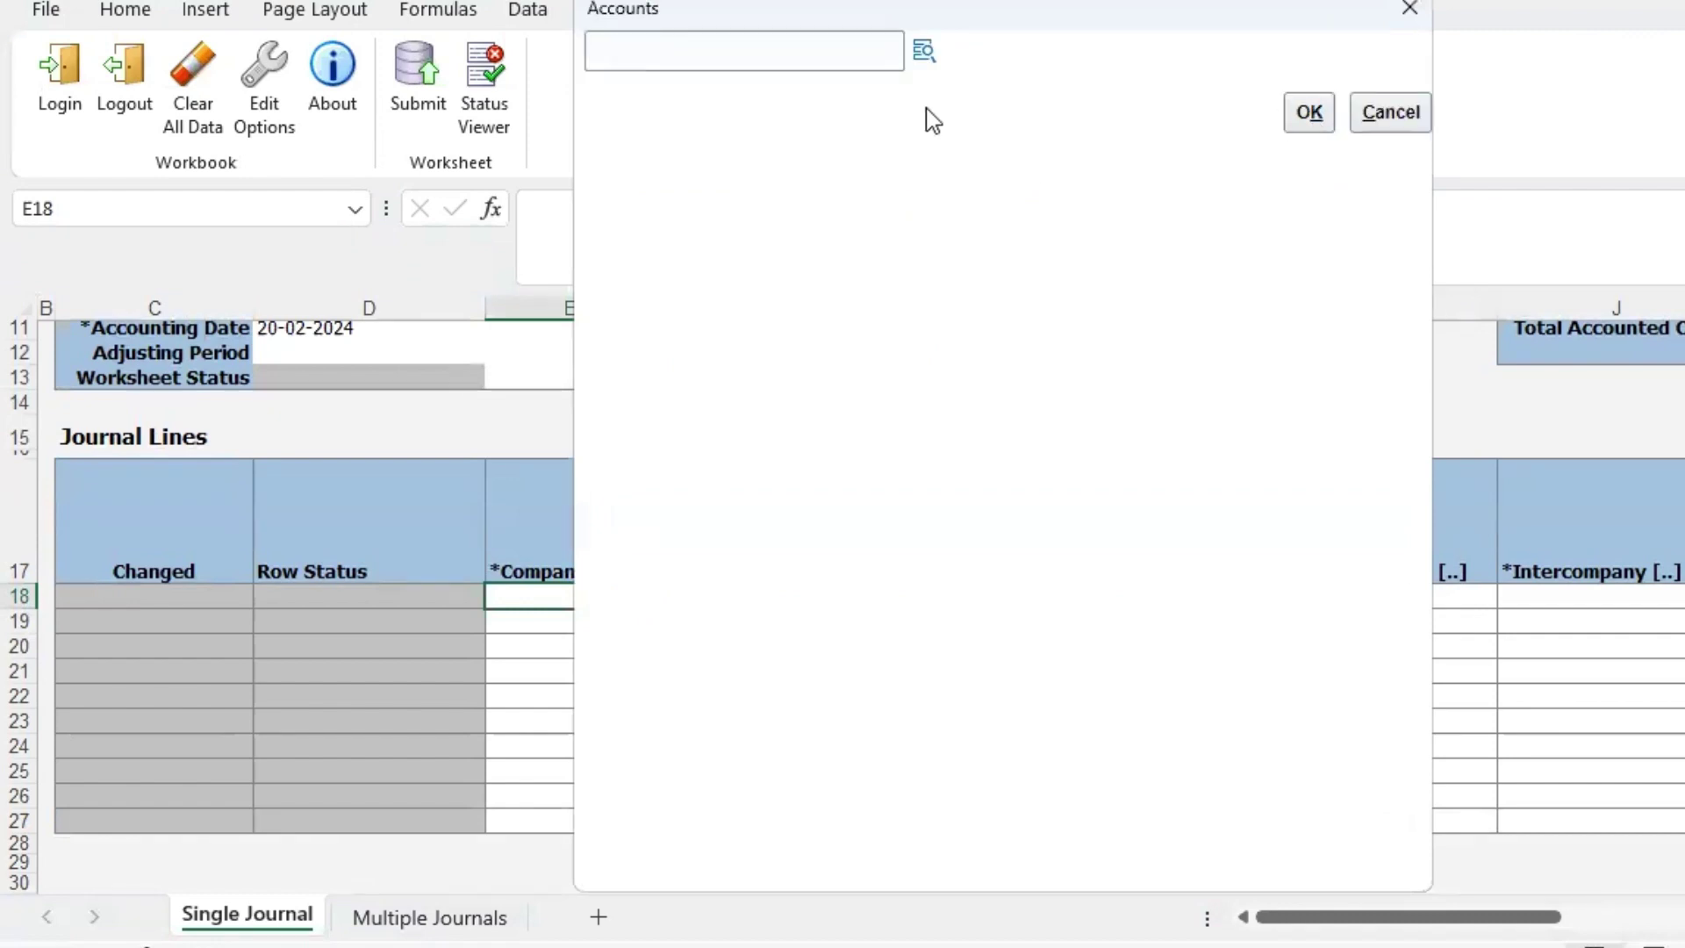
left_click(924, 55)
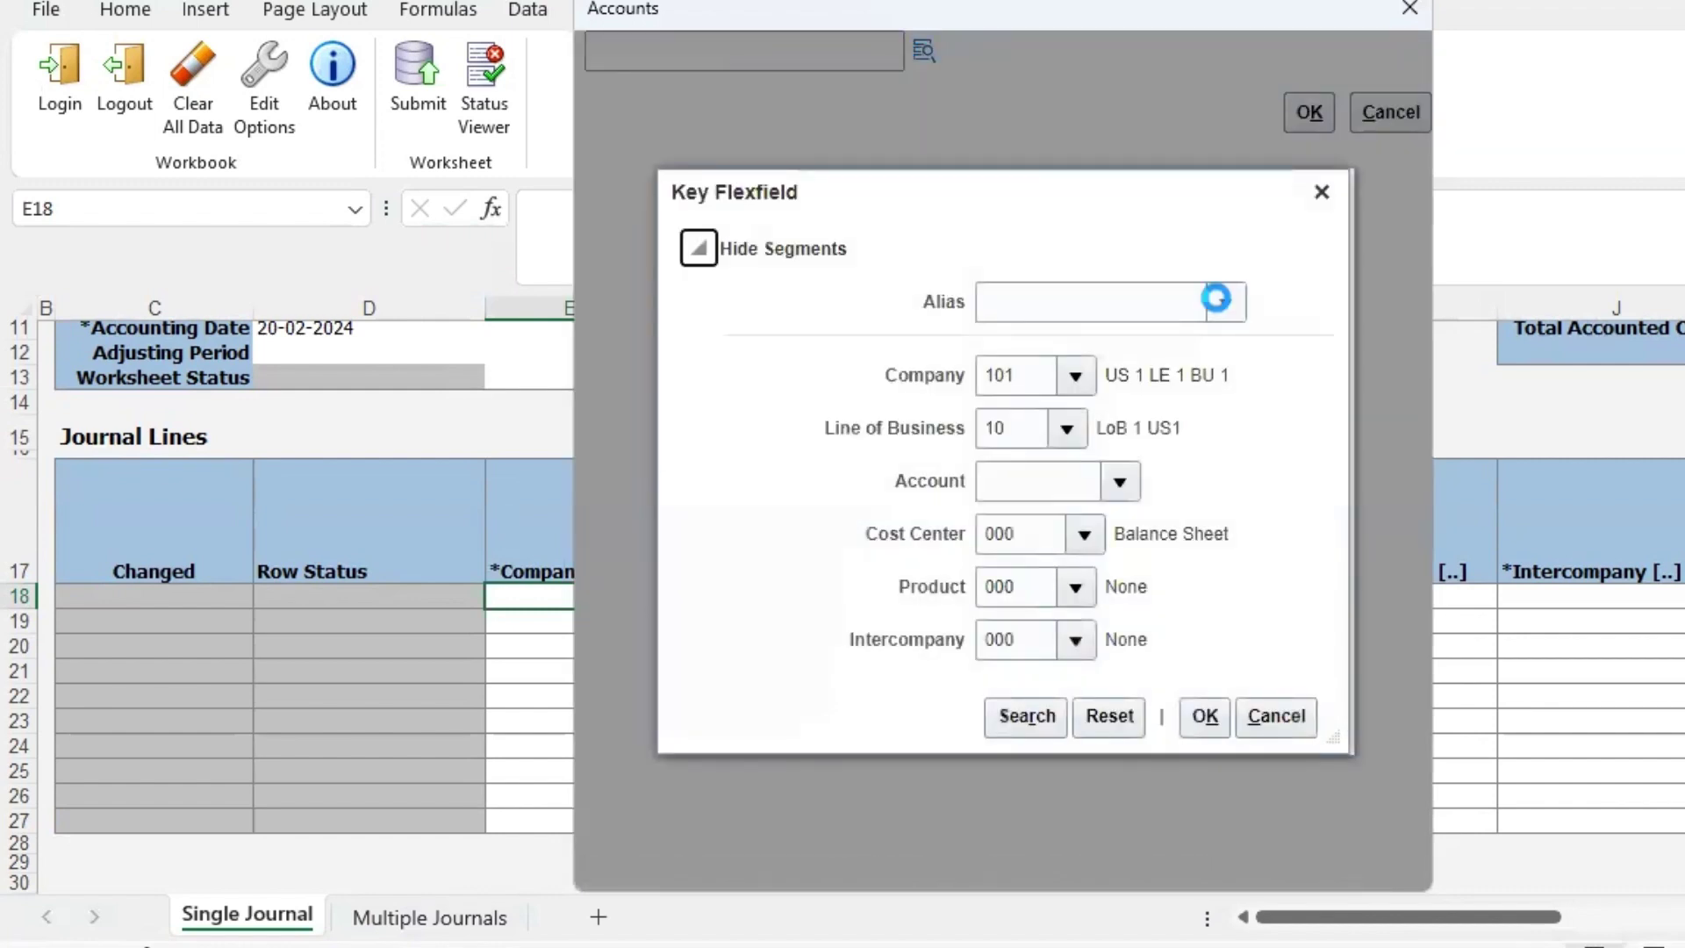
left_click(1223, 302)
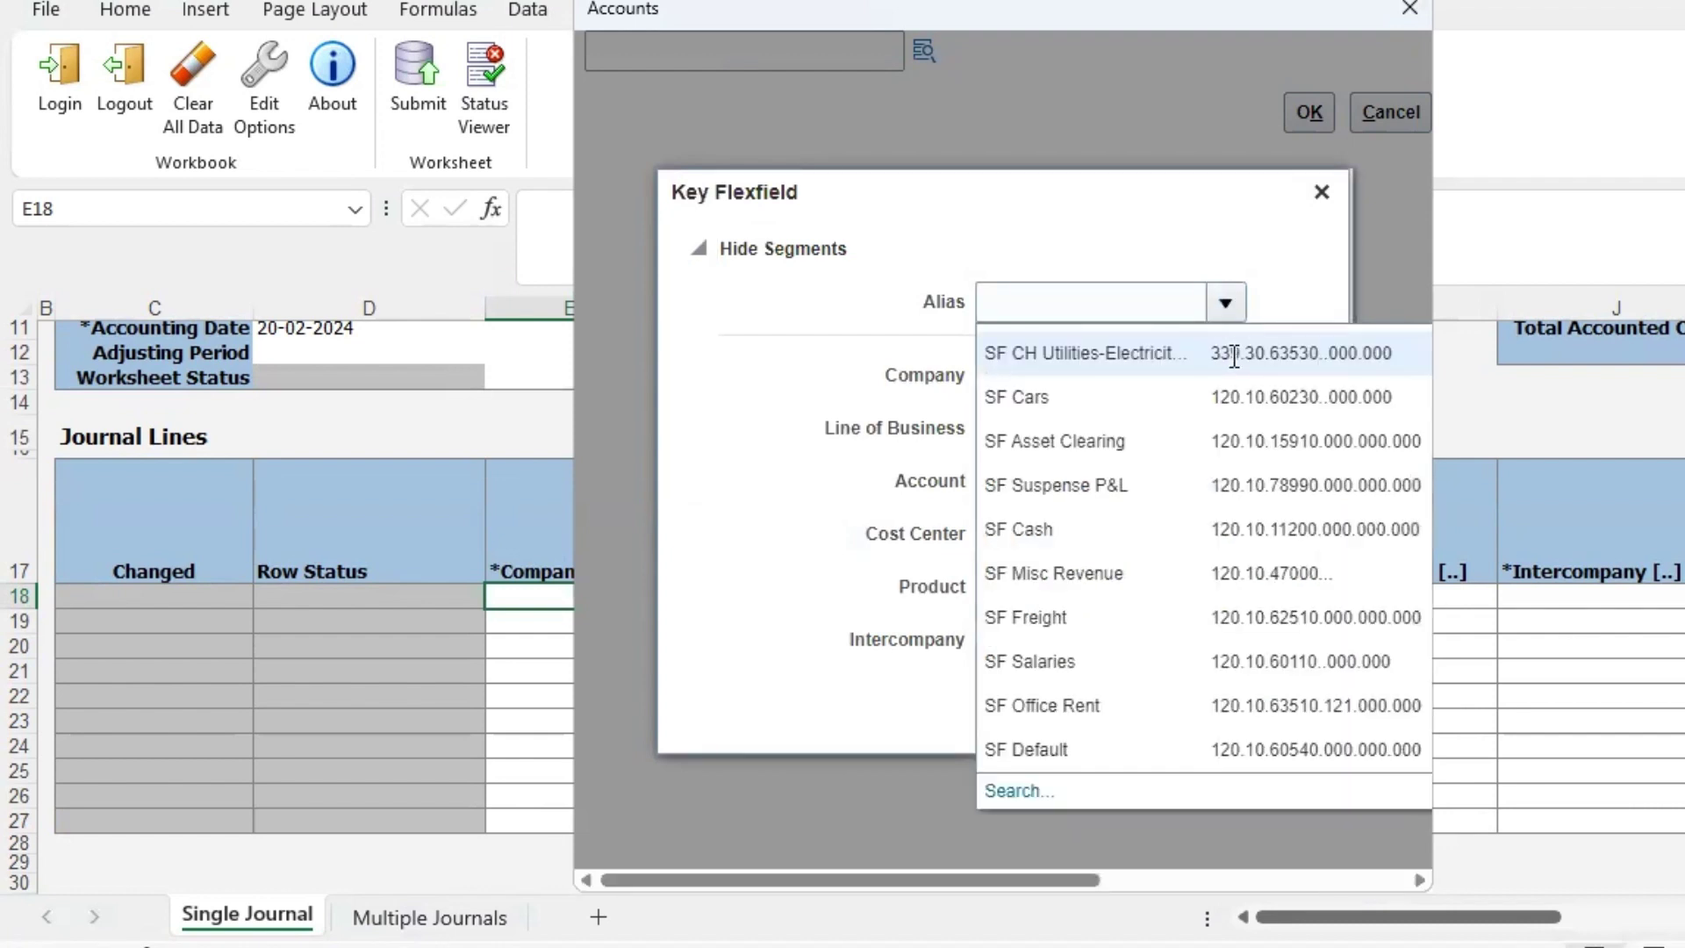
left_click(1255, 396)
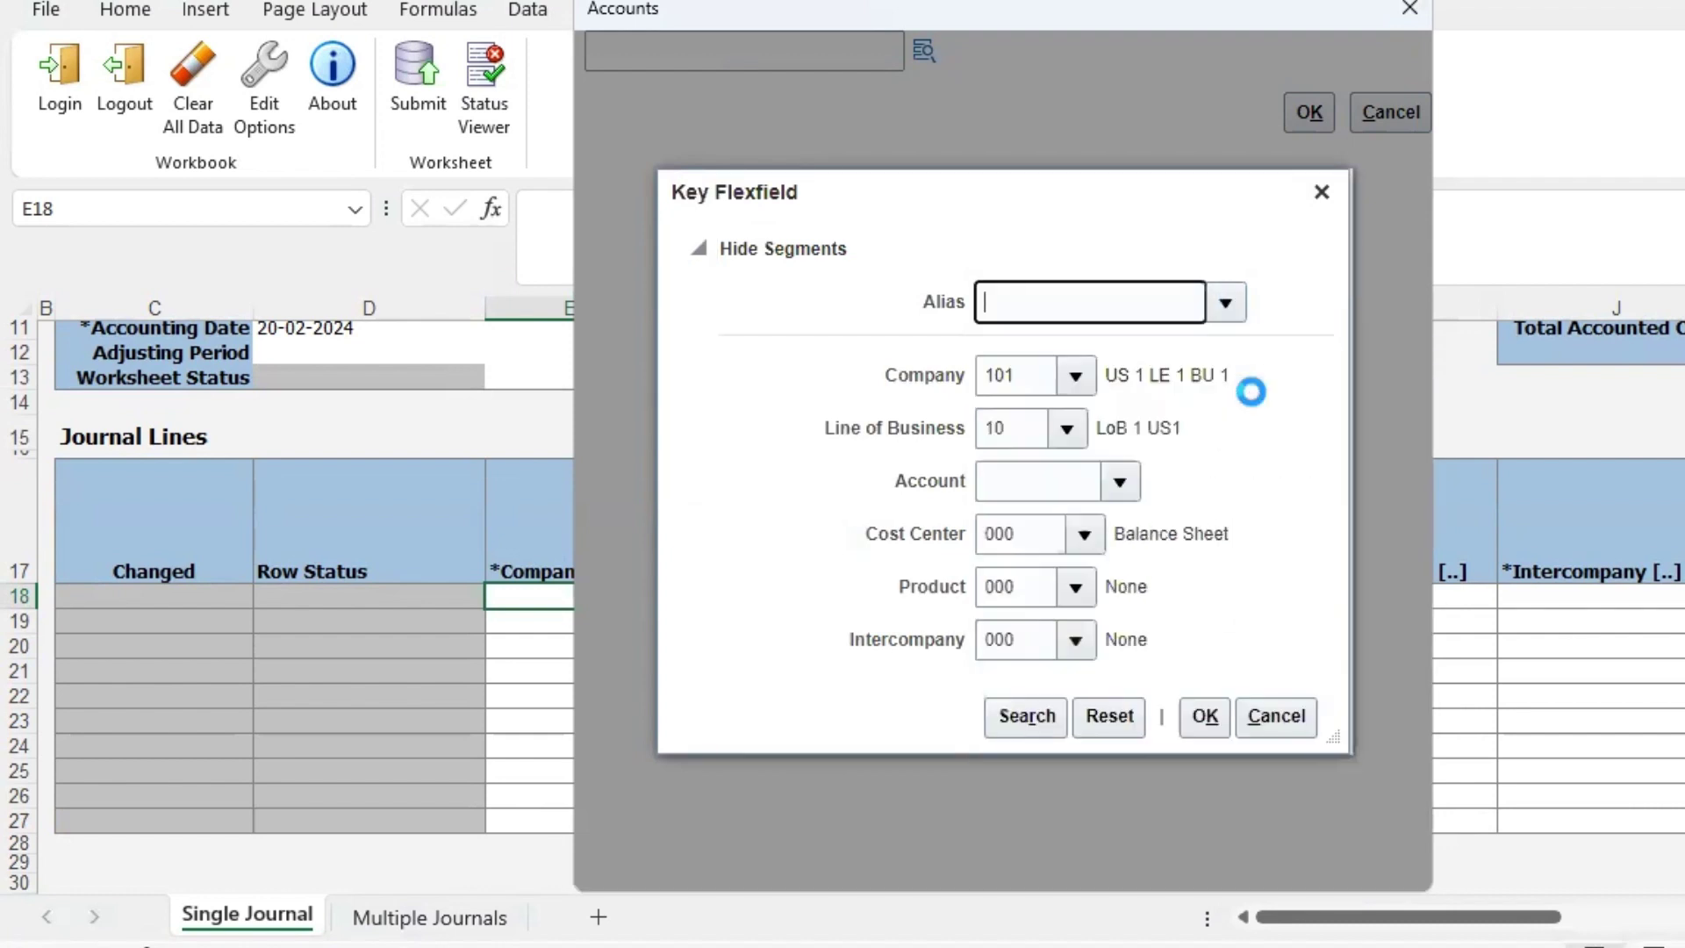
left_click(1084, 535)
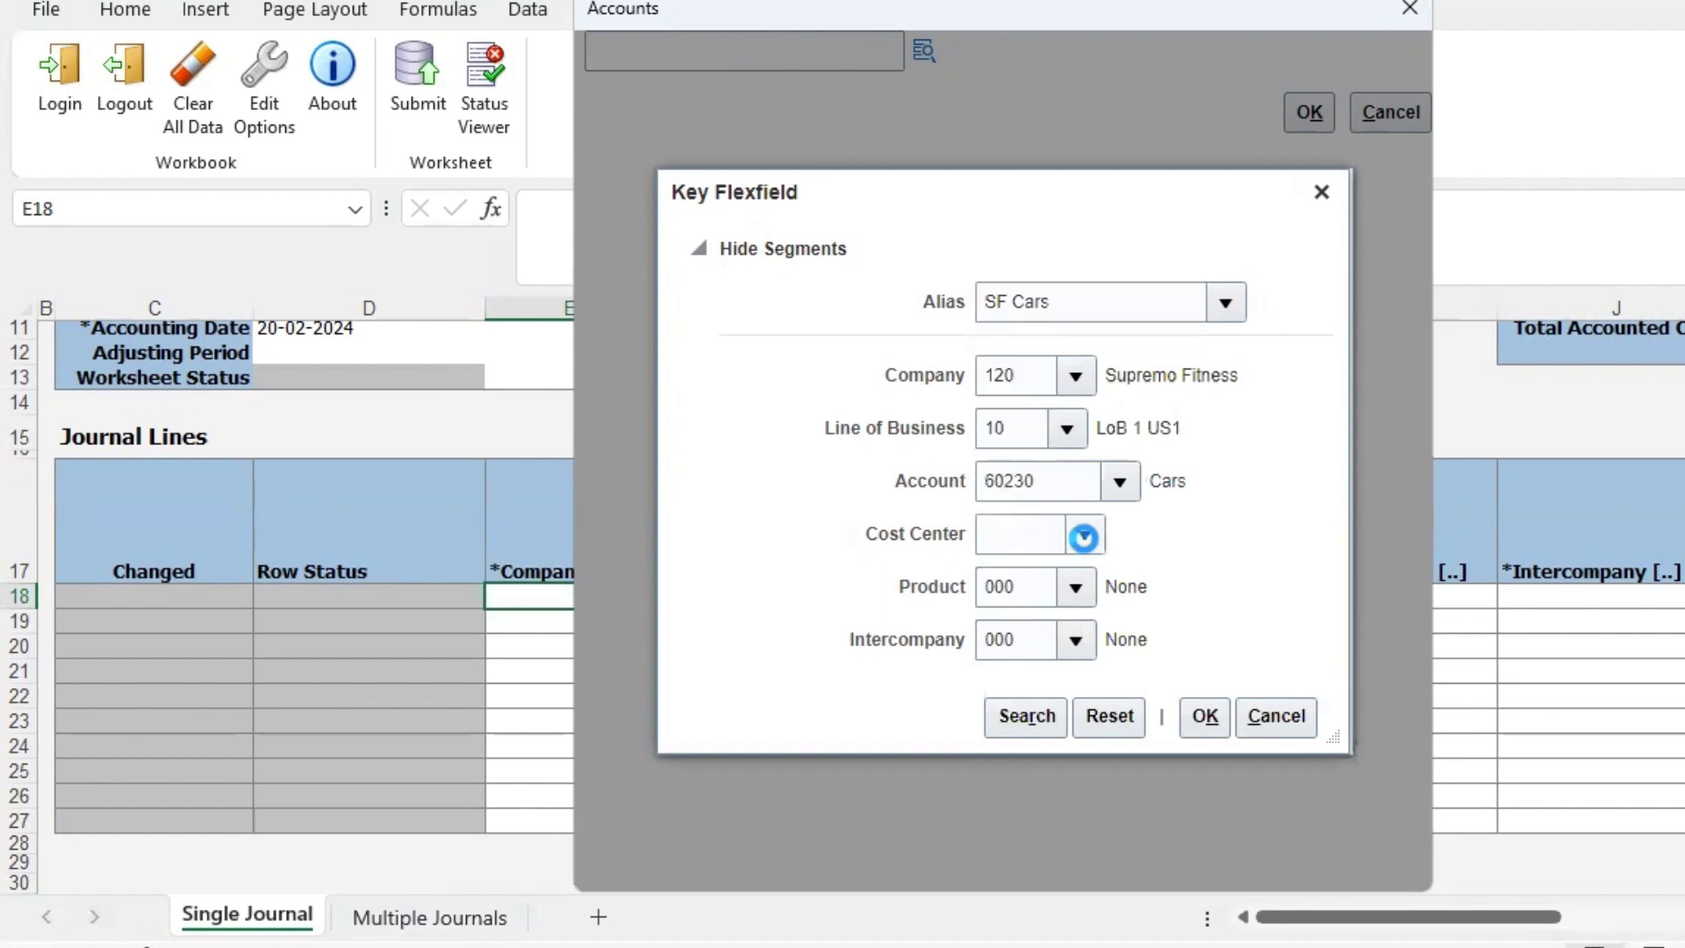
left_click(985, 481)
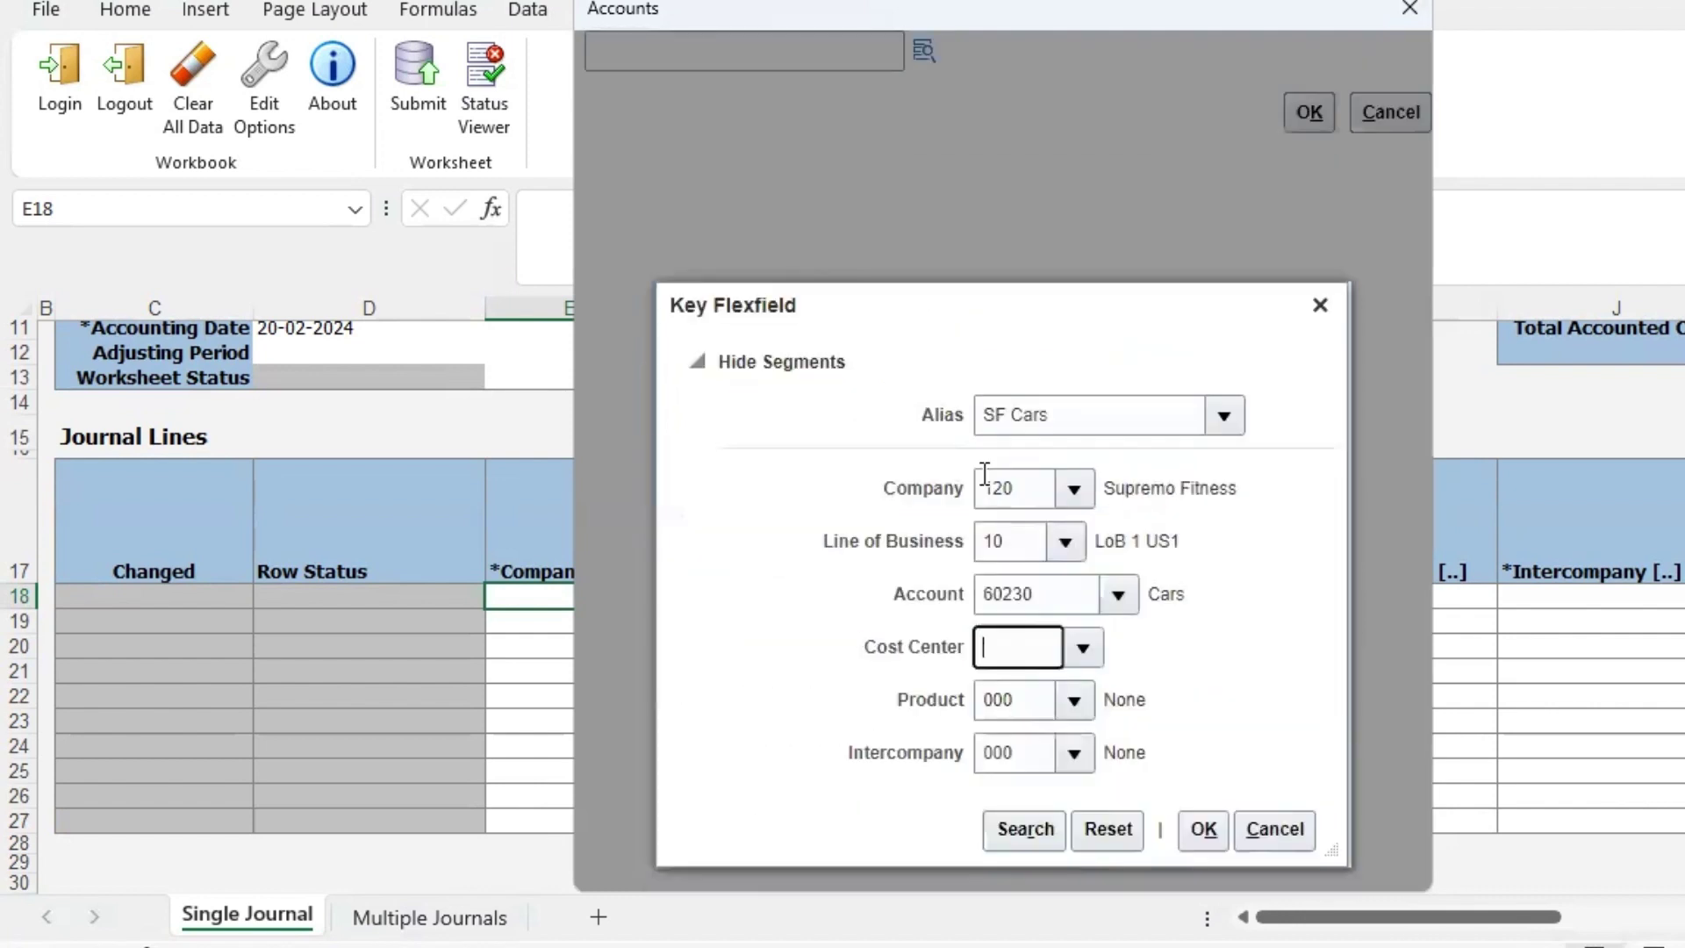
left_click(1199, 732)
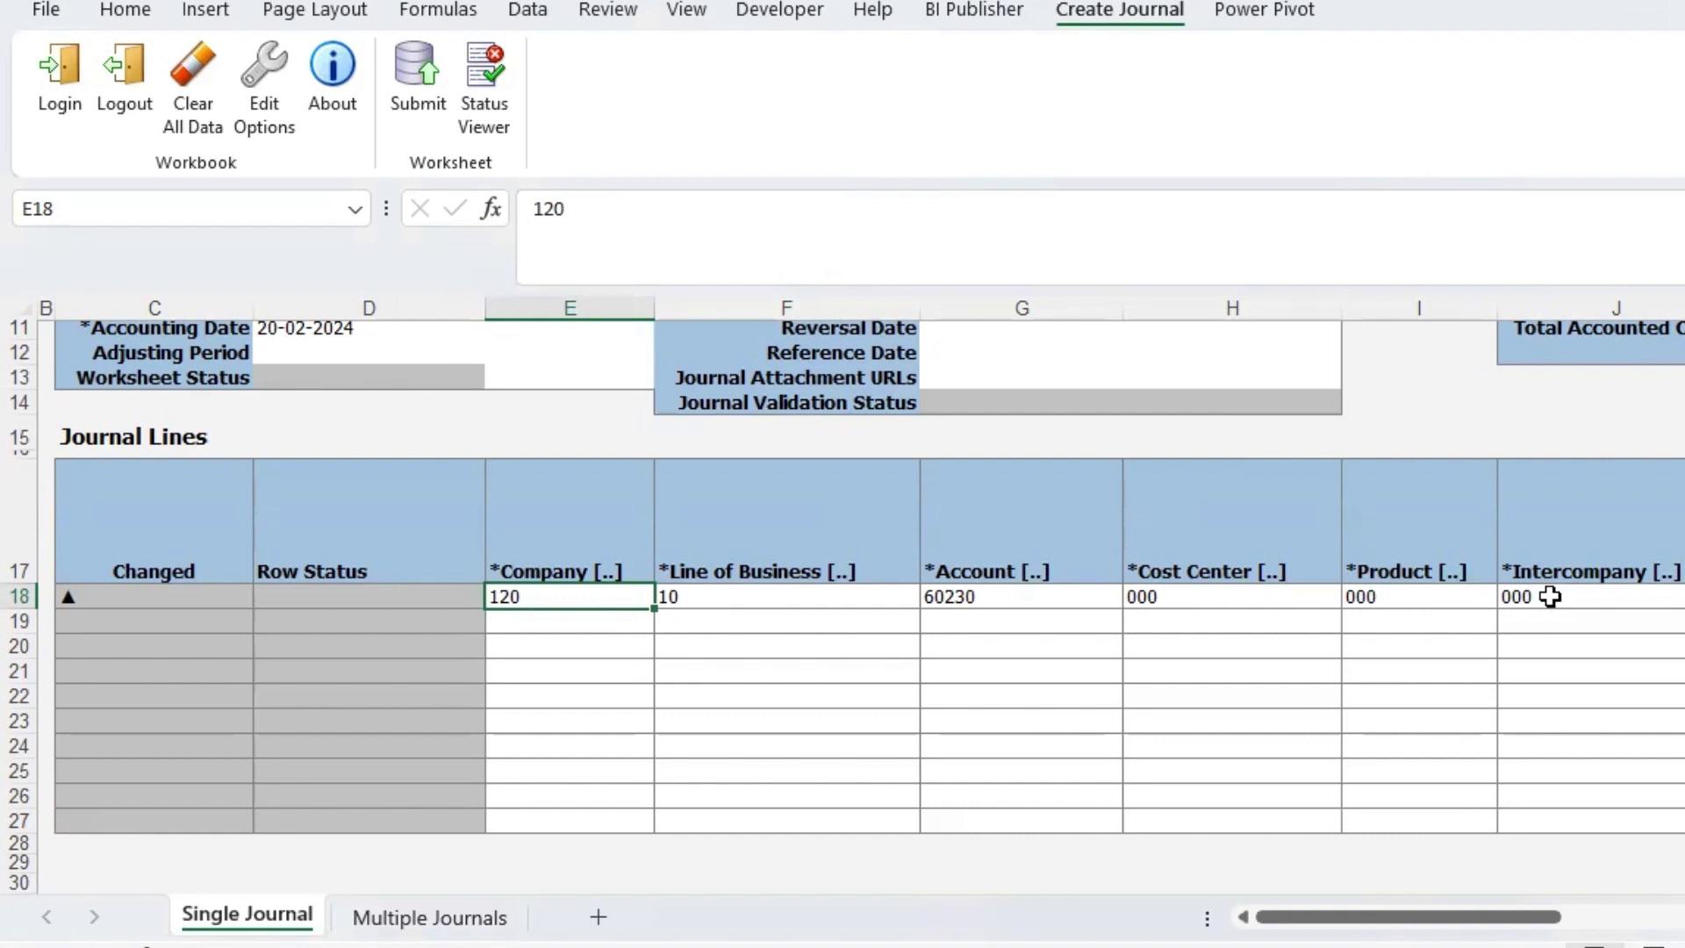
- Set the first line's currency to USD by searching 'US' in the Currency lookup
left_click_drag(1485, 917, 1680, 917)
left_click(885, 596)
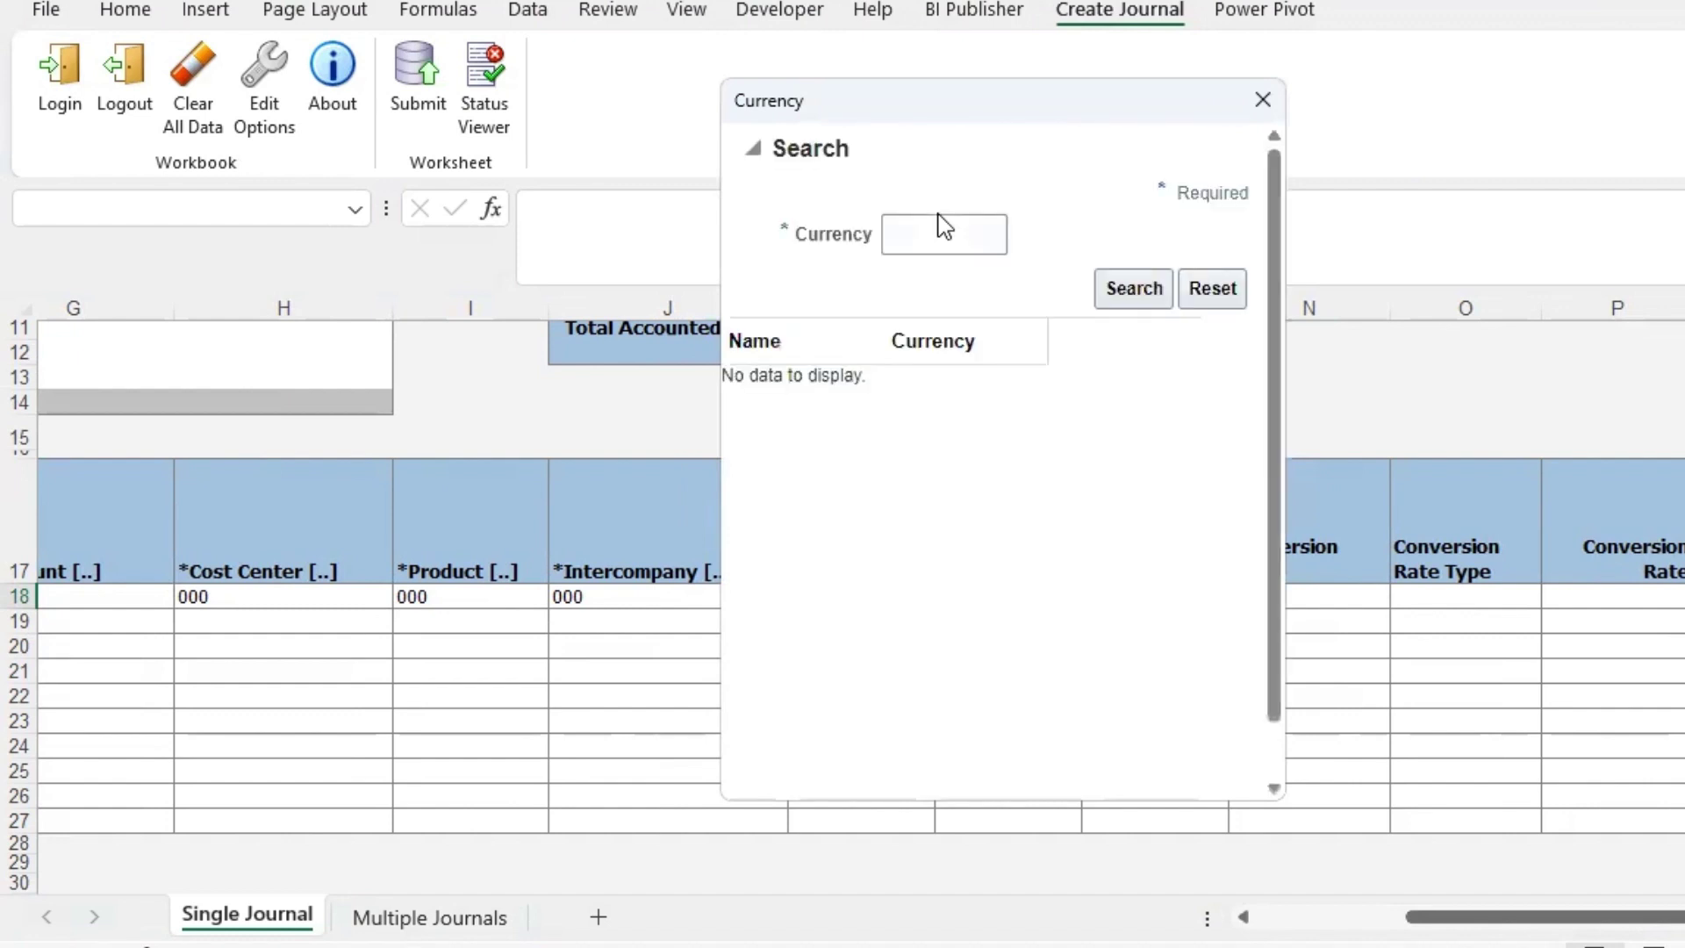
left_click(948, 235)
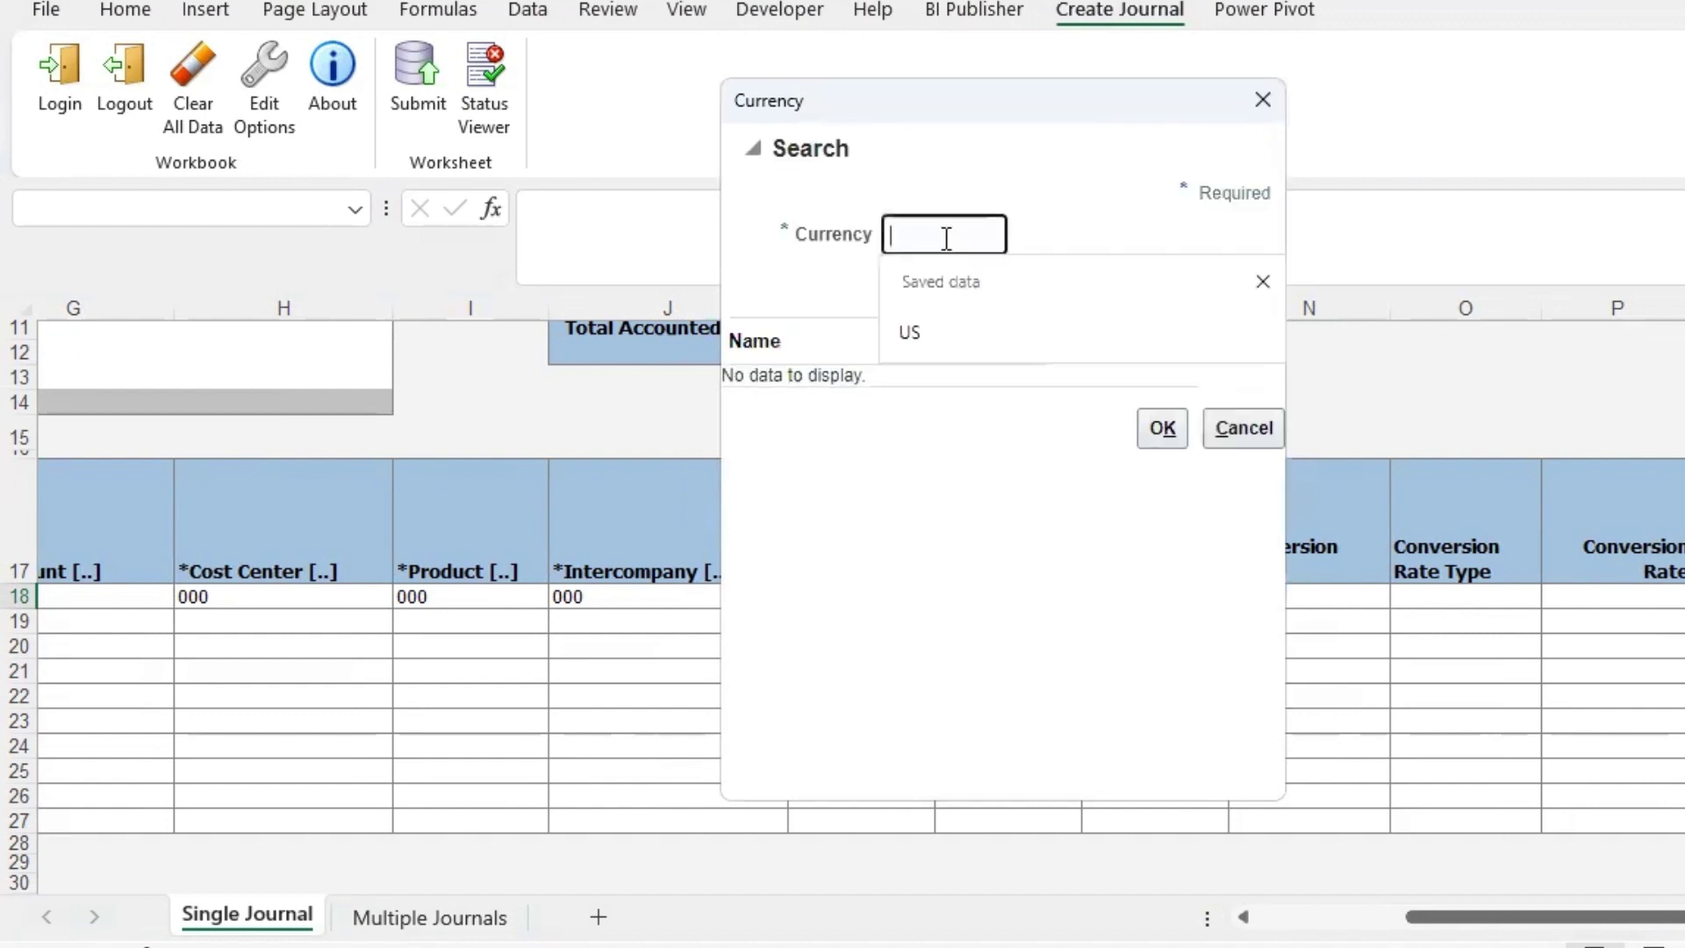
left_click(948, 350)
left_click(1155, 288)
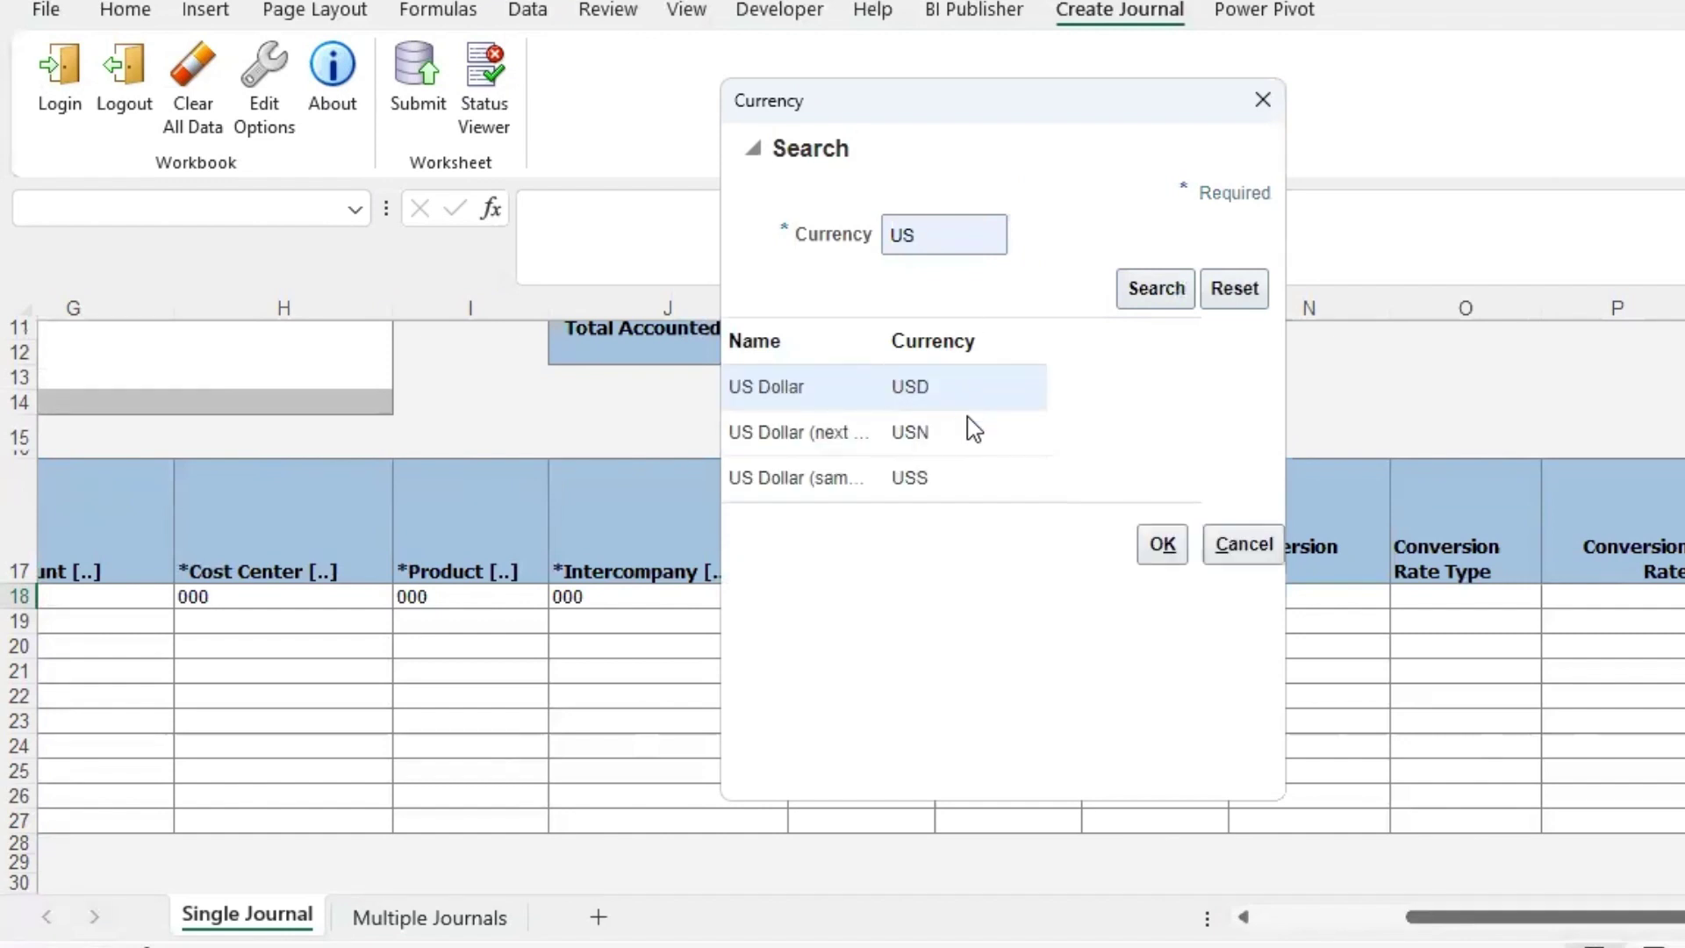
left_click(1164, 548)
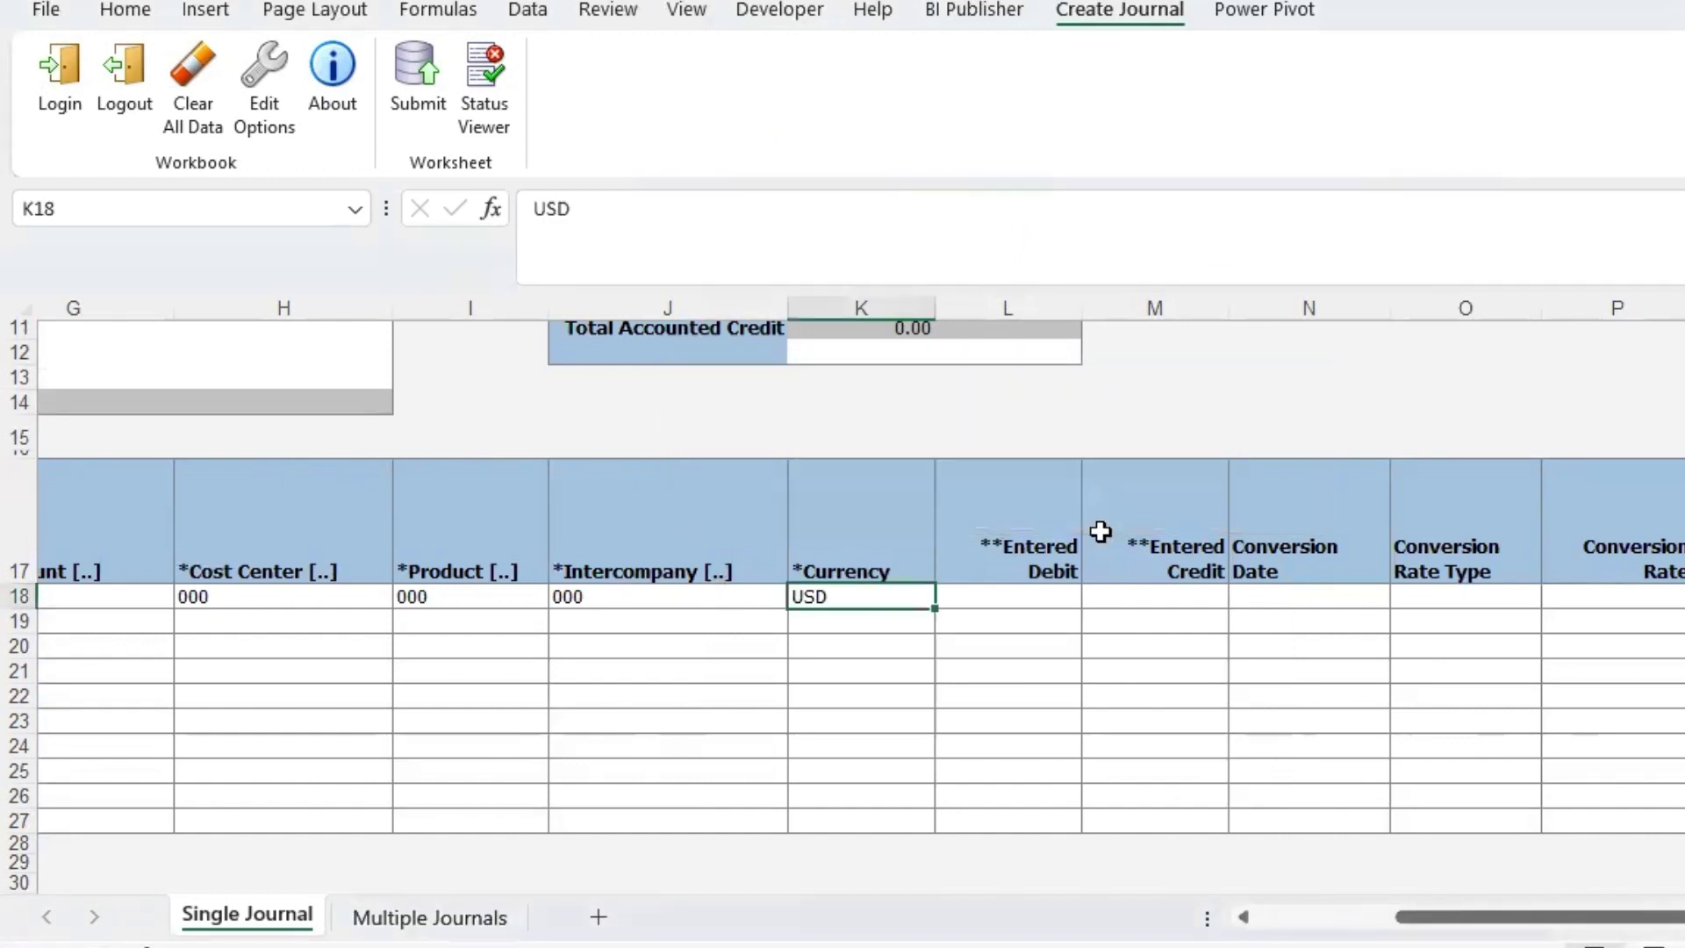
- Enter a 10,000.00 Entered Debit in cell L18
left_click(1008, 596)
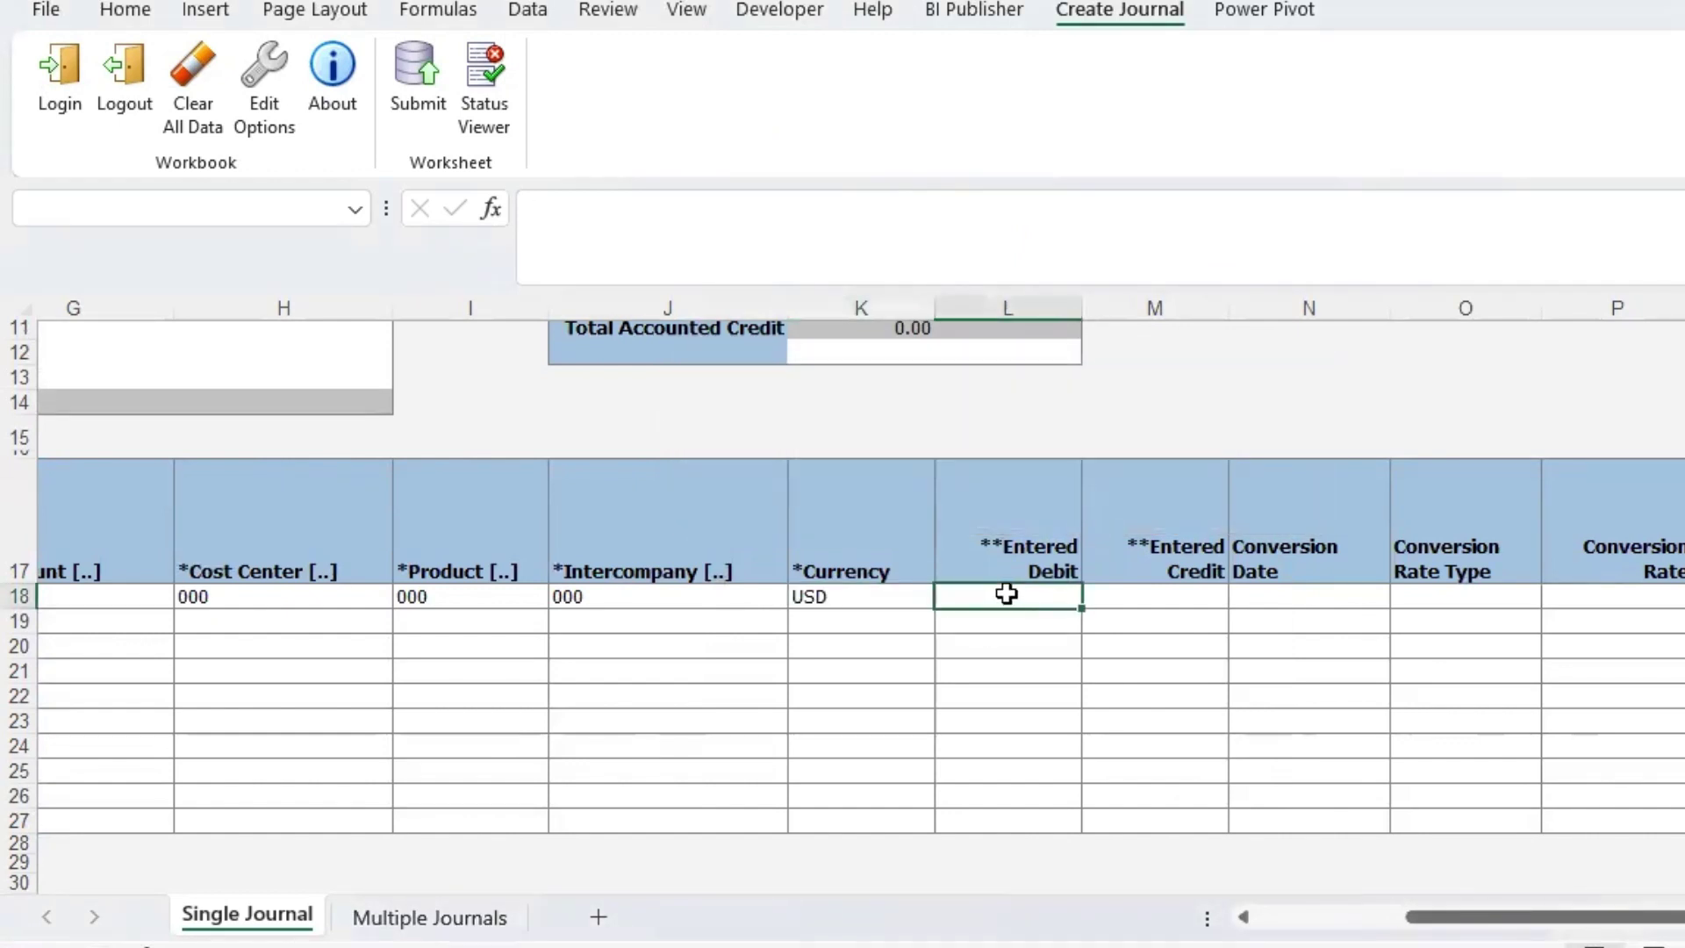
type("10000")
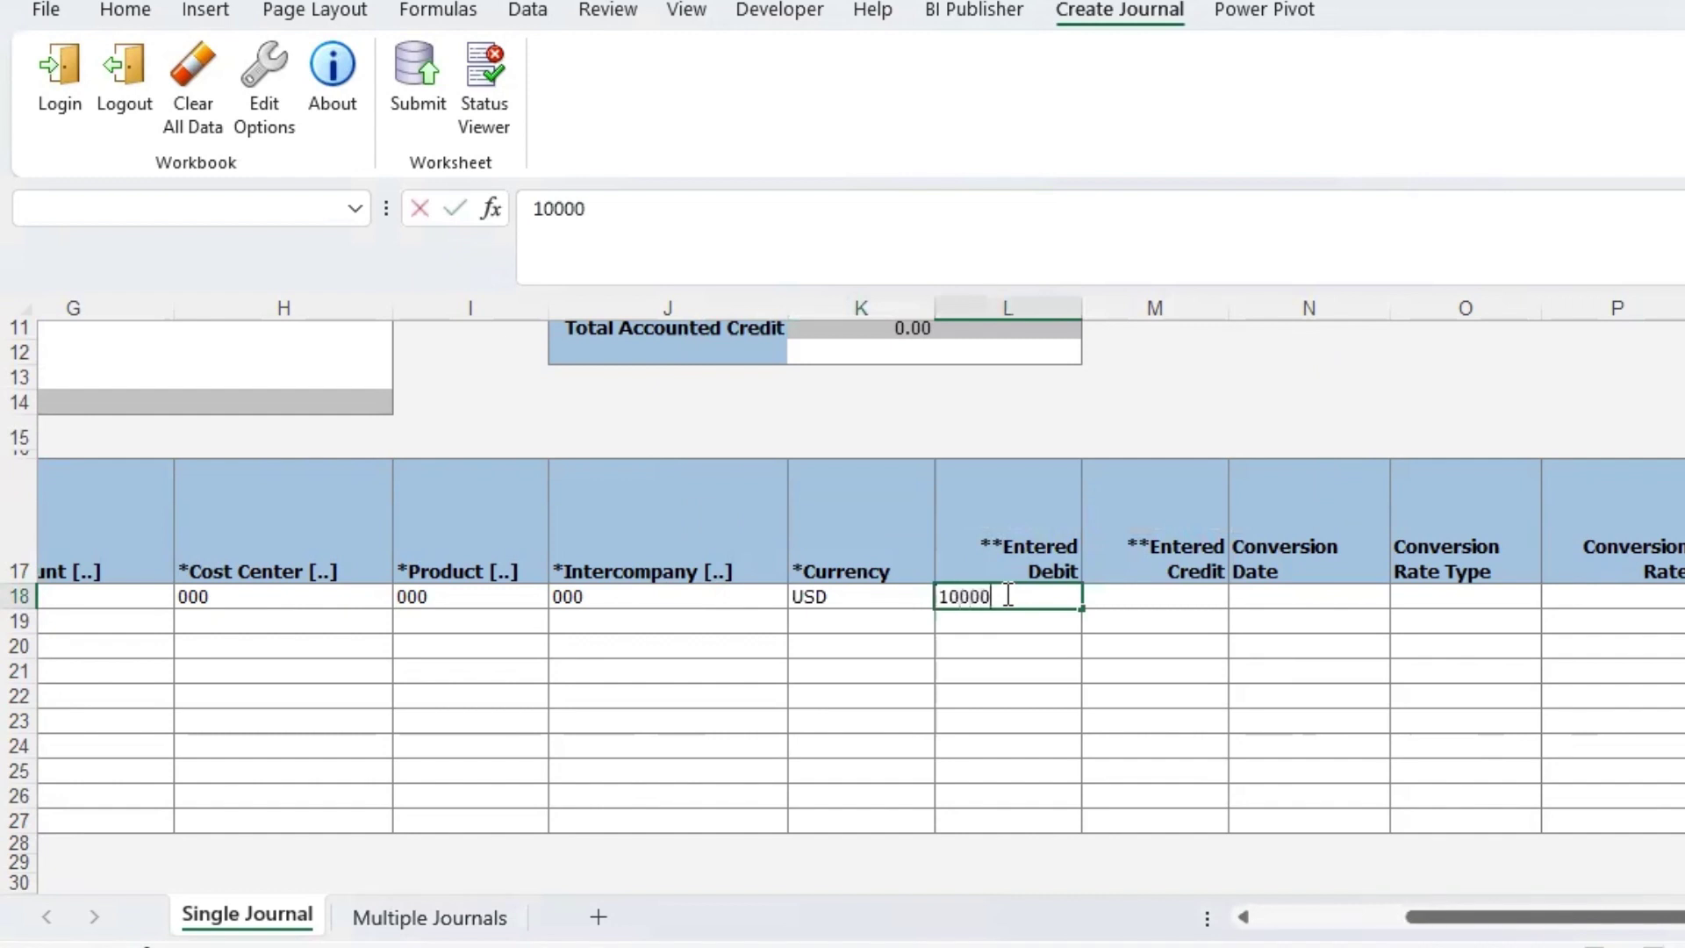
key("Return")
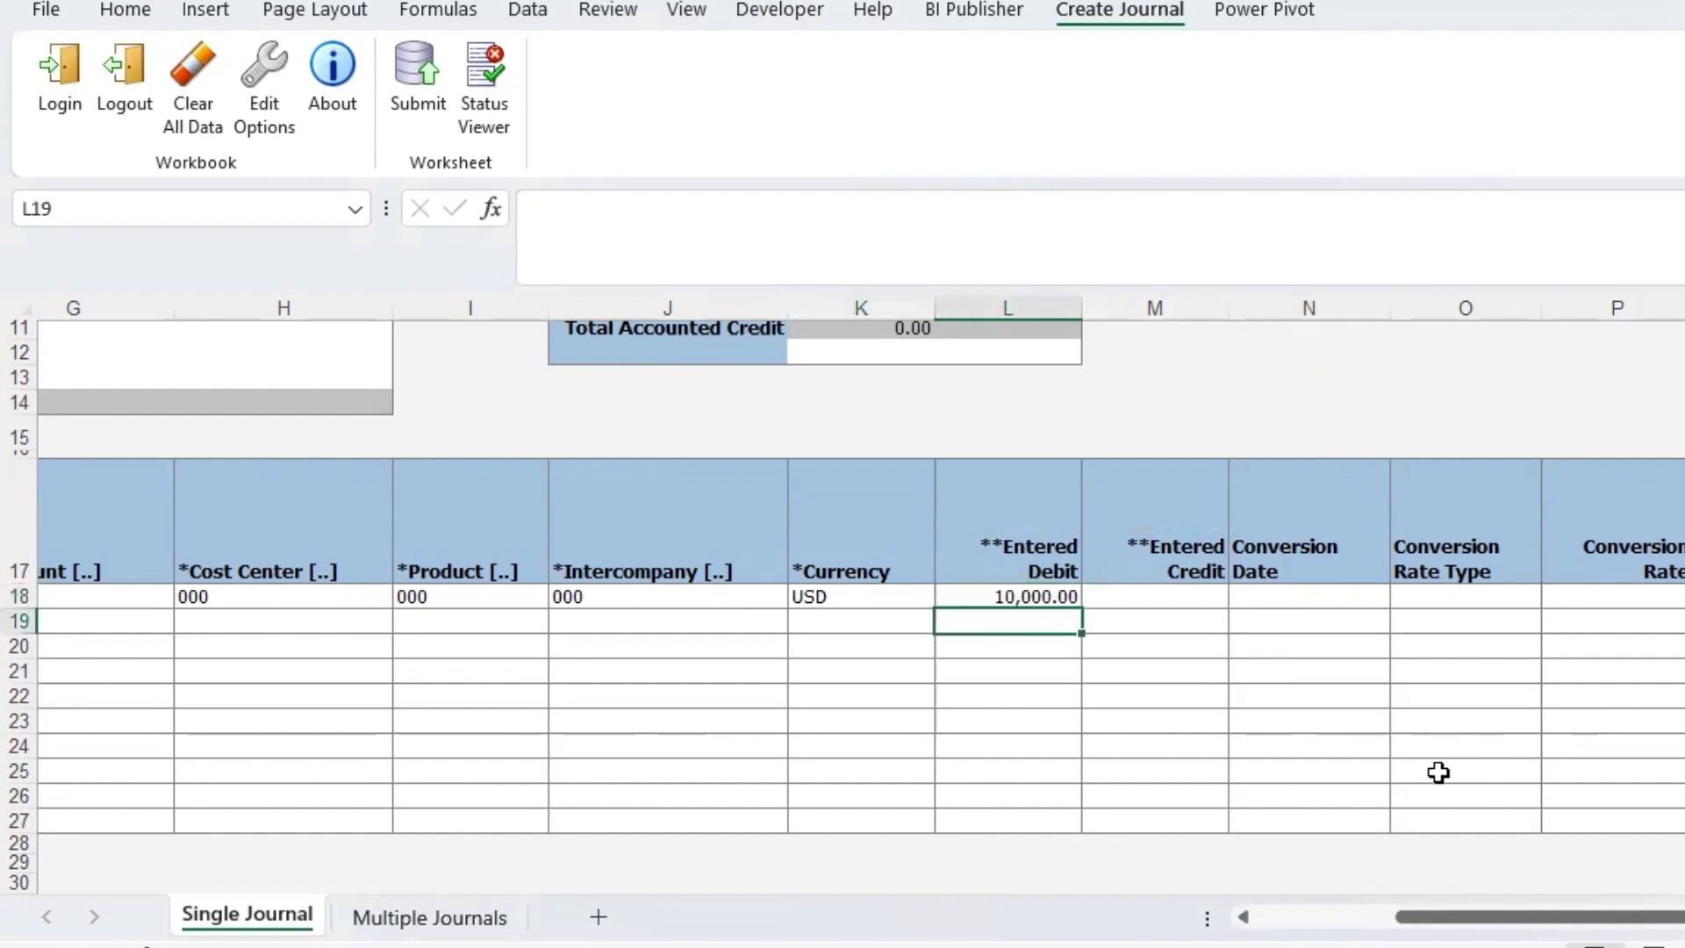
left_click_drag(1515, 915, 1177, 915)
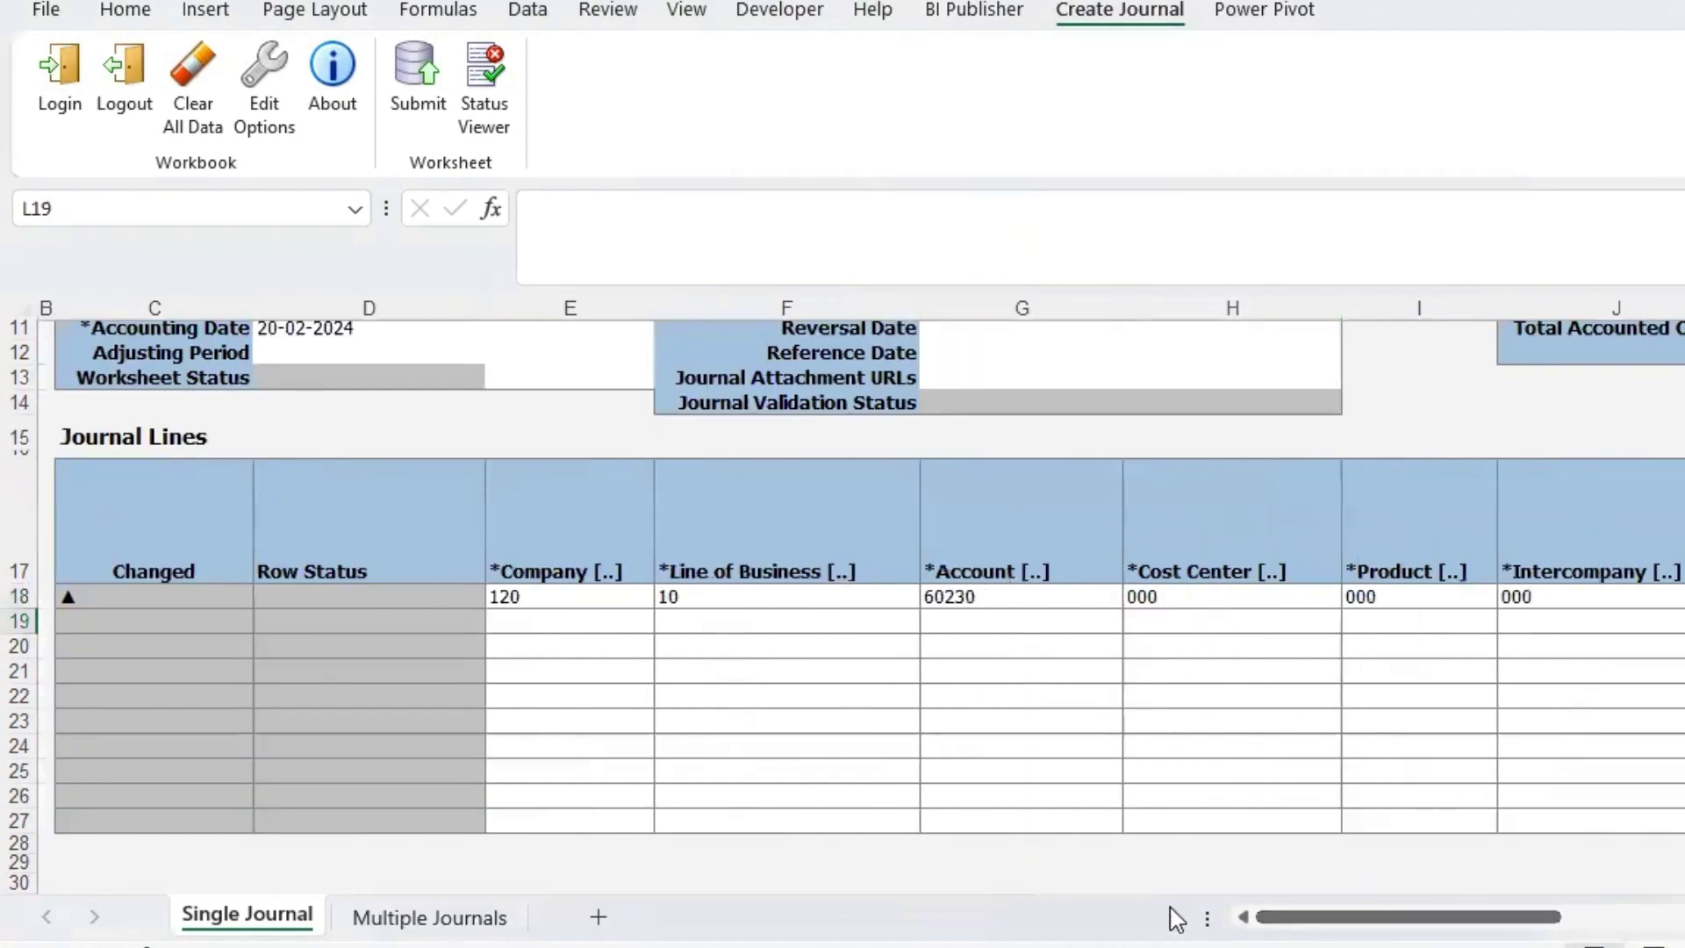
- Assign row 19 the SF Cash account 120.10.11200.000.000.000 through the account alias lookup
left_click(621, 616)
double_click(616, 617)
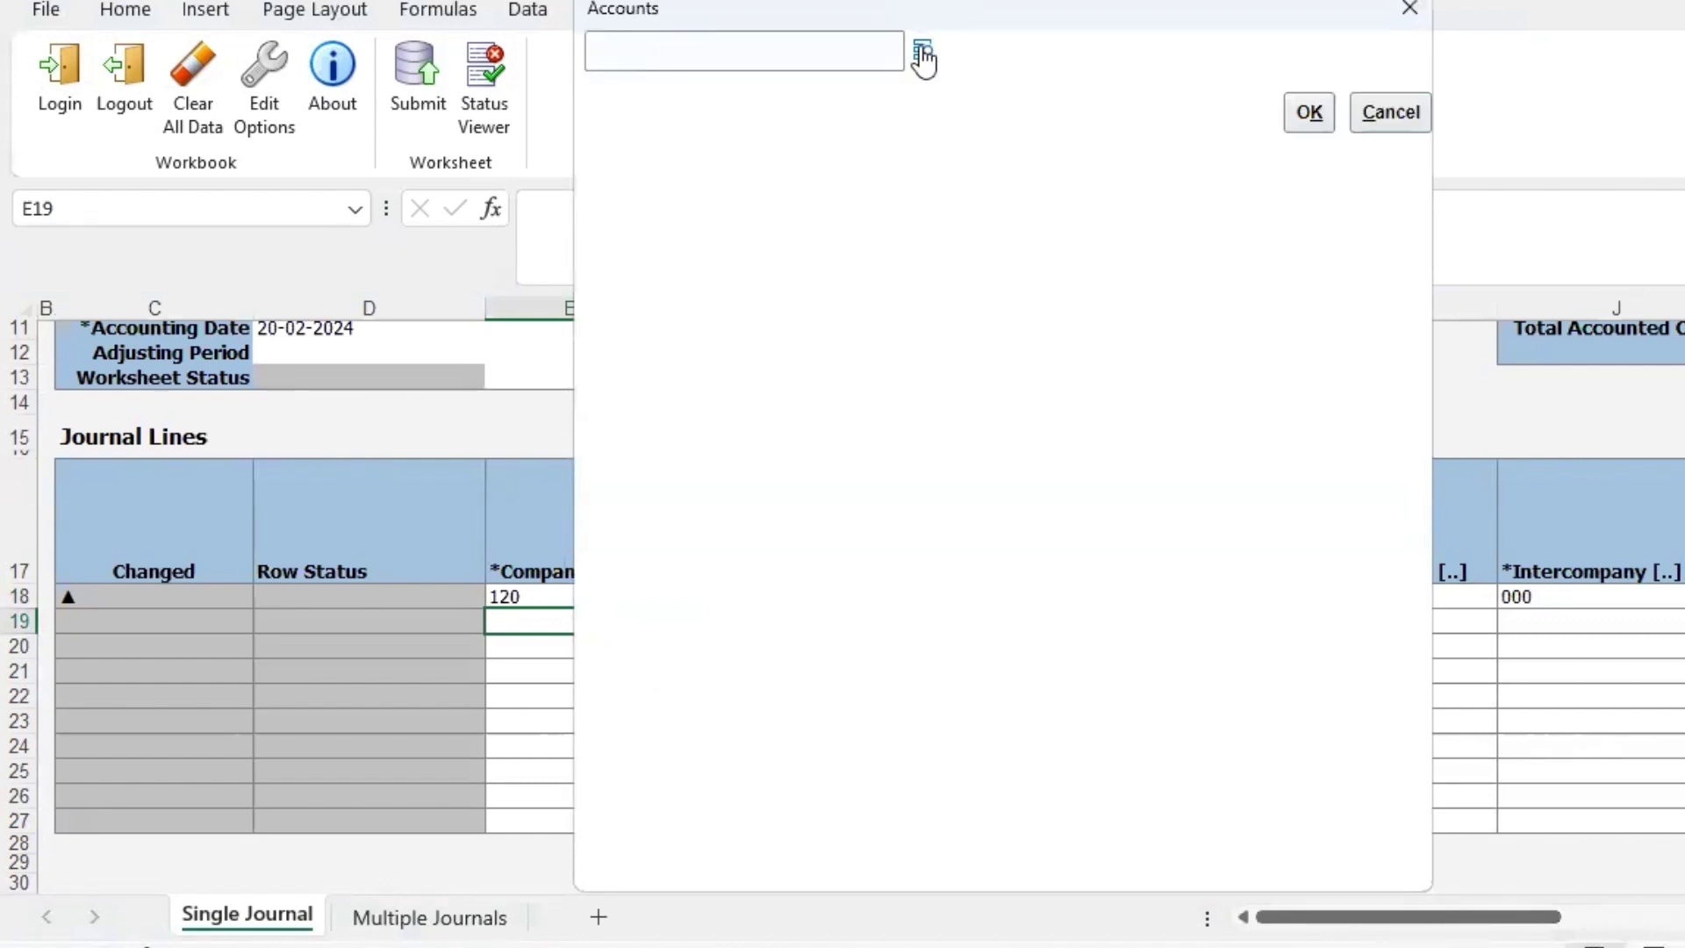
left_click(919, 48)
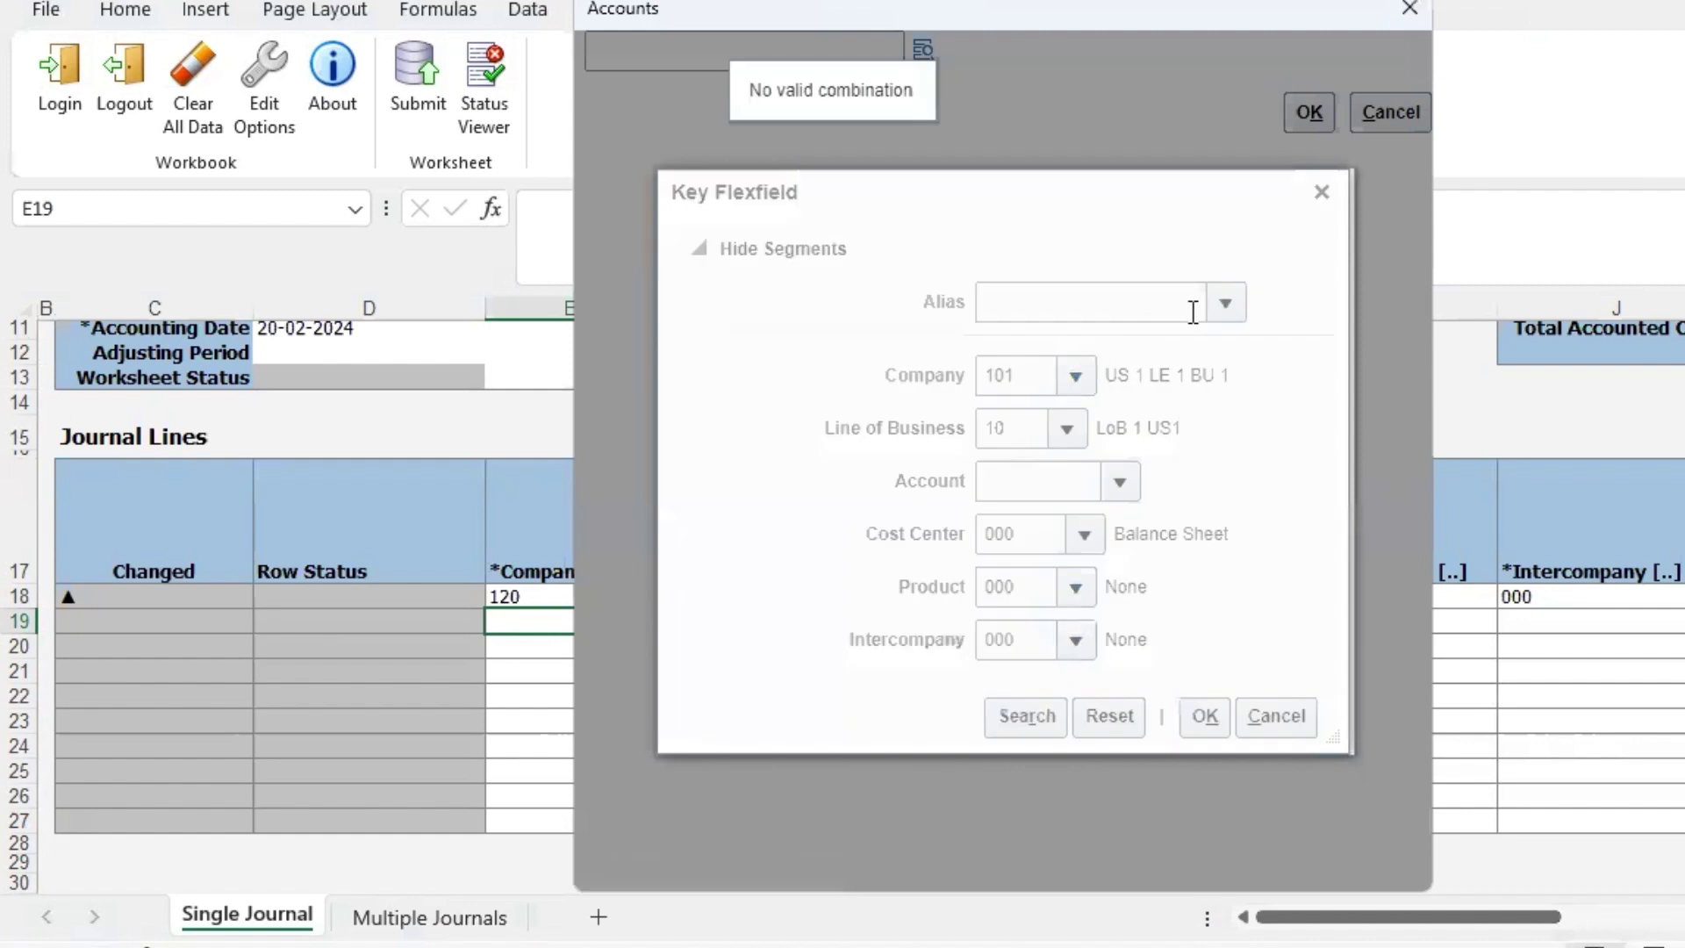
left_click(1227, 299)
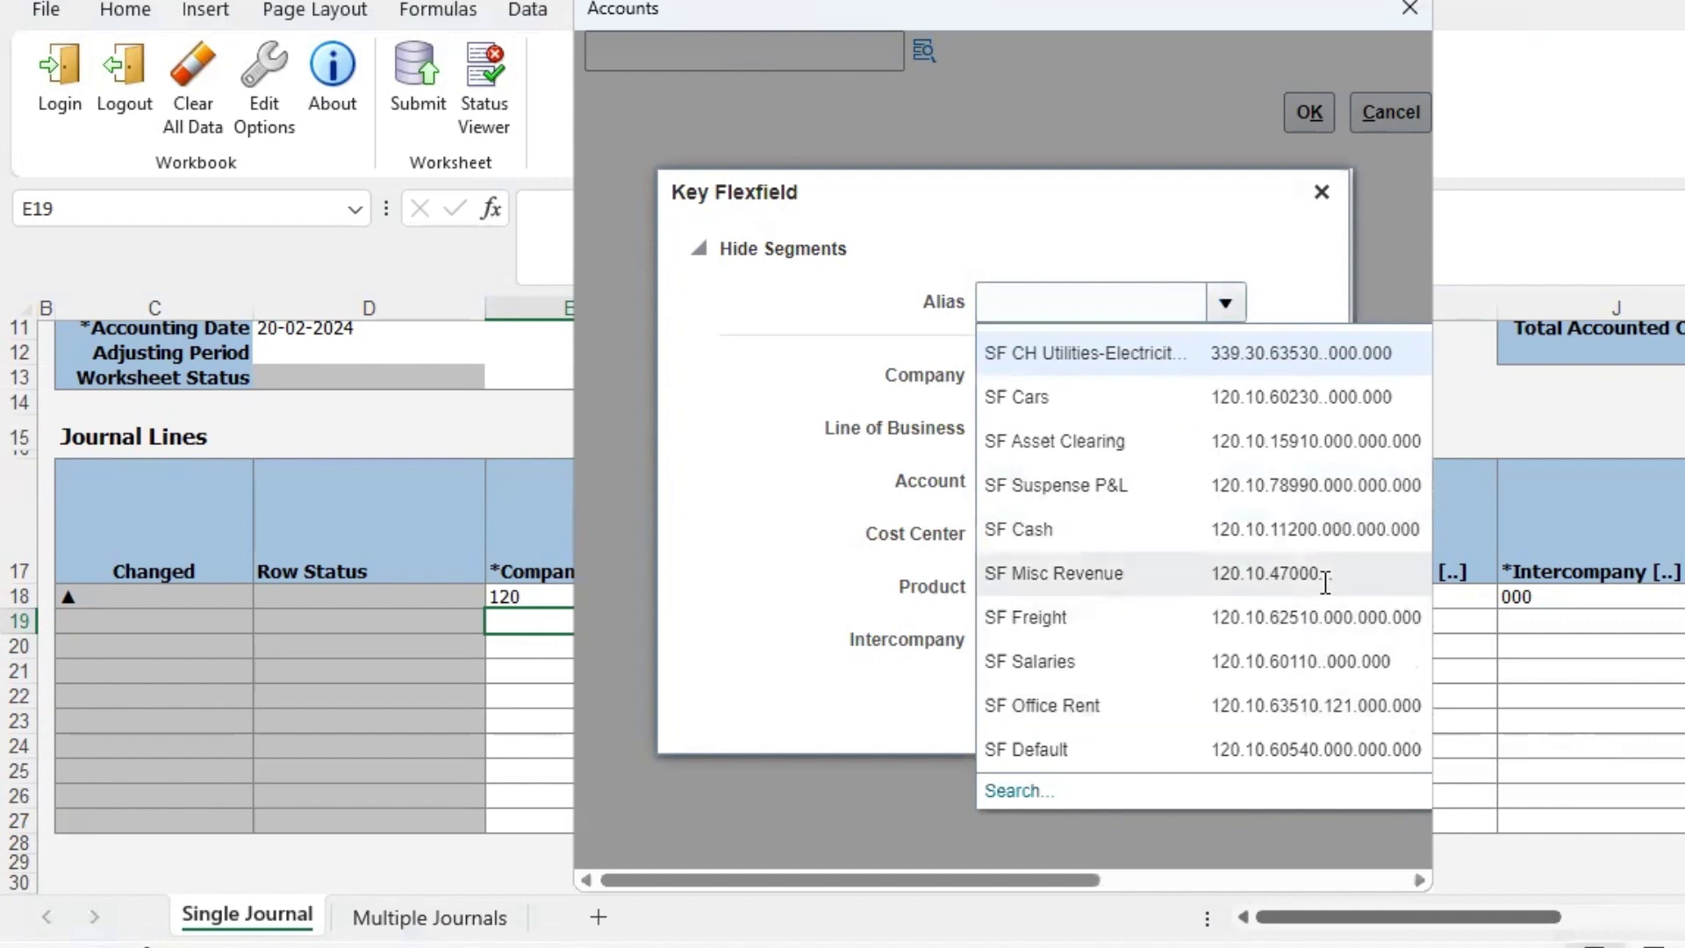
left_click(1352, 527)
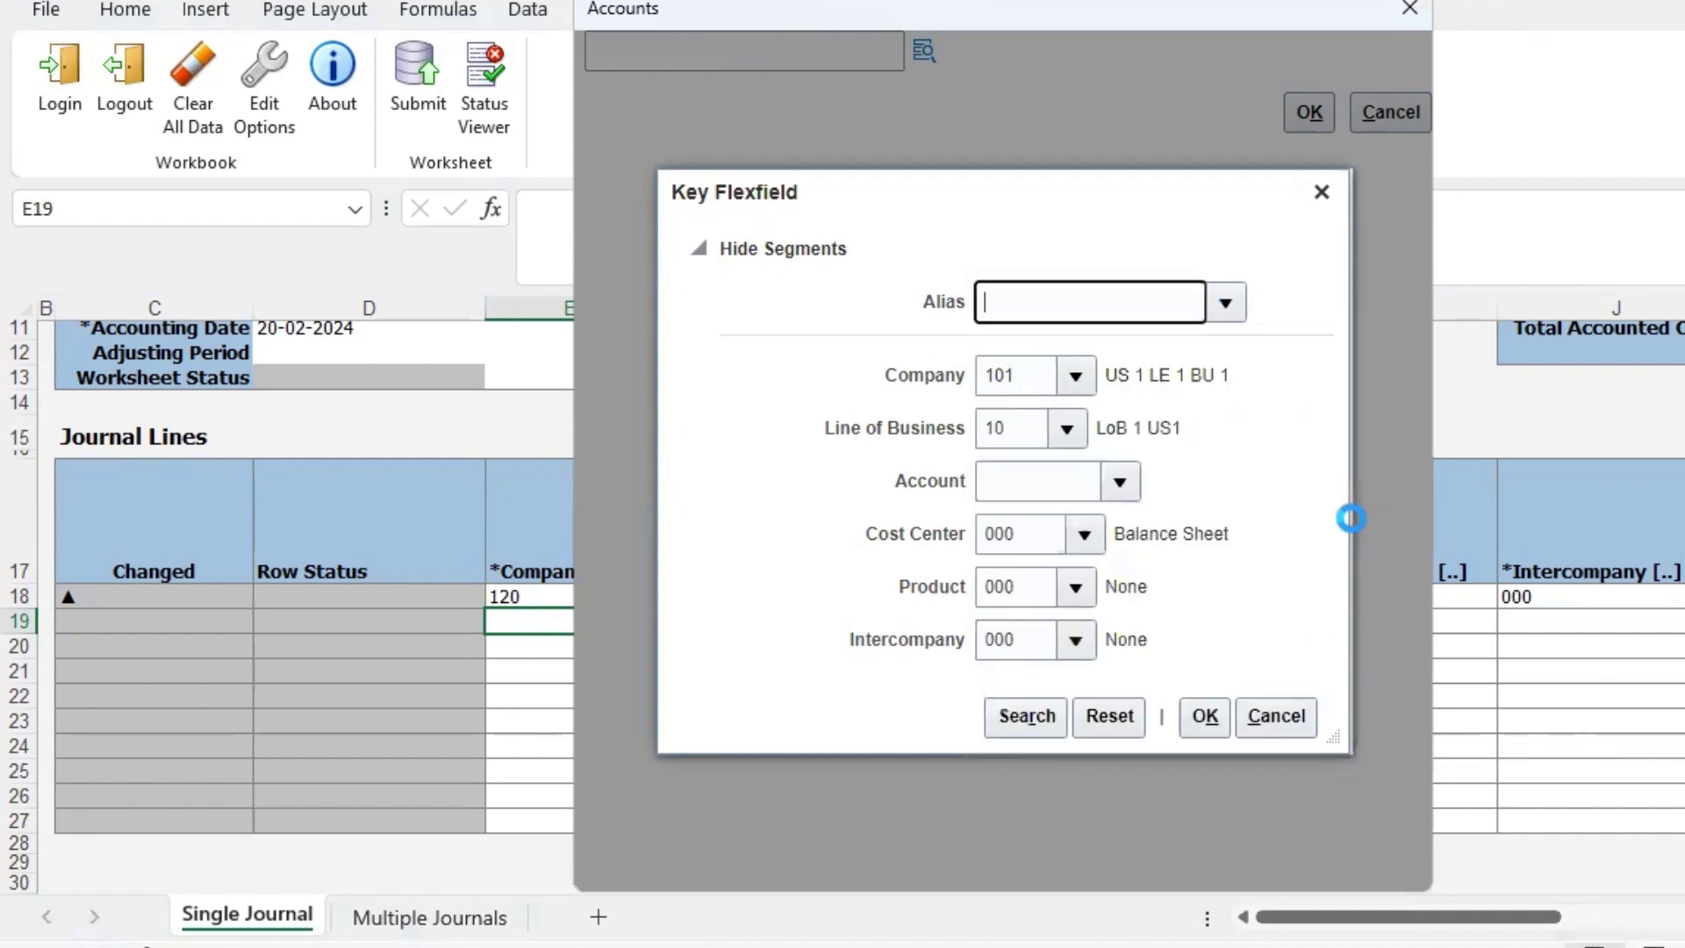
left_click(1209, 718)
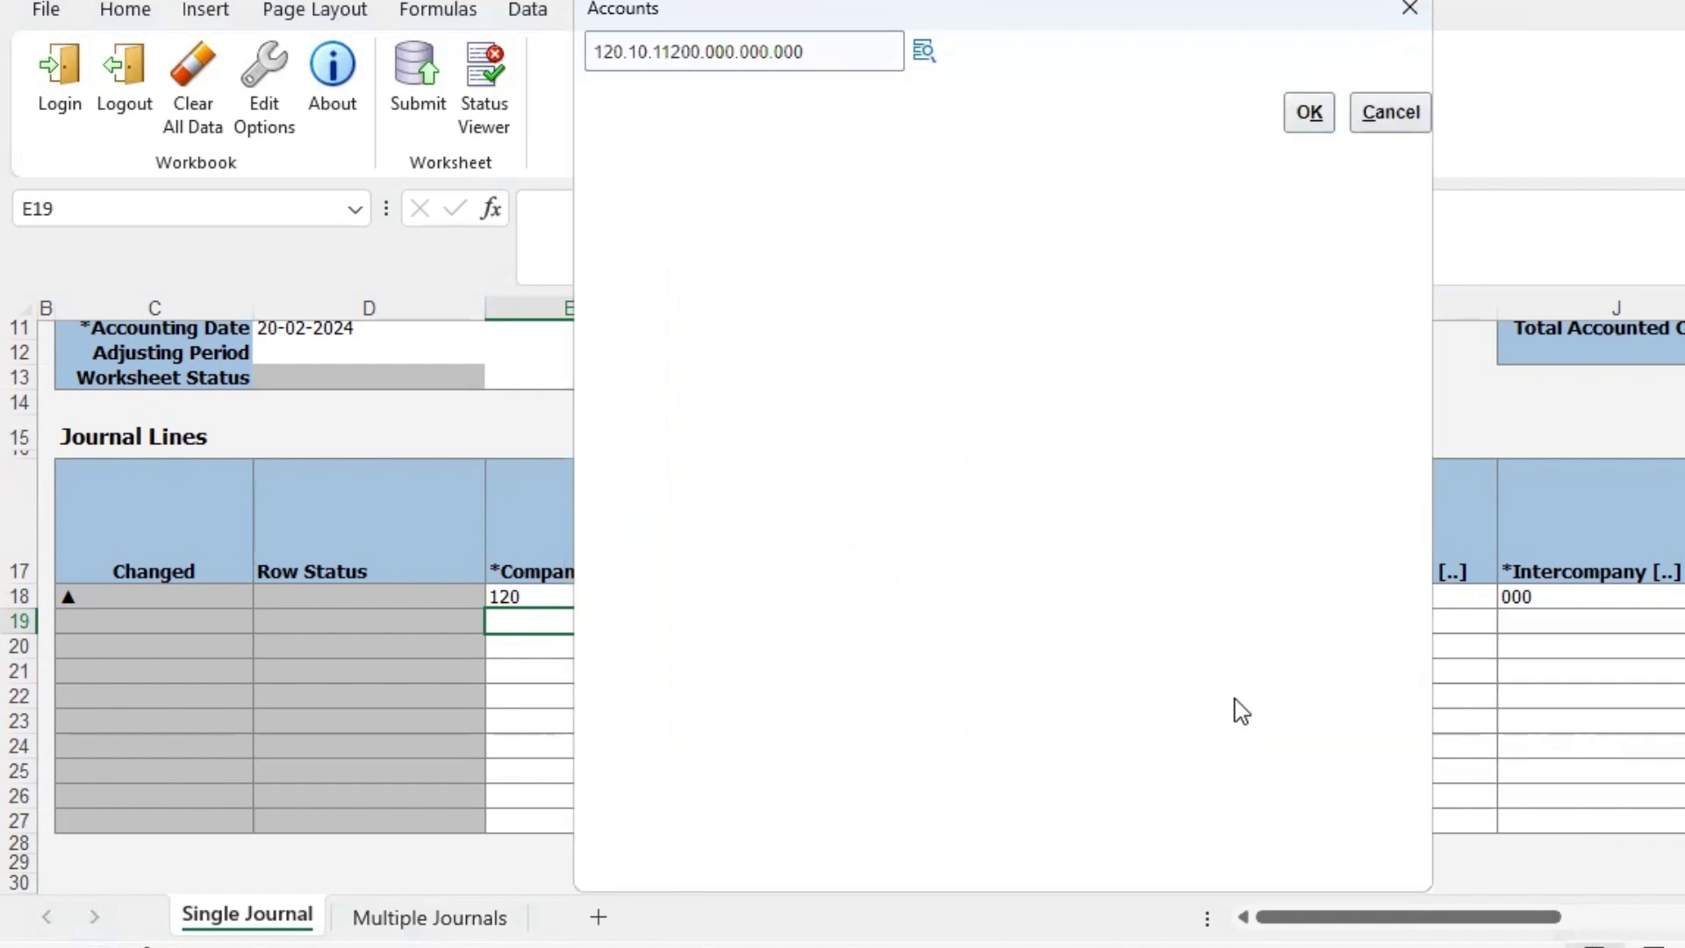
left_click(1304, 110)
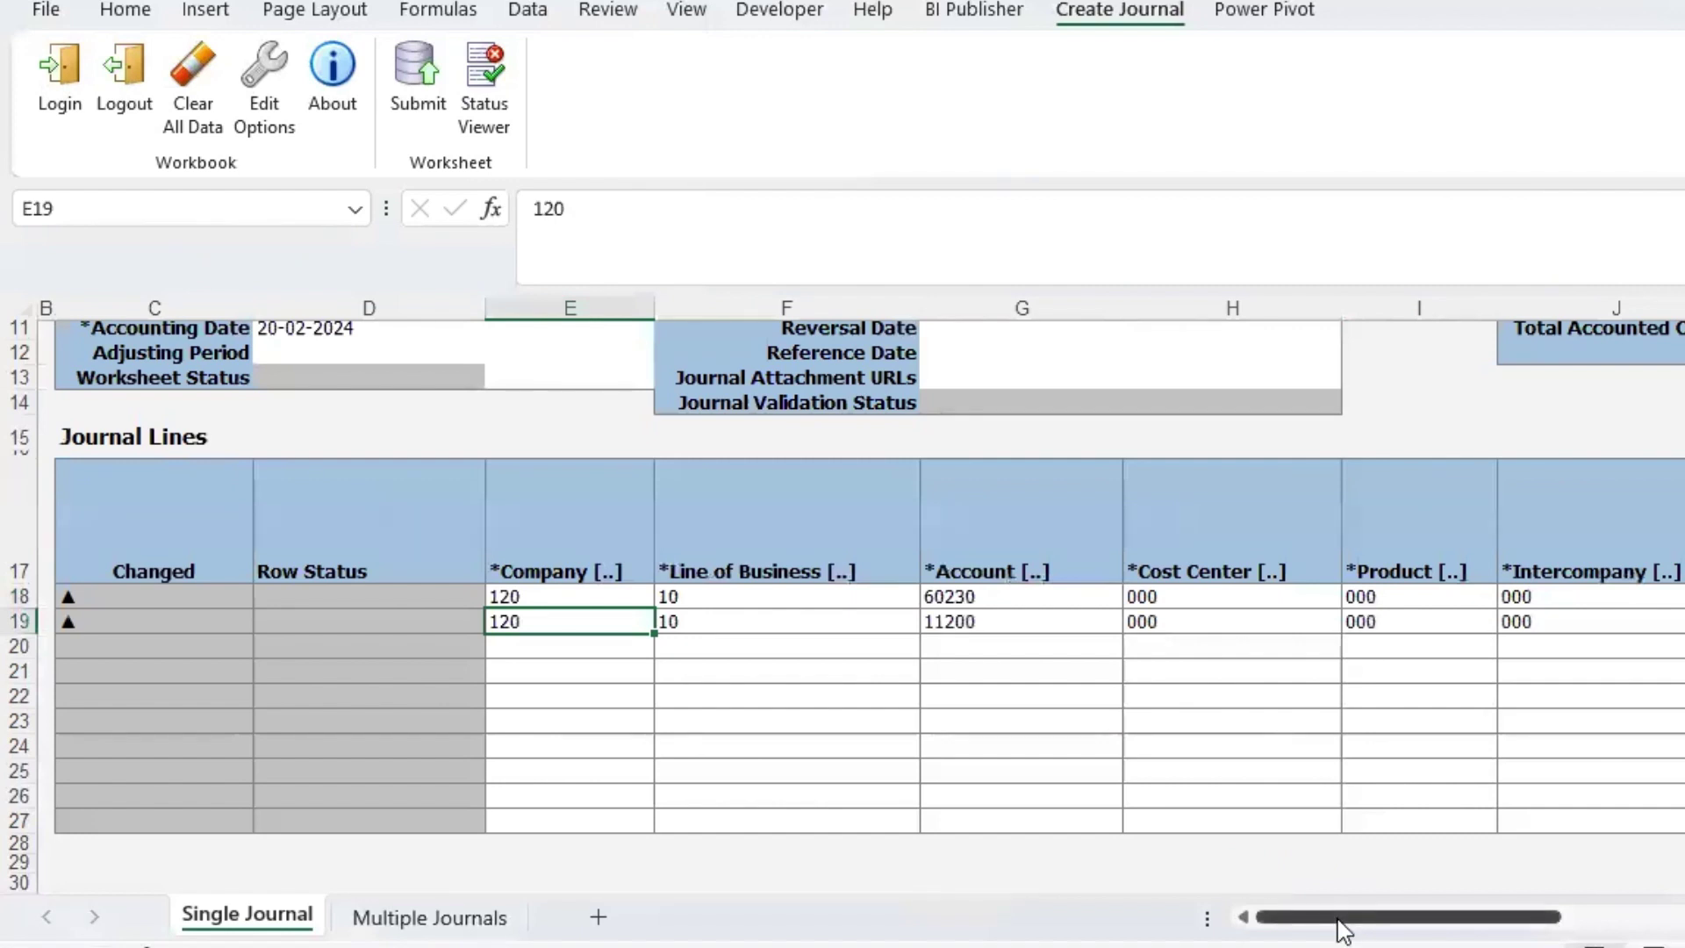
- Enter USD in Currency K19 and 10,000.00 in Entered Credit M19
left_click_drag(1335, 917, 1474, 911)
left_click(995, 618)
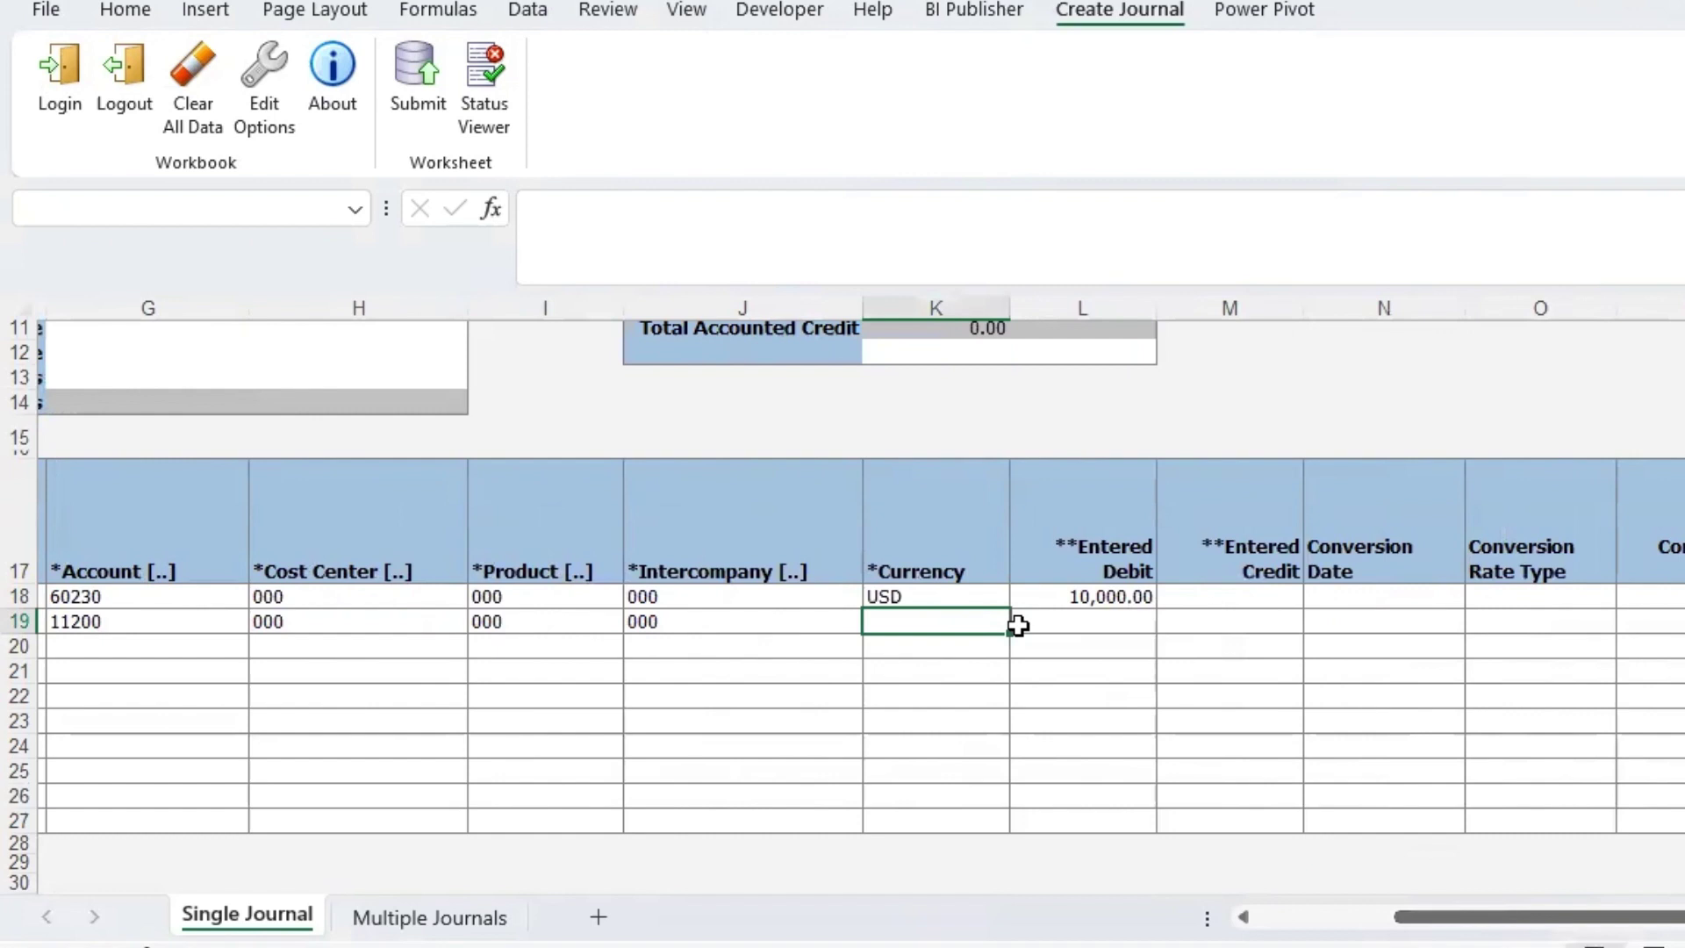
type("USD")
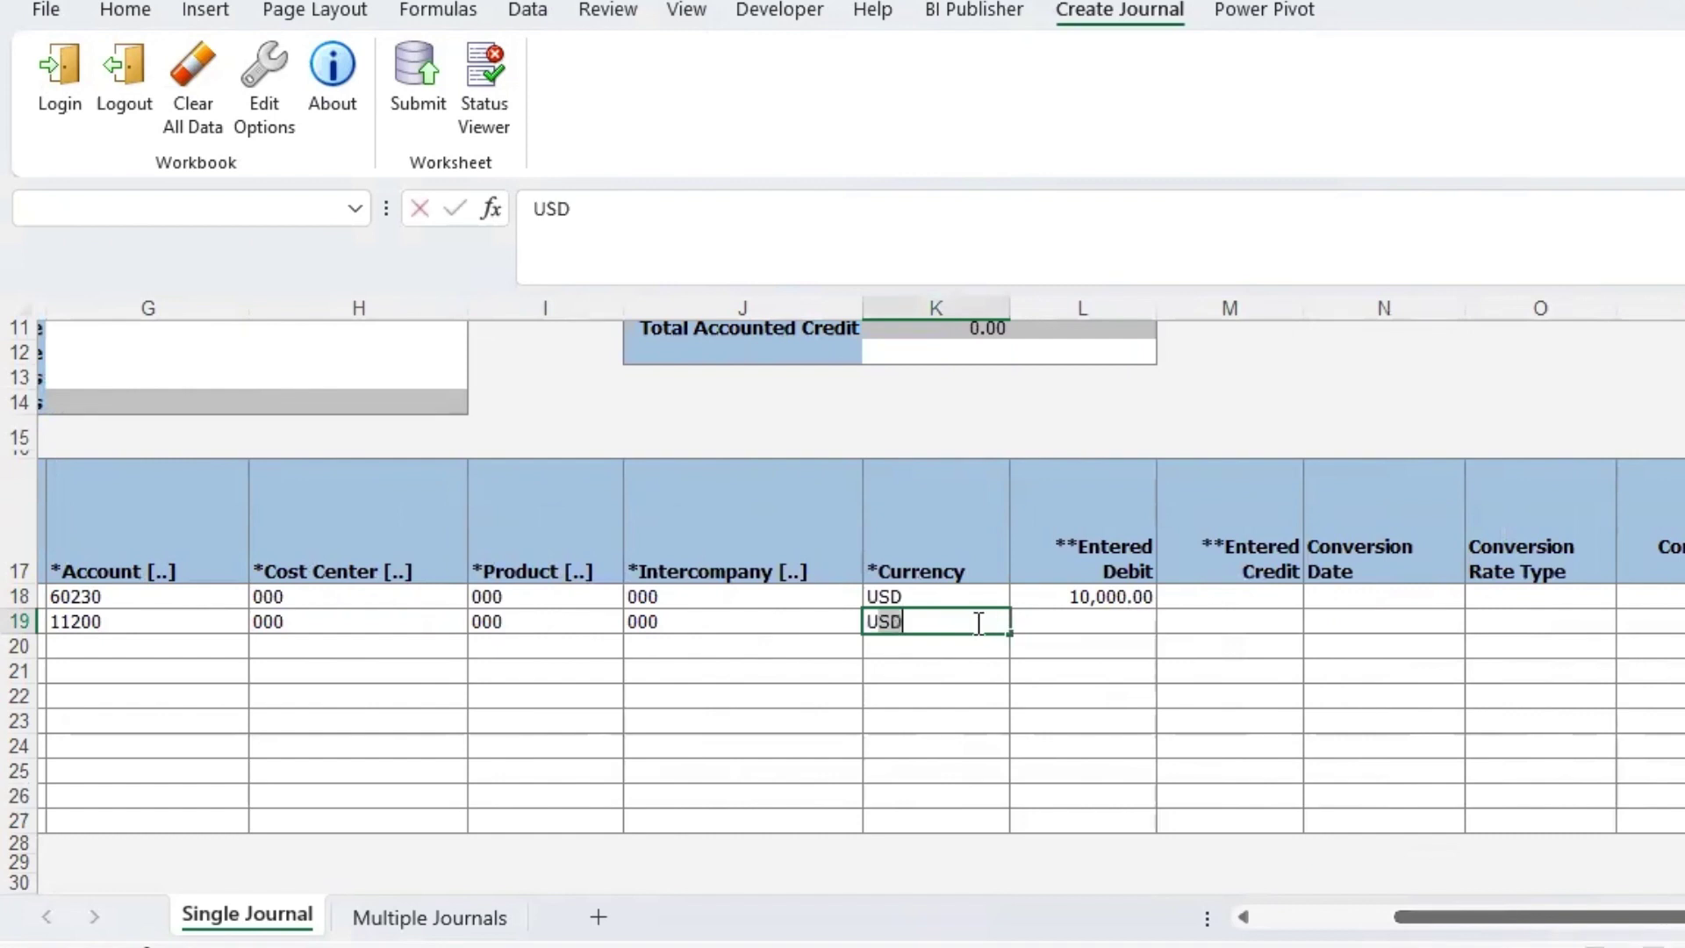
type("SD")
key("Tab")
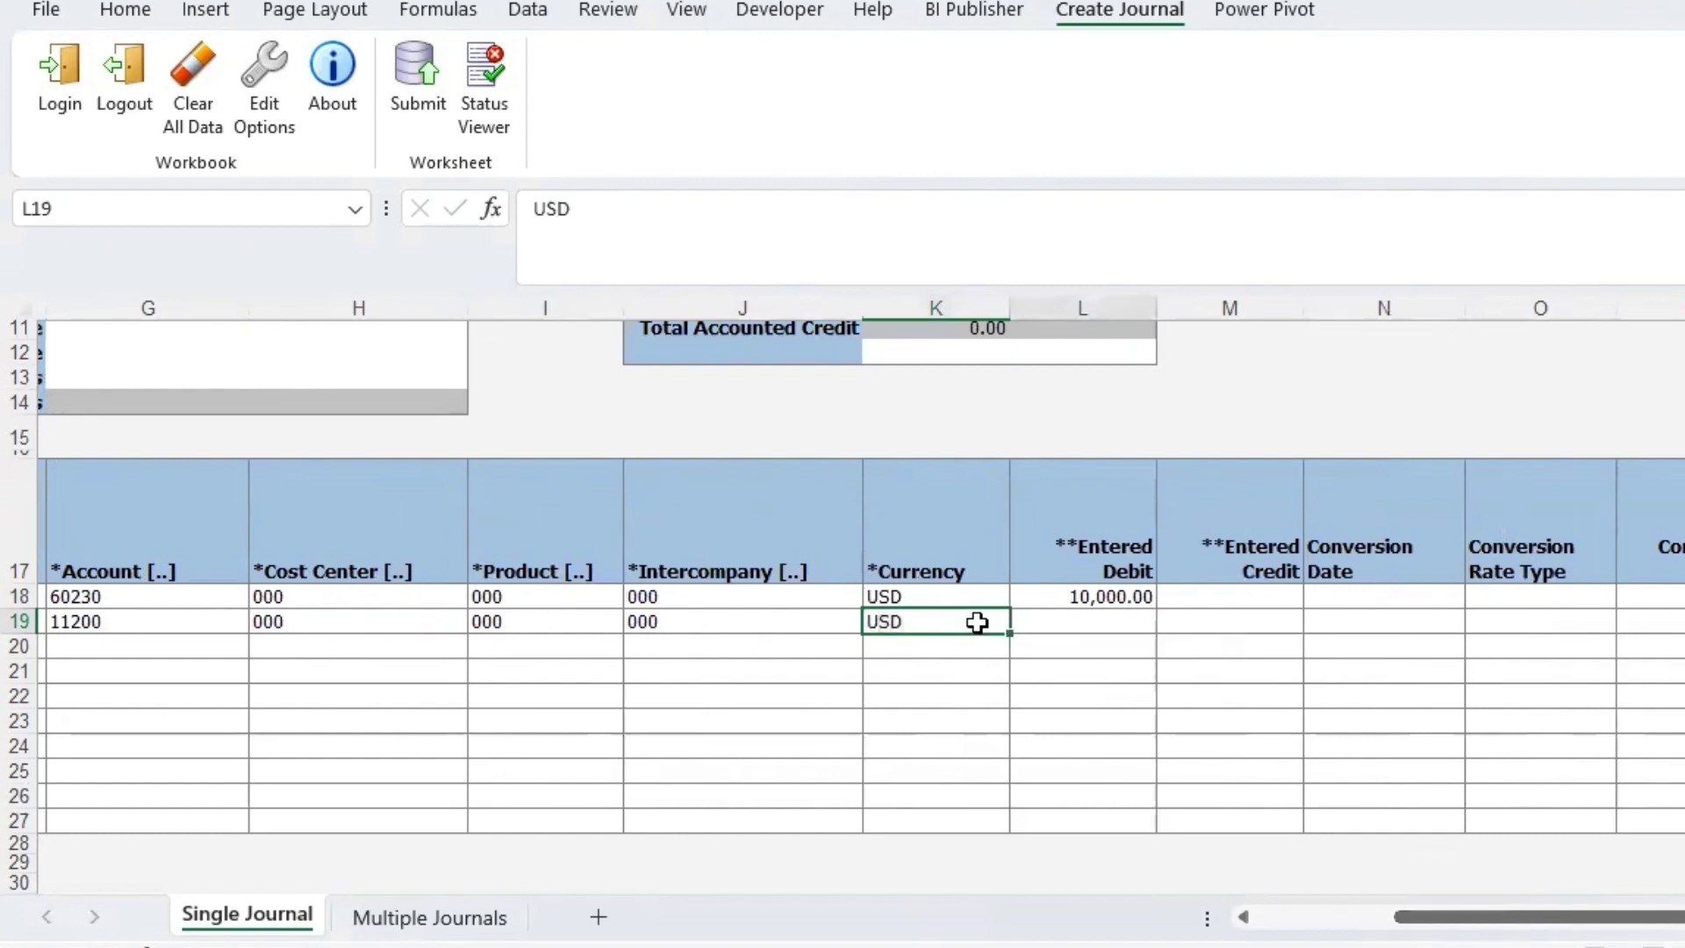
key("Tab")
type("1")
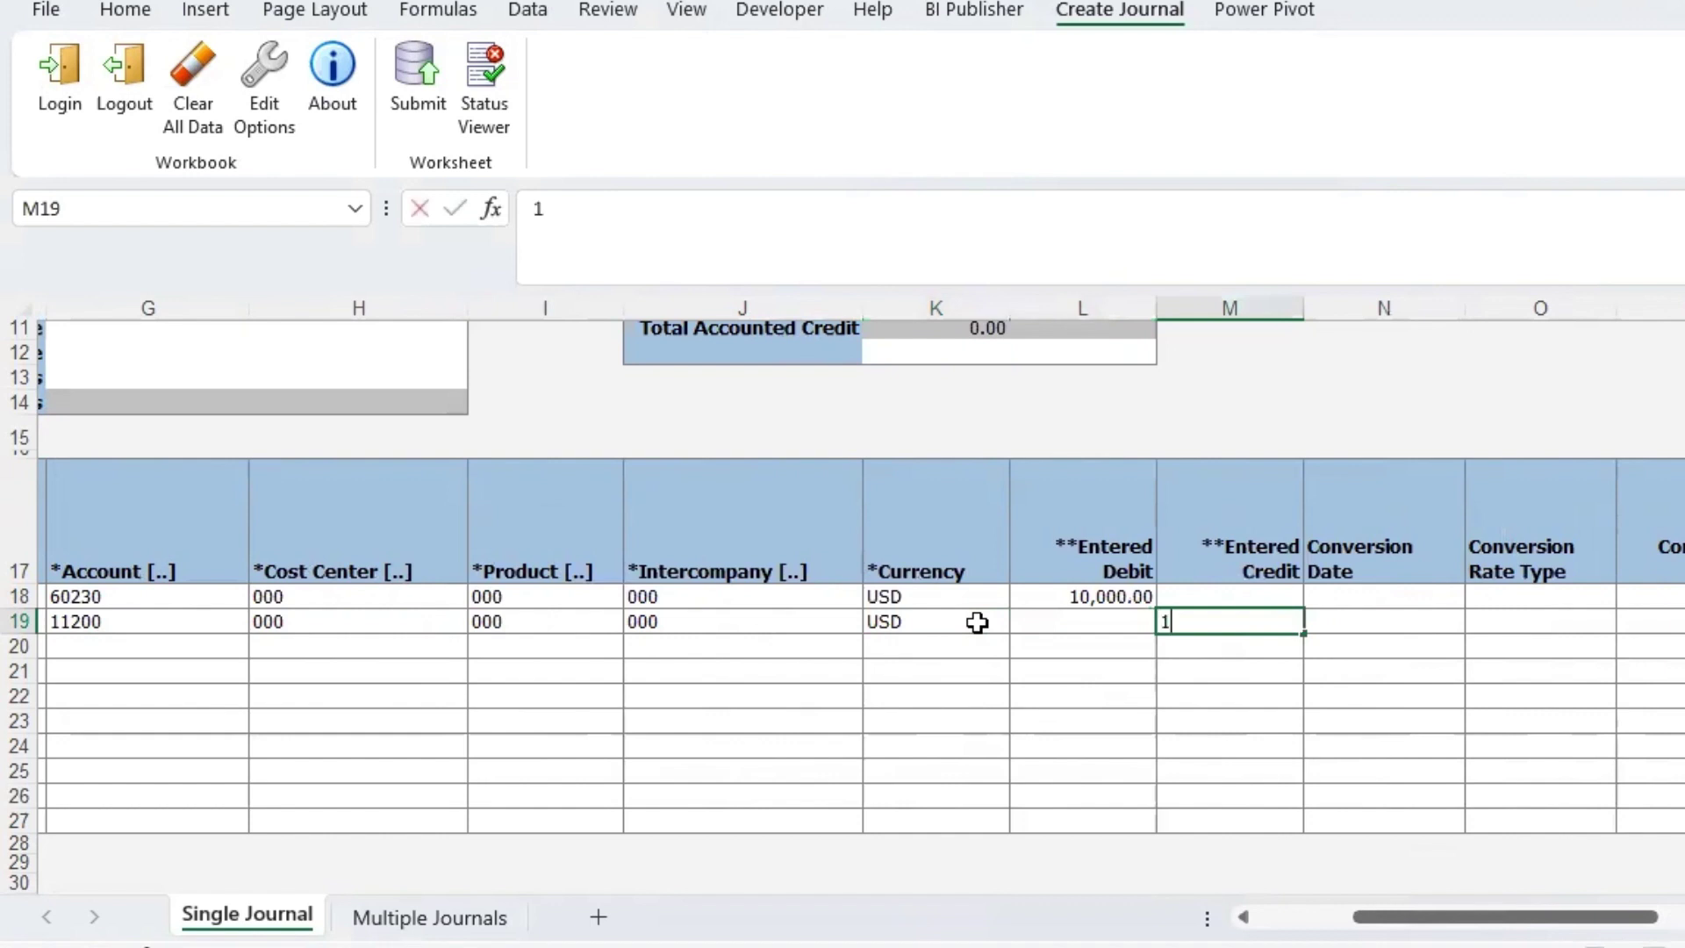
type("0000")
key("Return")
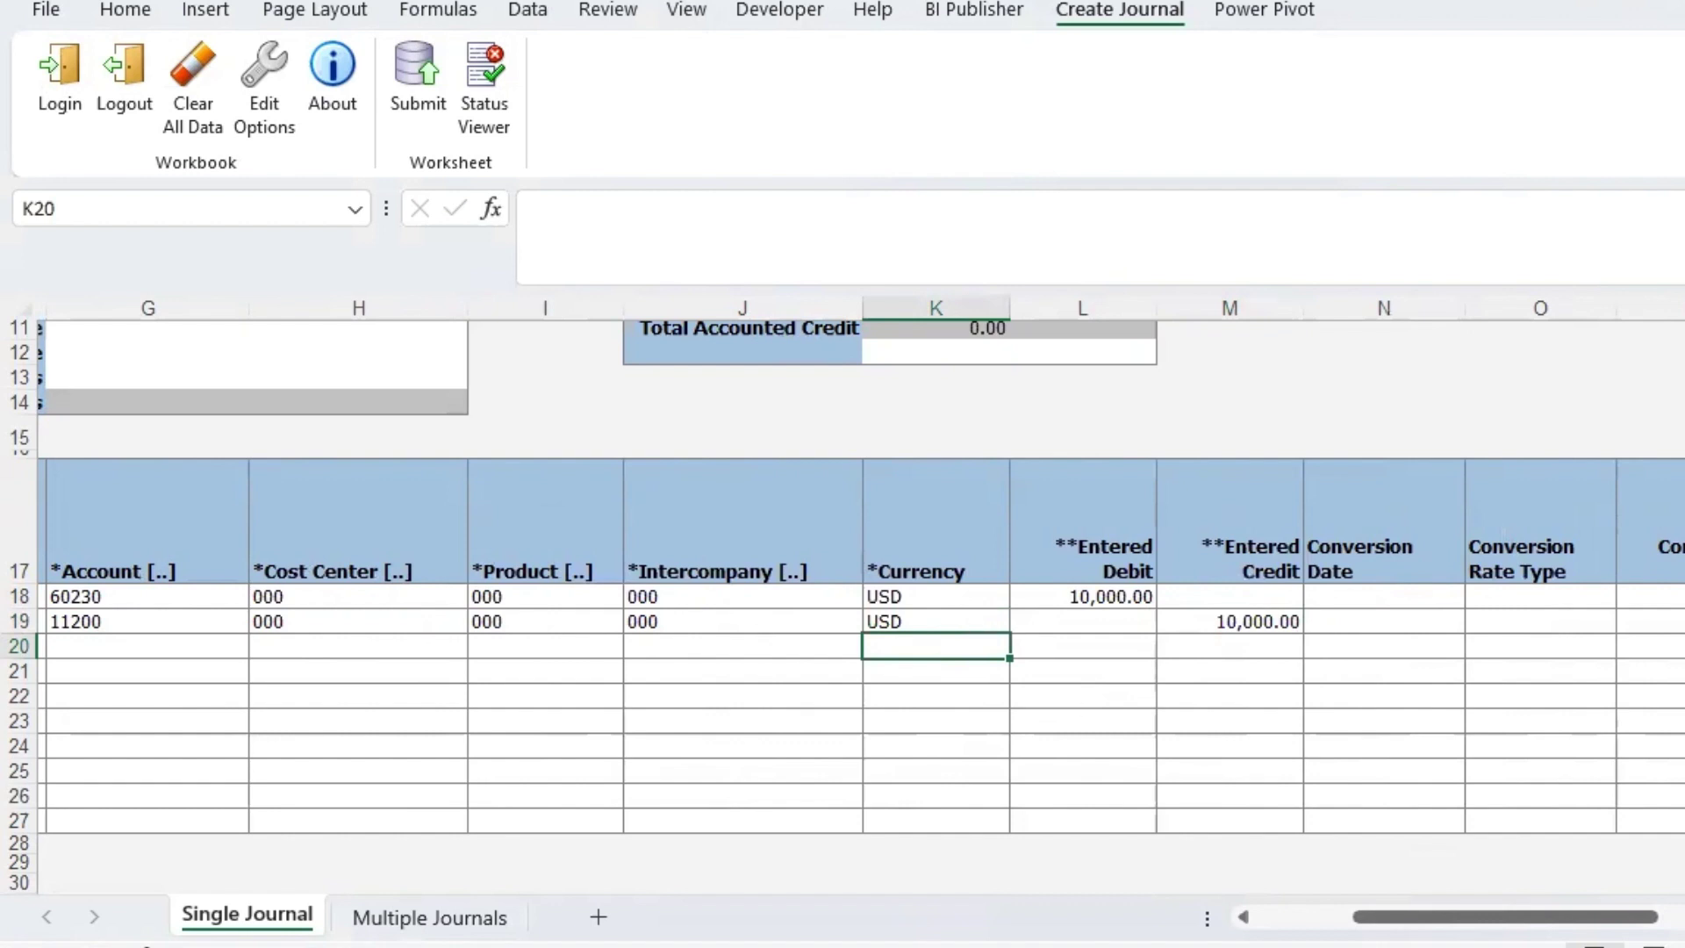
left_click_drag(1624, 917, 1332, 932)
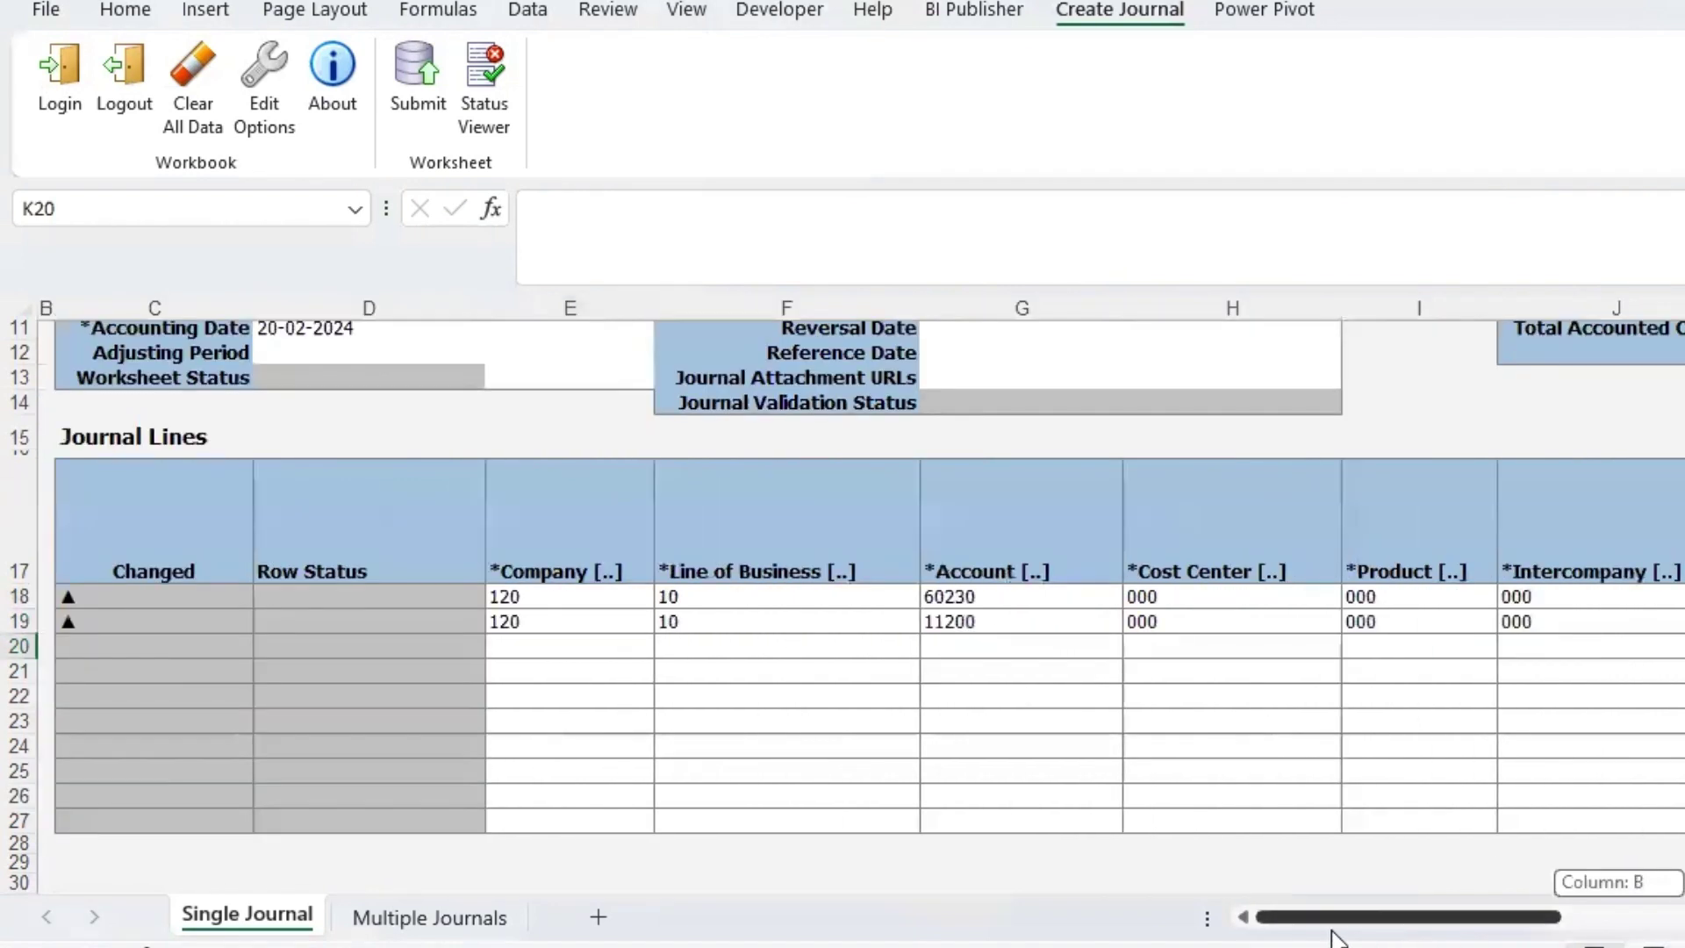
left_click(621, 622)
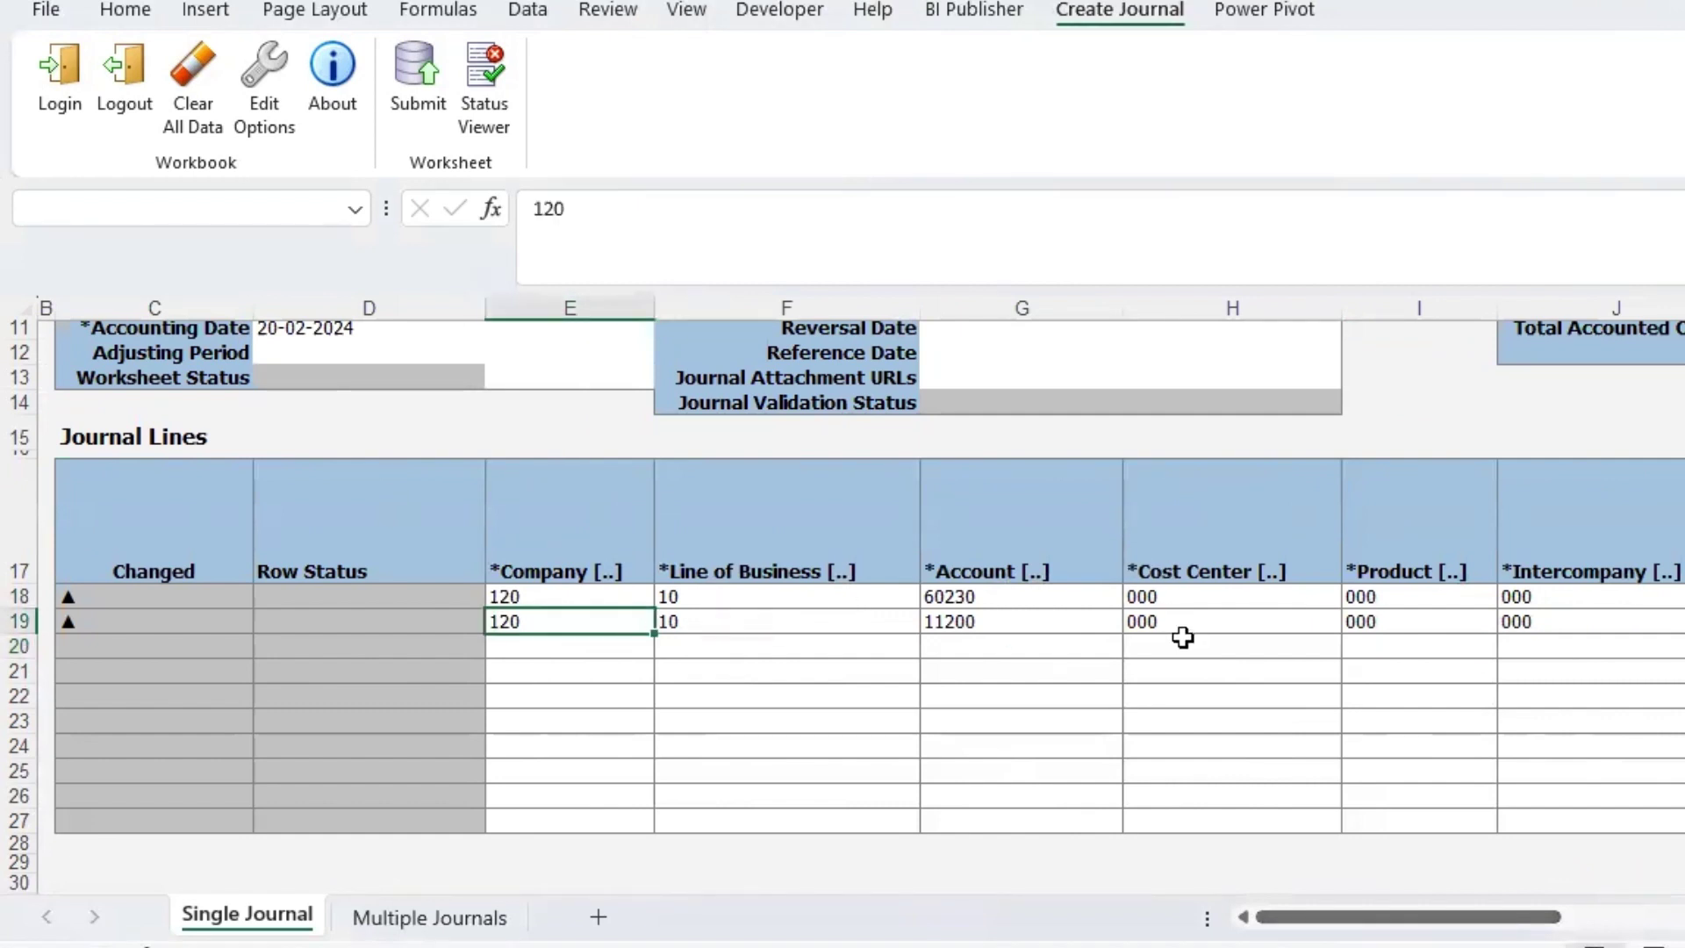
- Submit the journal with Submit Journal Import and Posting, creating process 6710000 with both rows inserted
left_click(411, 110)
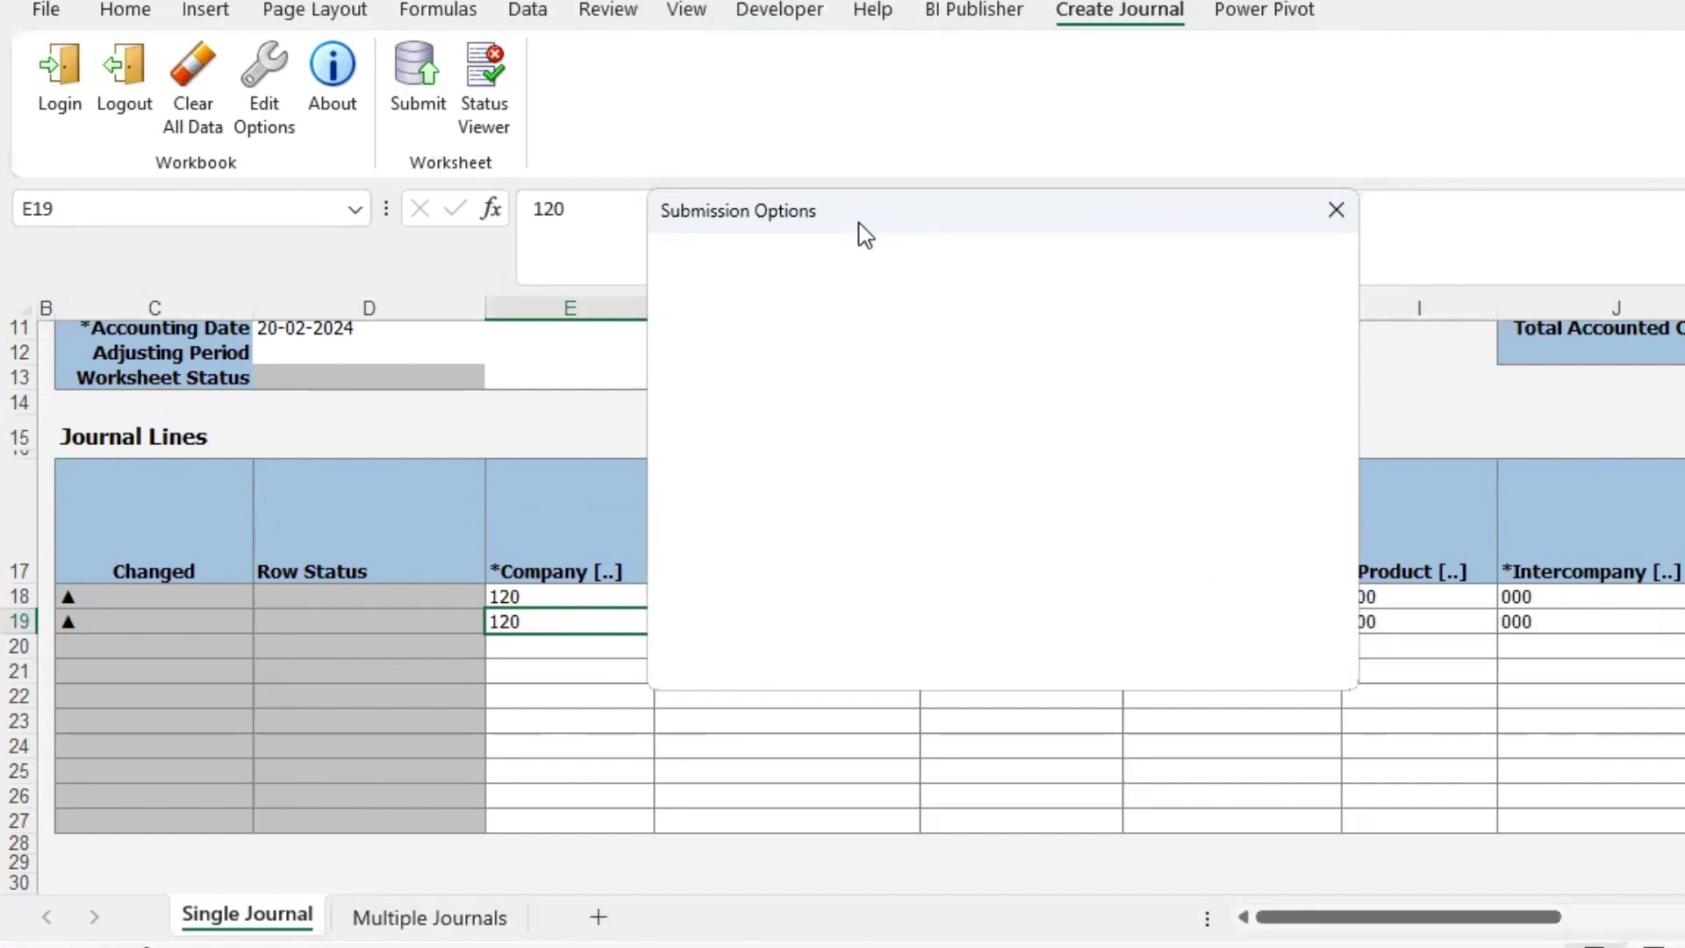
left_click_drag(850, 210, 839, 154)
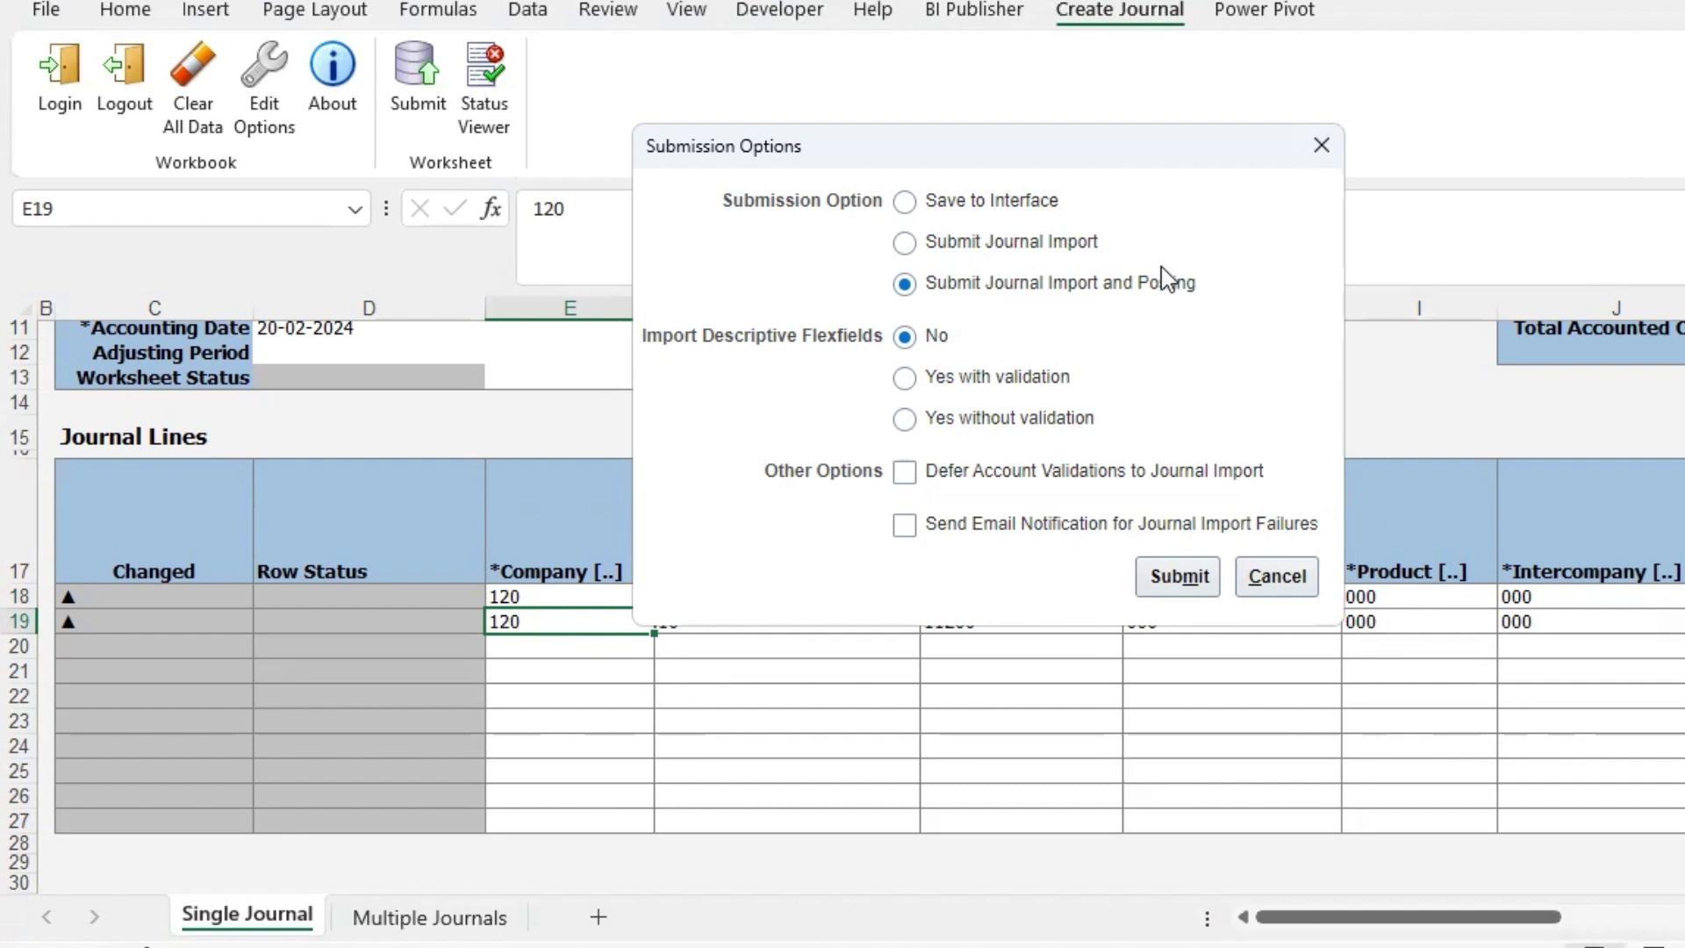
left_click(1178, 576)
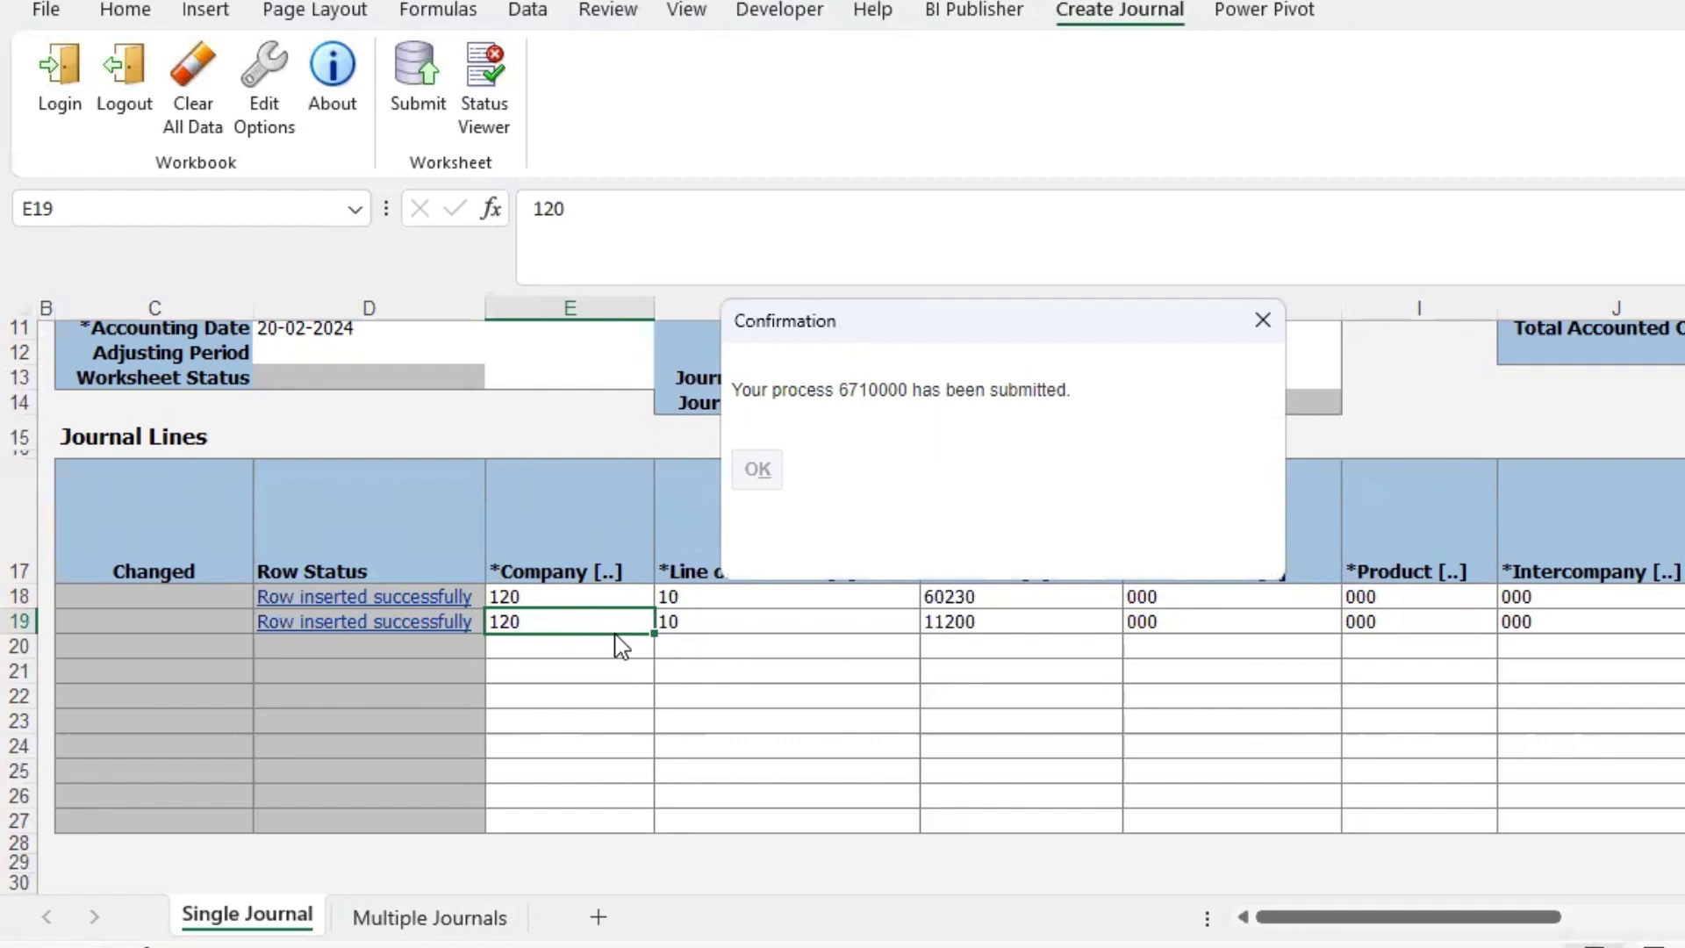
left_click(756, 469)
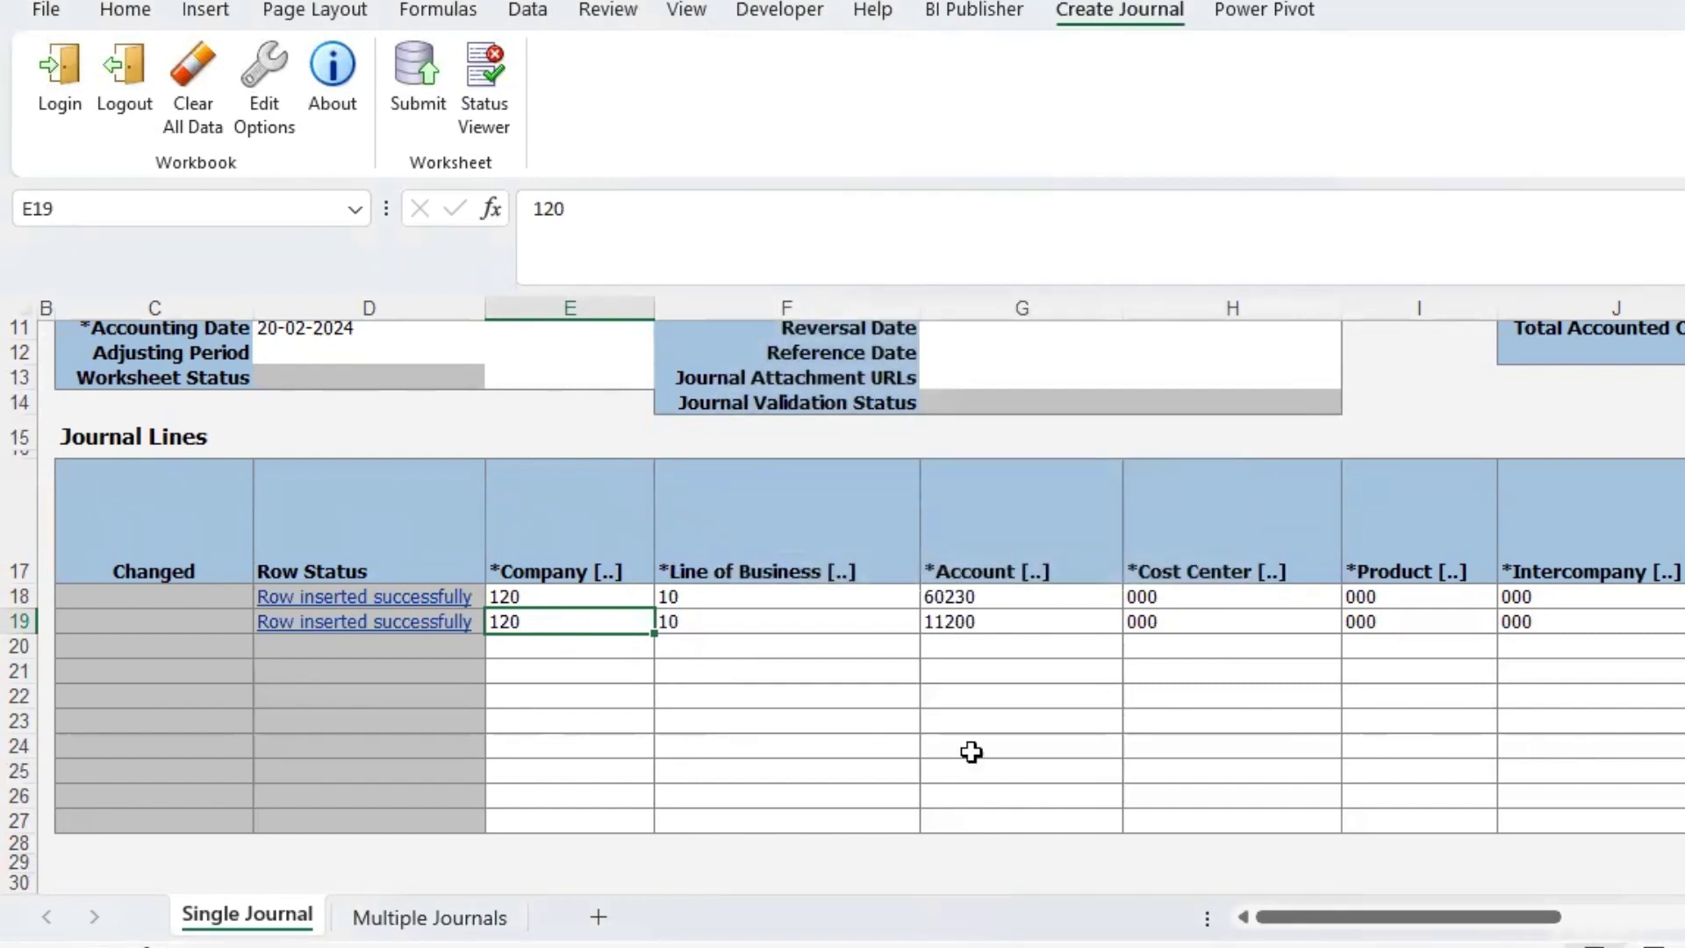
- Search Manage Journals for period 02-24 to find SP-Journal1 Adjustment, 10,000.00 USD, status Processing
mouse_move(456, 944)
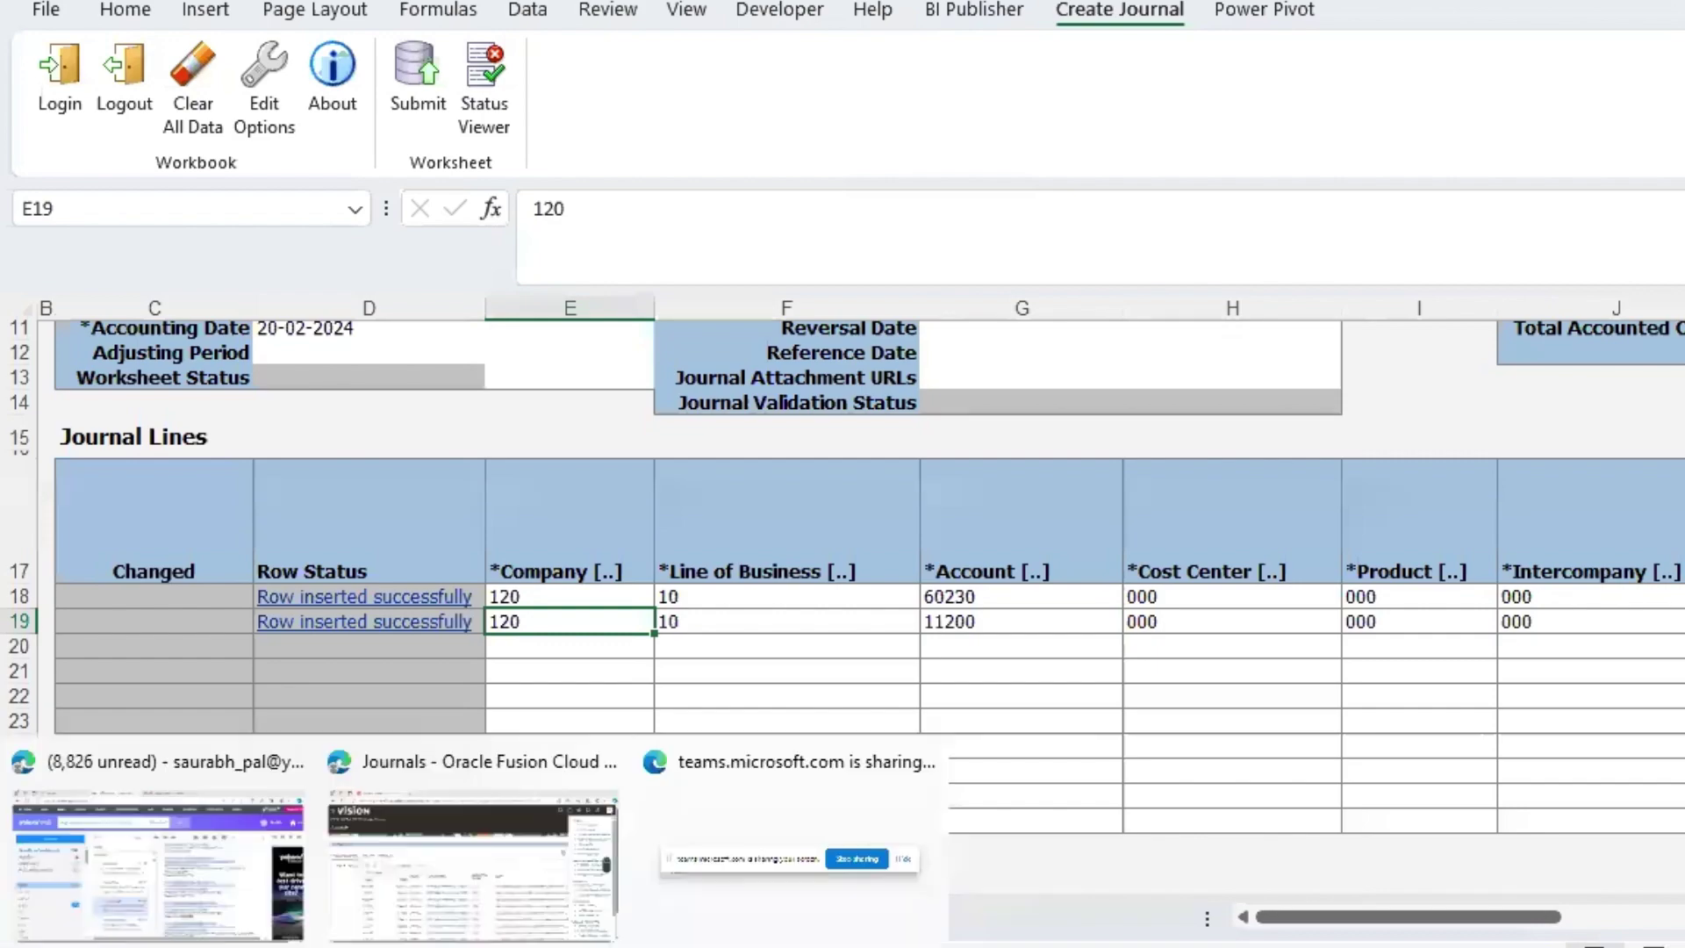
left_click(432, 893)
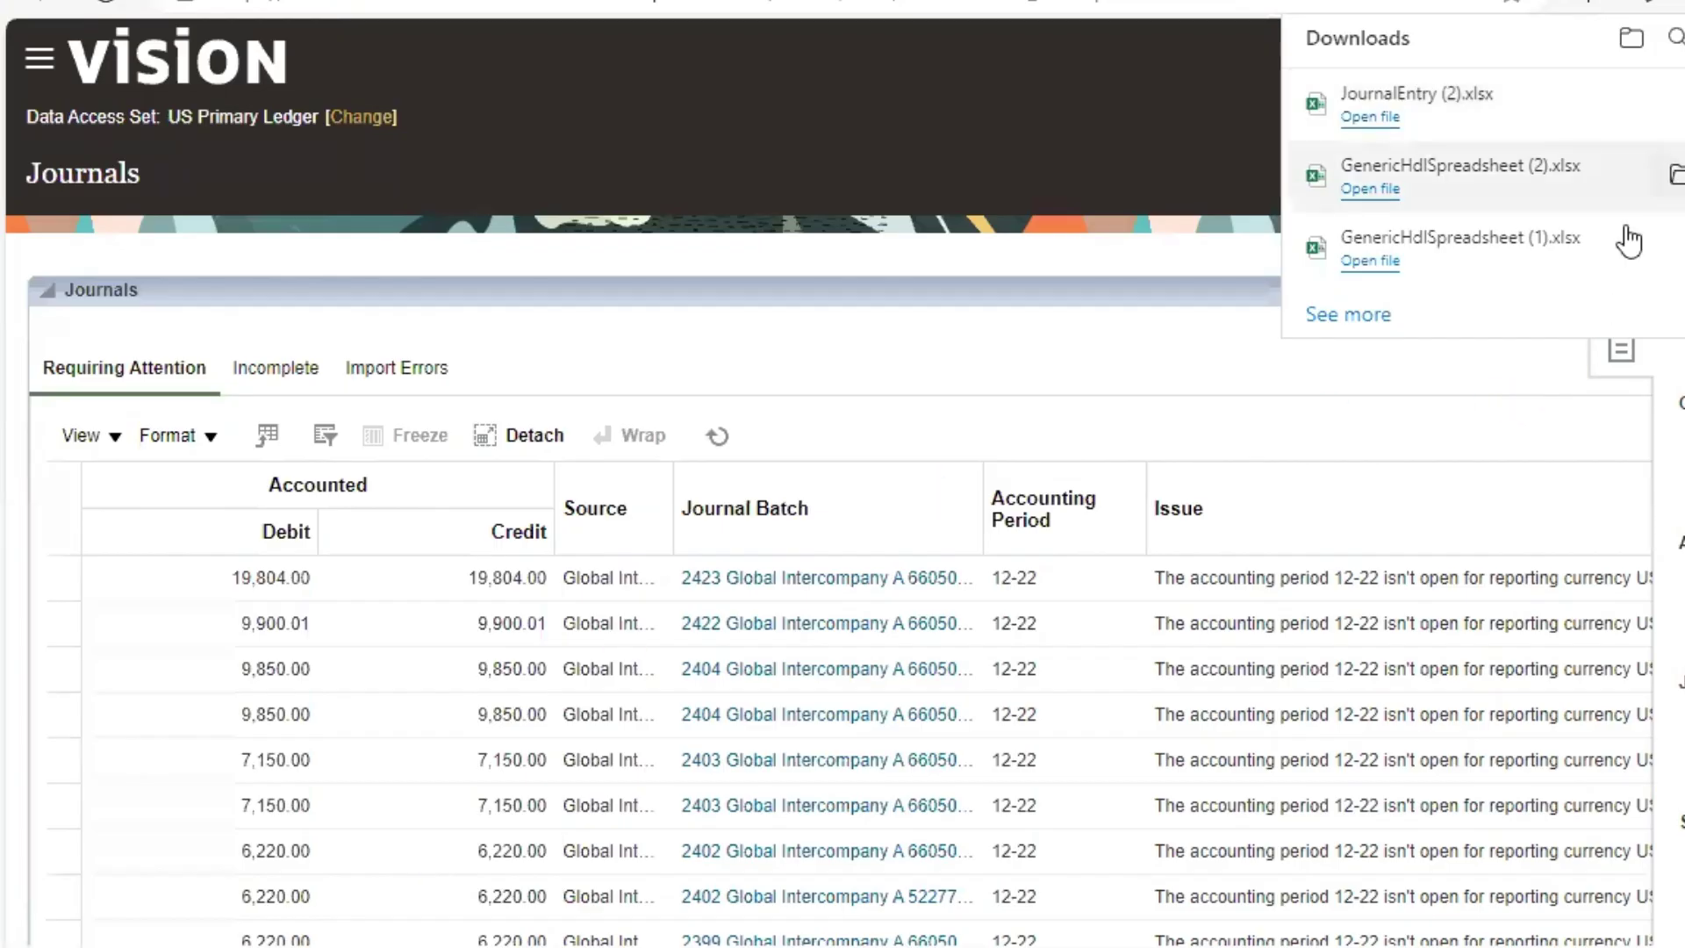
left_click(1040, 361)
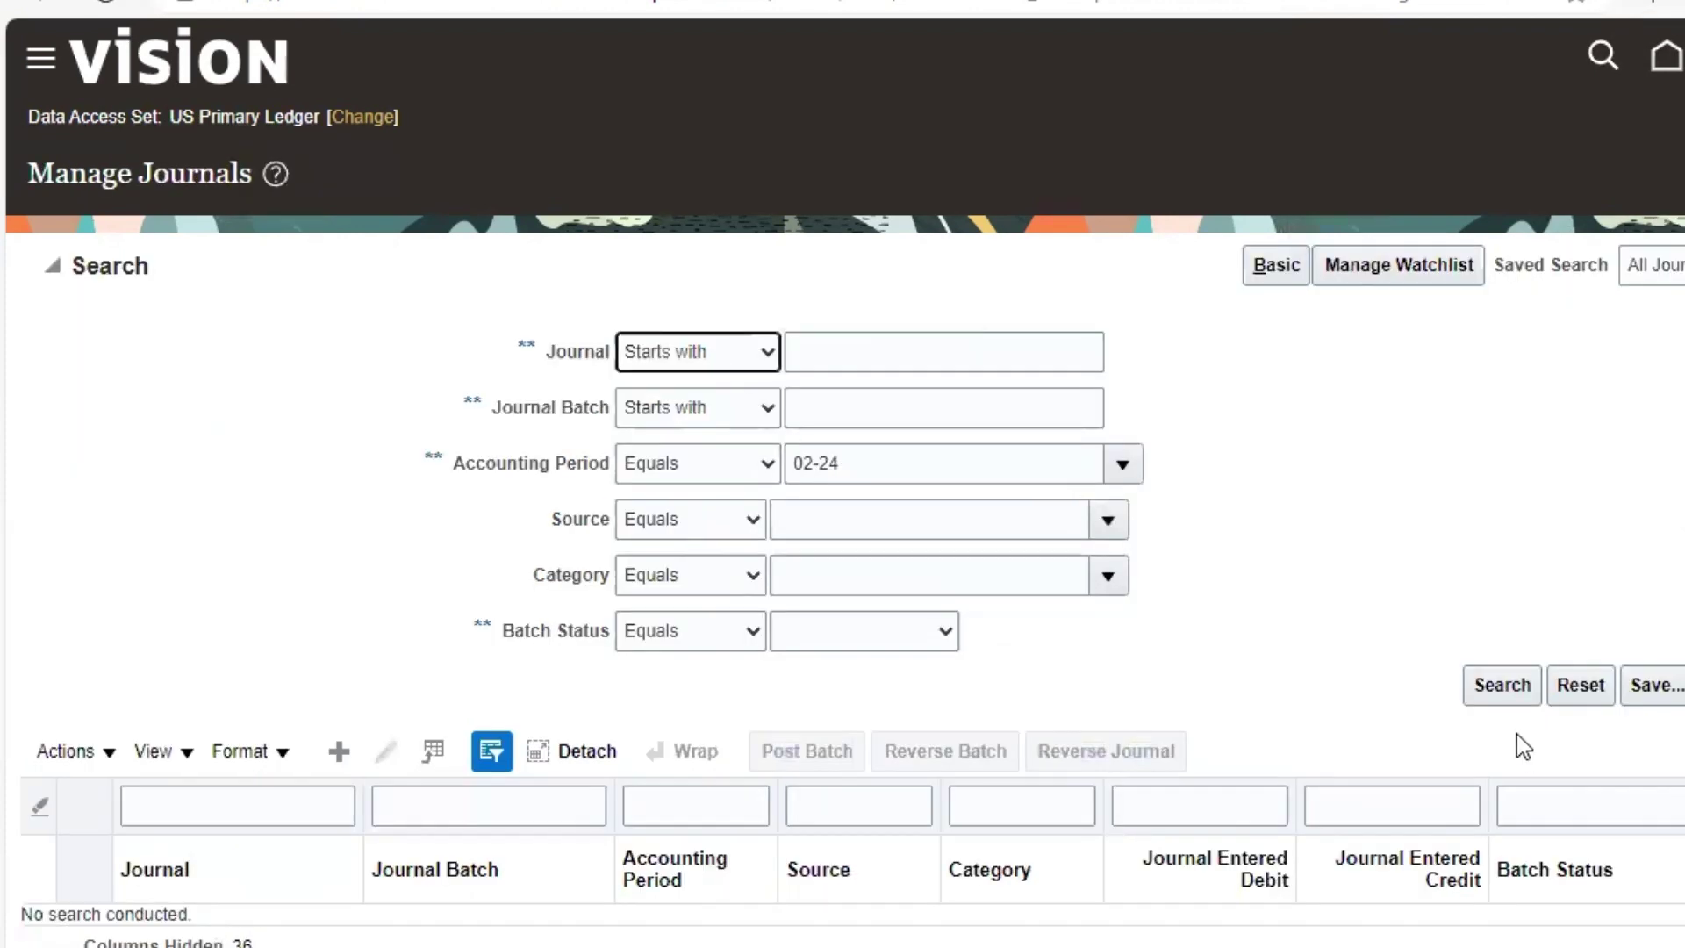
left_click(1502, 690)
scroll(1404, 614, "down", 2)
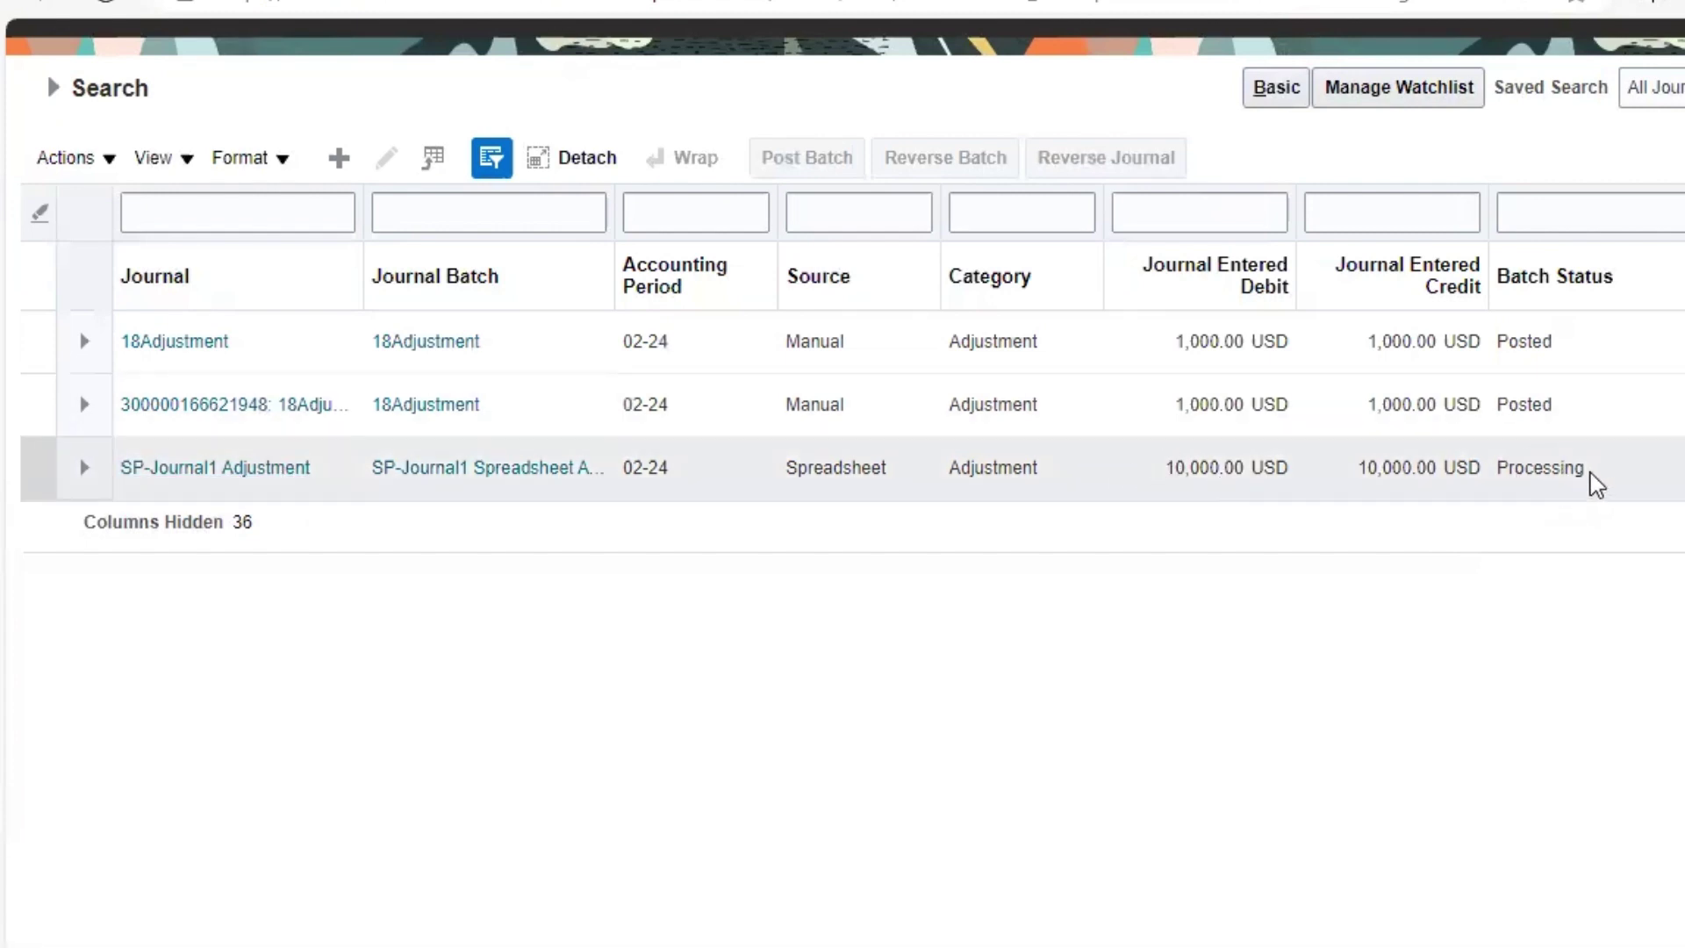
- Open the SP-Journal1 Adjustment journal and confirm its batch status reads Posted
left_click(252, 467)
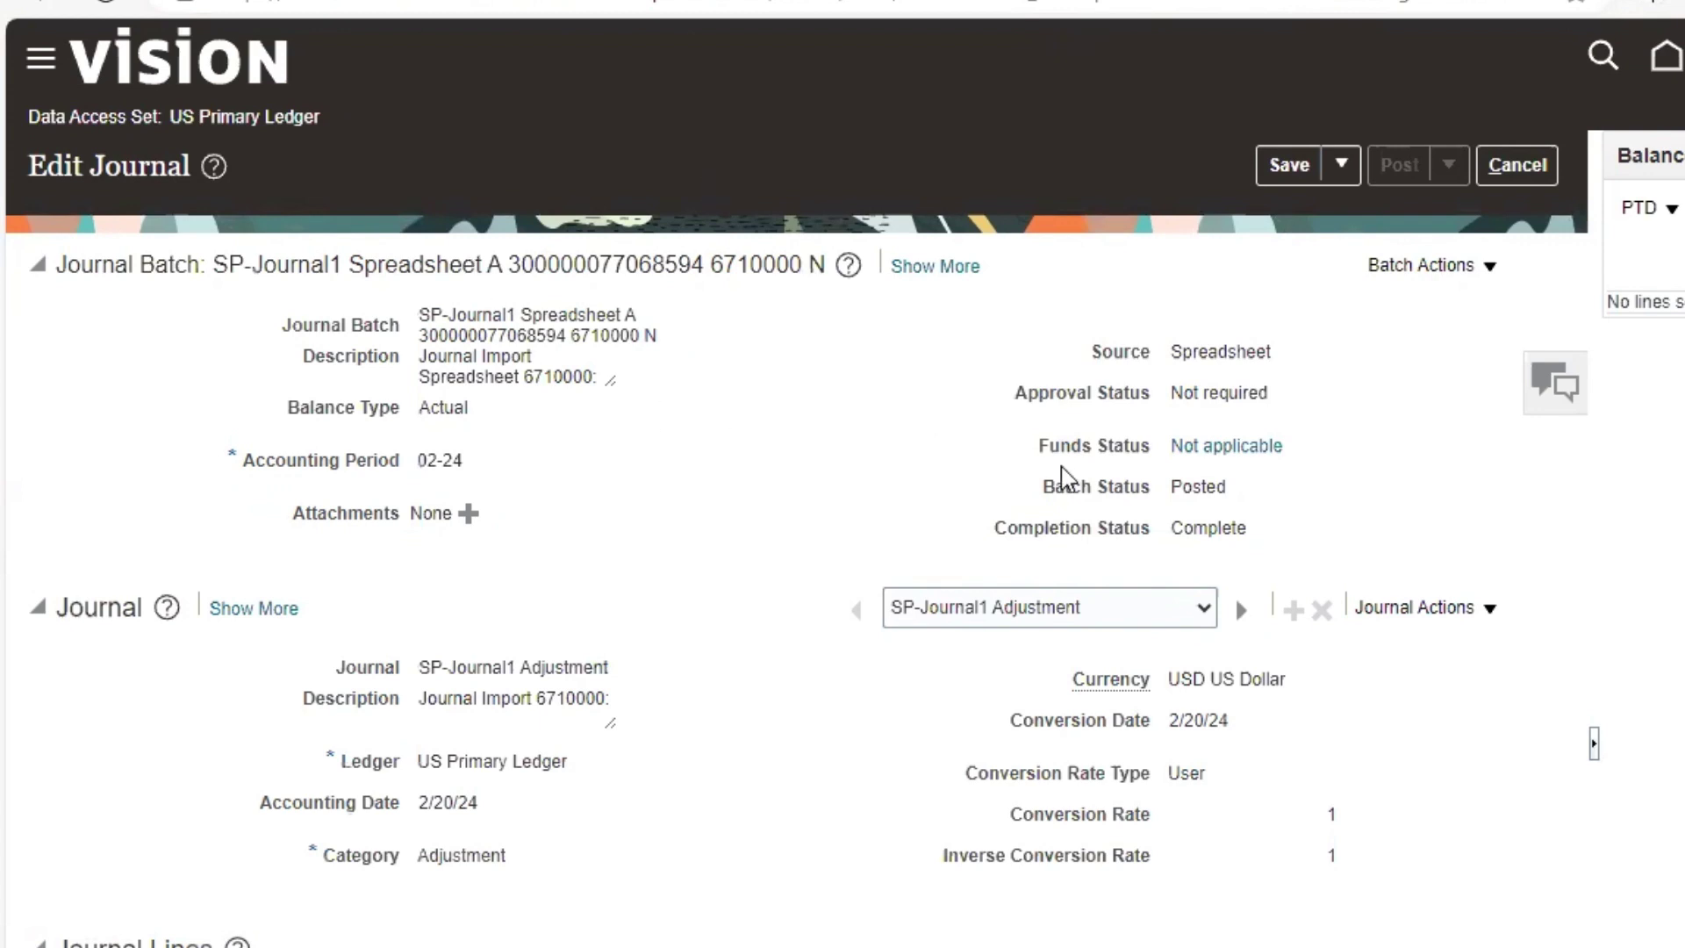
left_click_drag(1172, 487, 1246, 493)
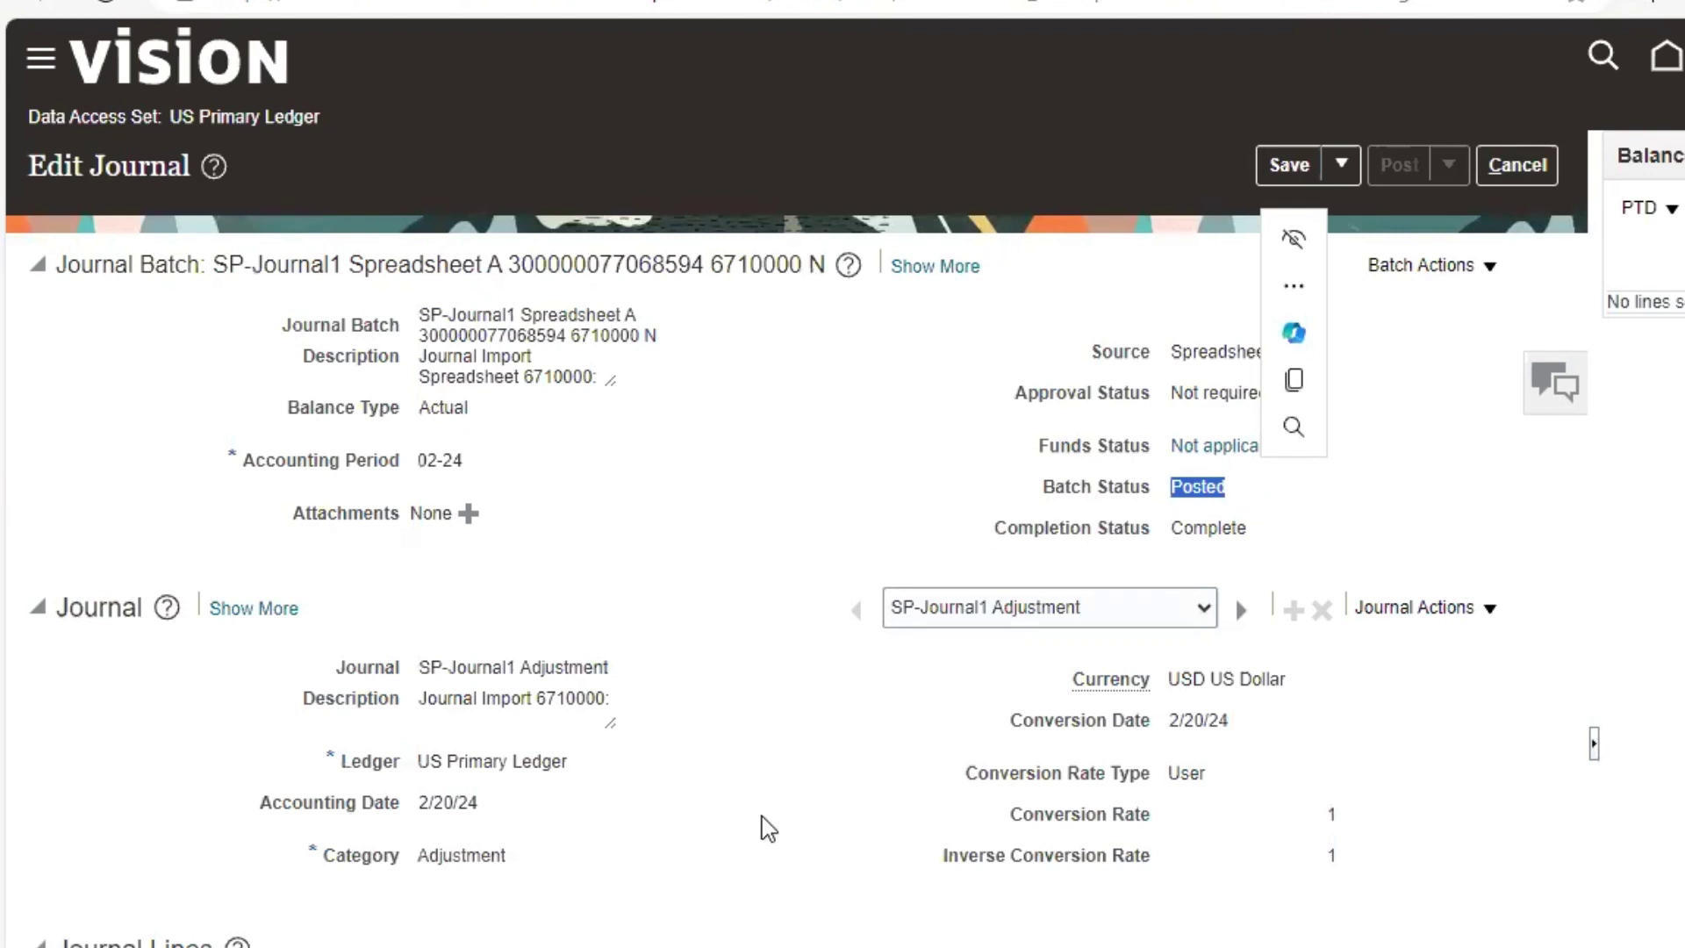
left_click(1148, 947)
- In the JournalEntry workbook, check the Status Viewer for errors on lines 60230 and 11200
left_click(1255, 935)
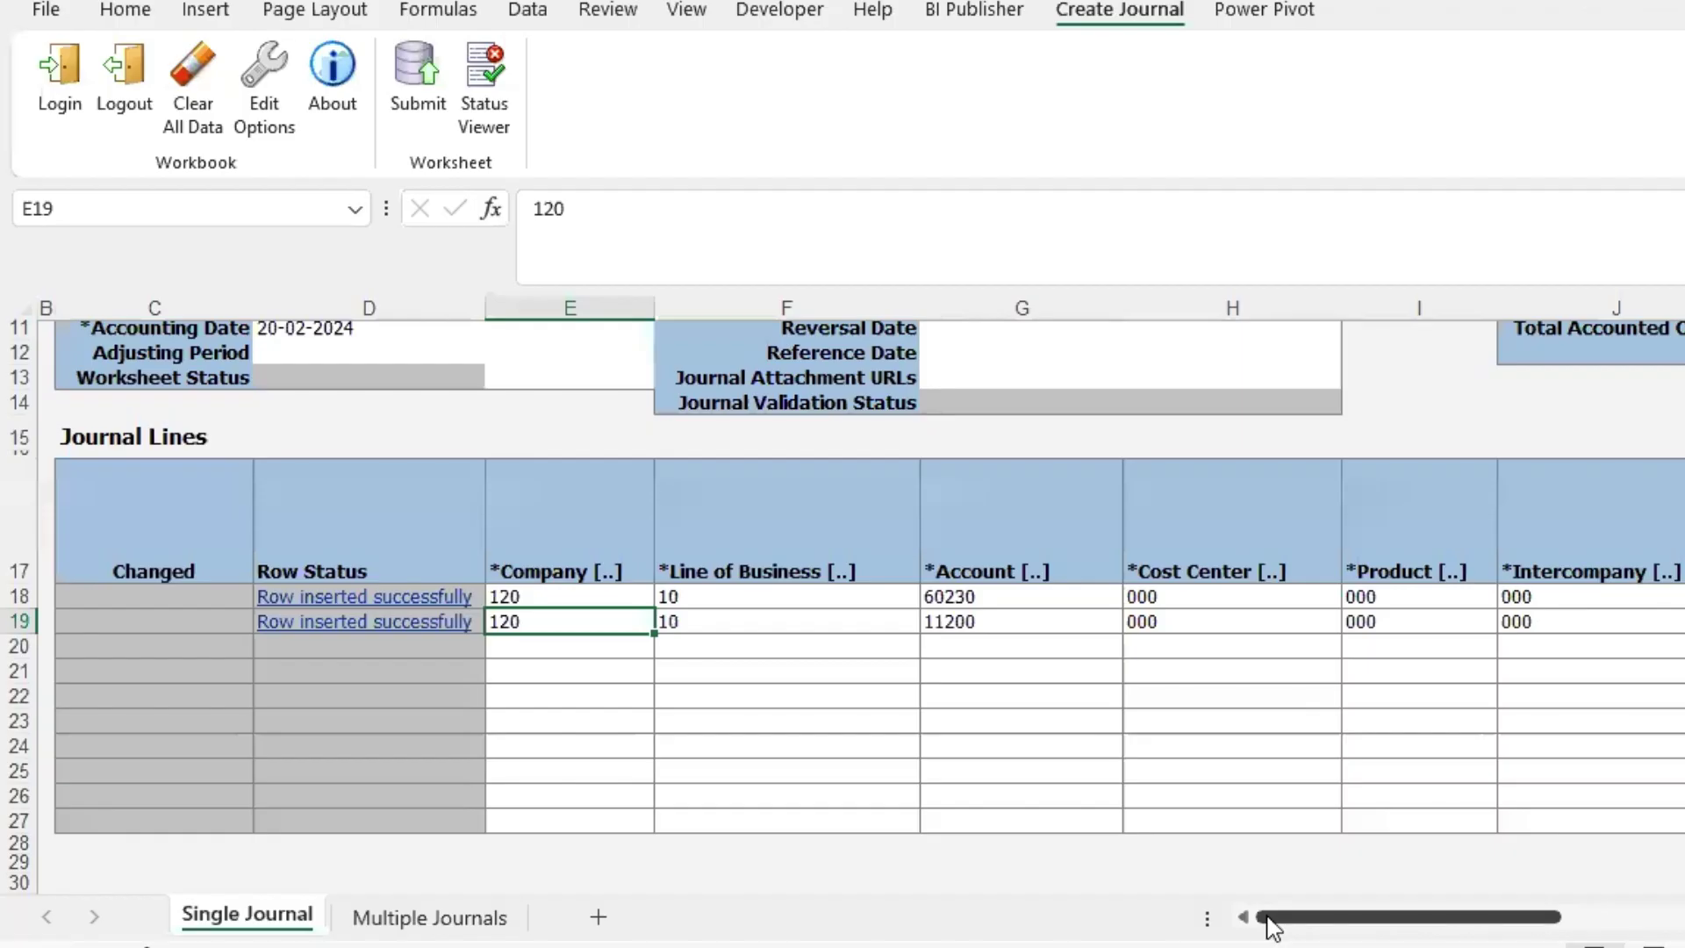
left_click(756, 624)
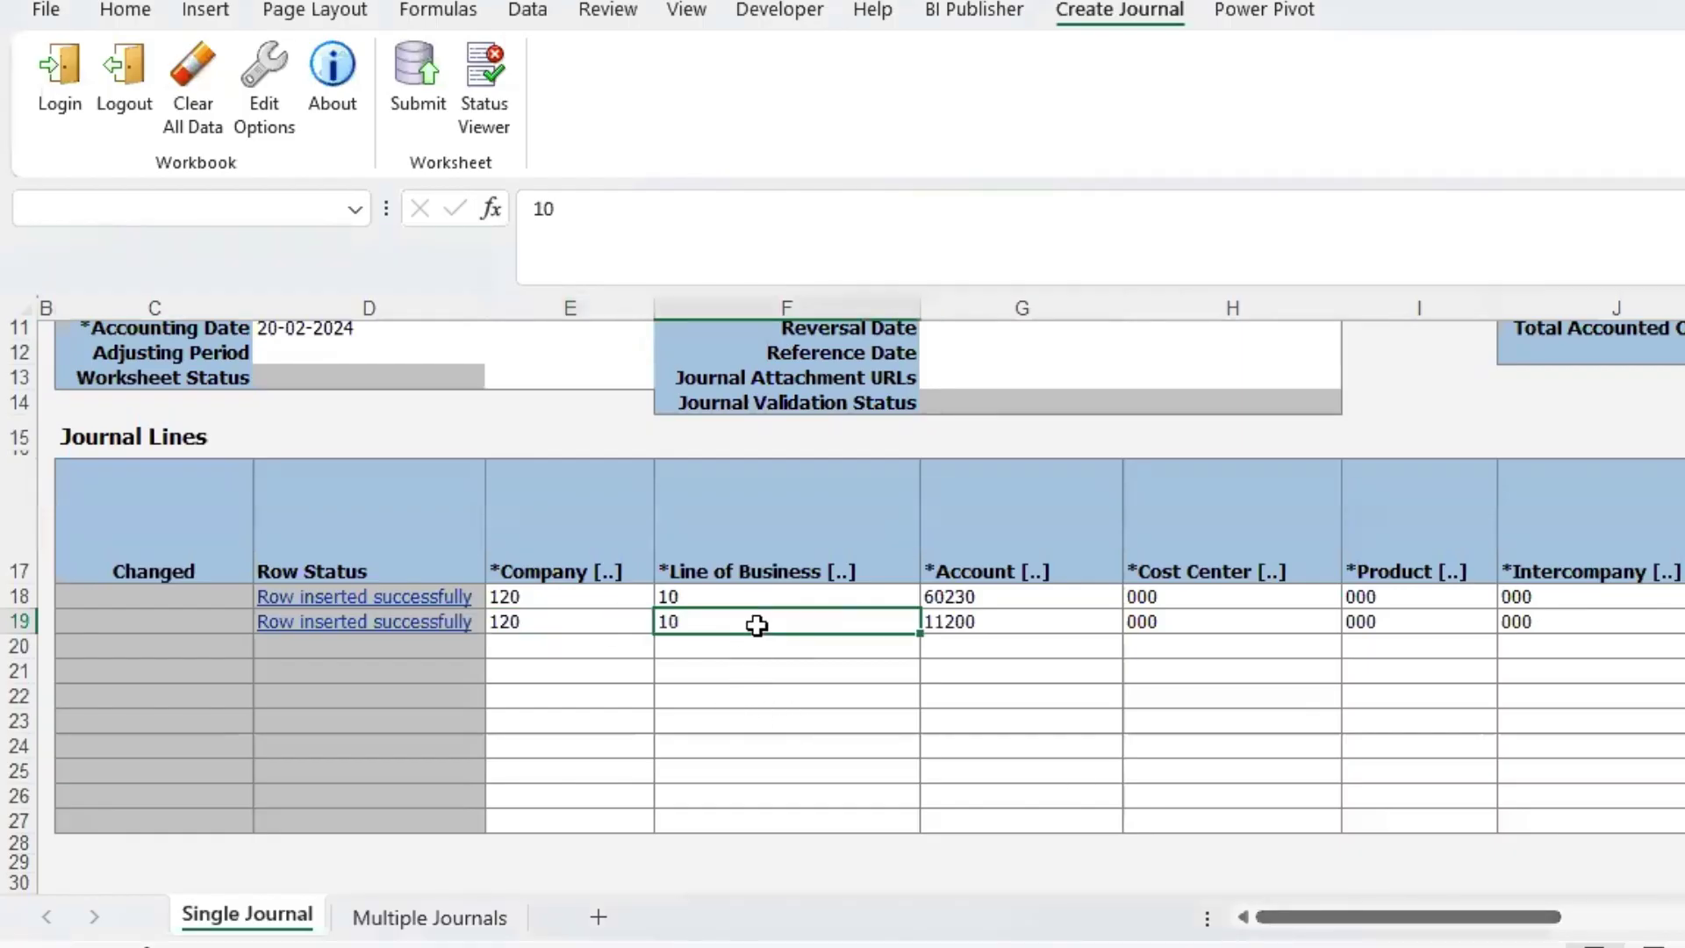
left_click(467, 88)
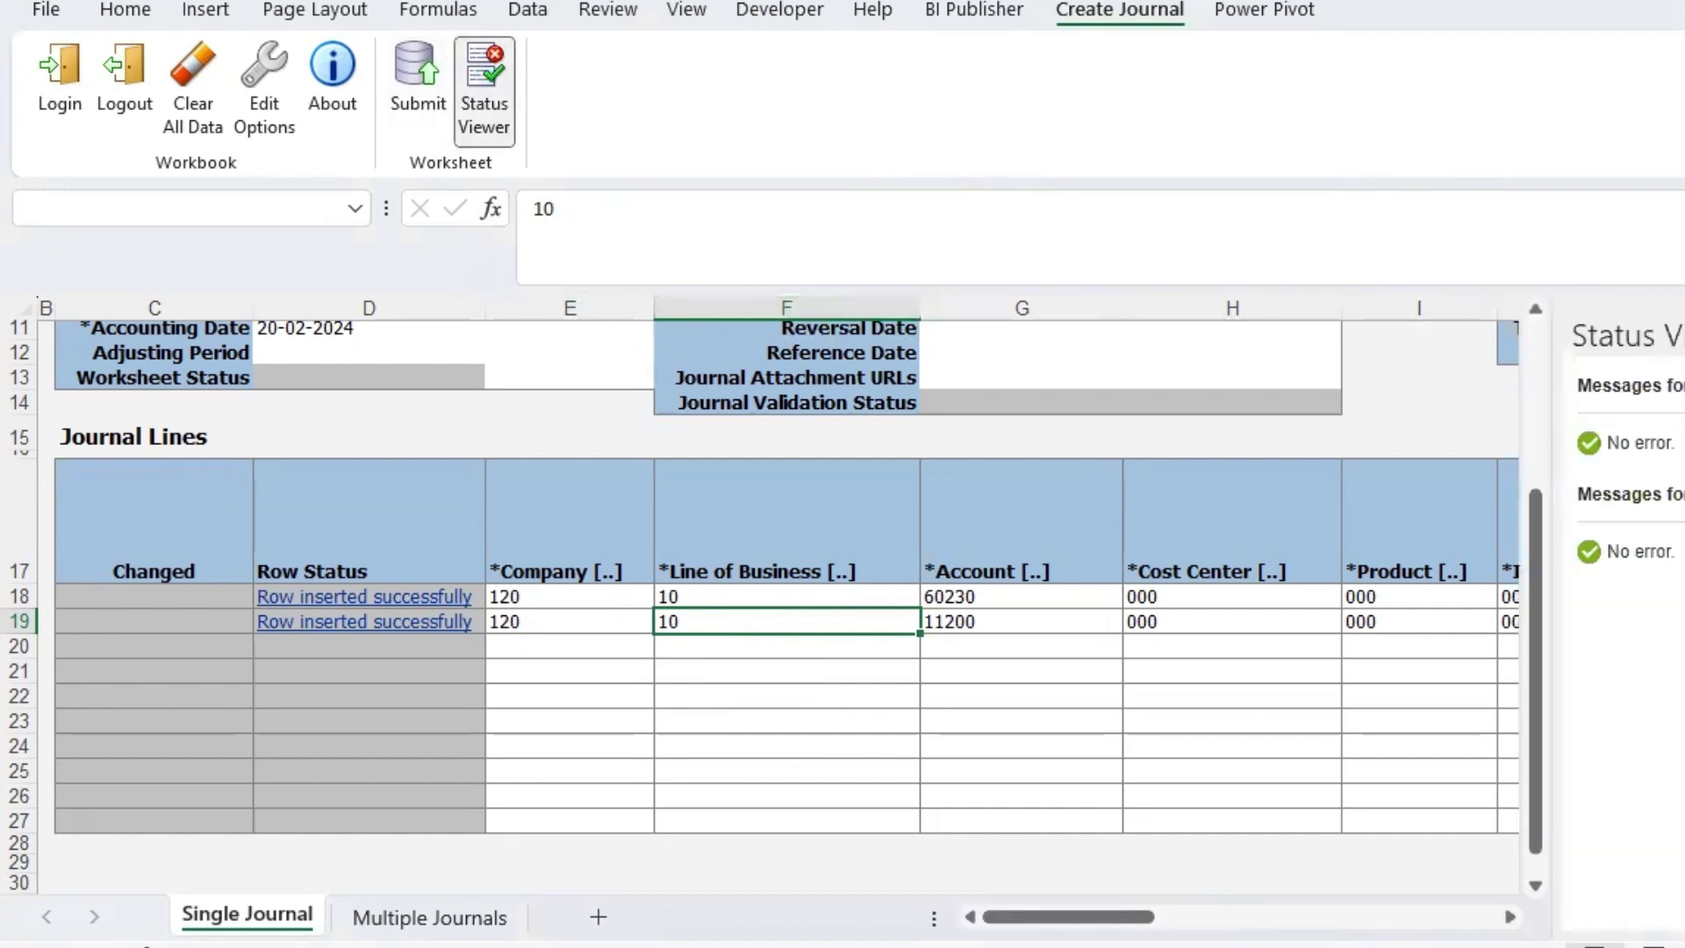
left_click(979, 625)
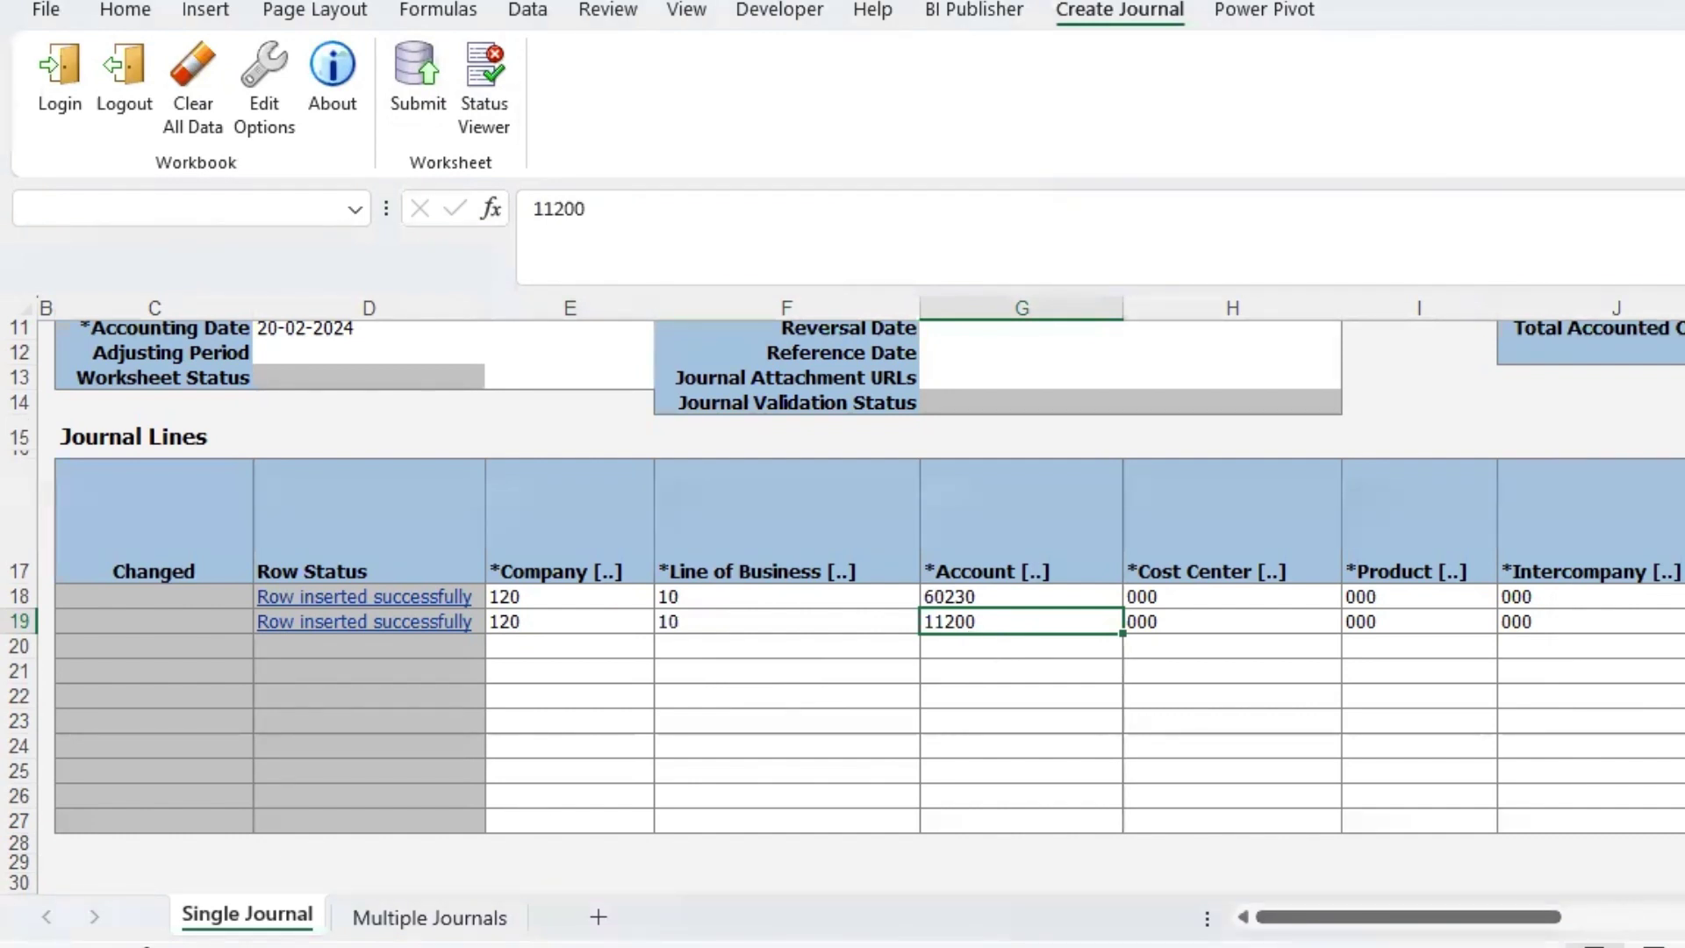
mouse_move(1146, 946)
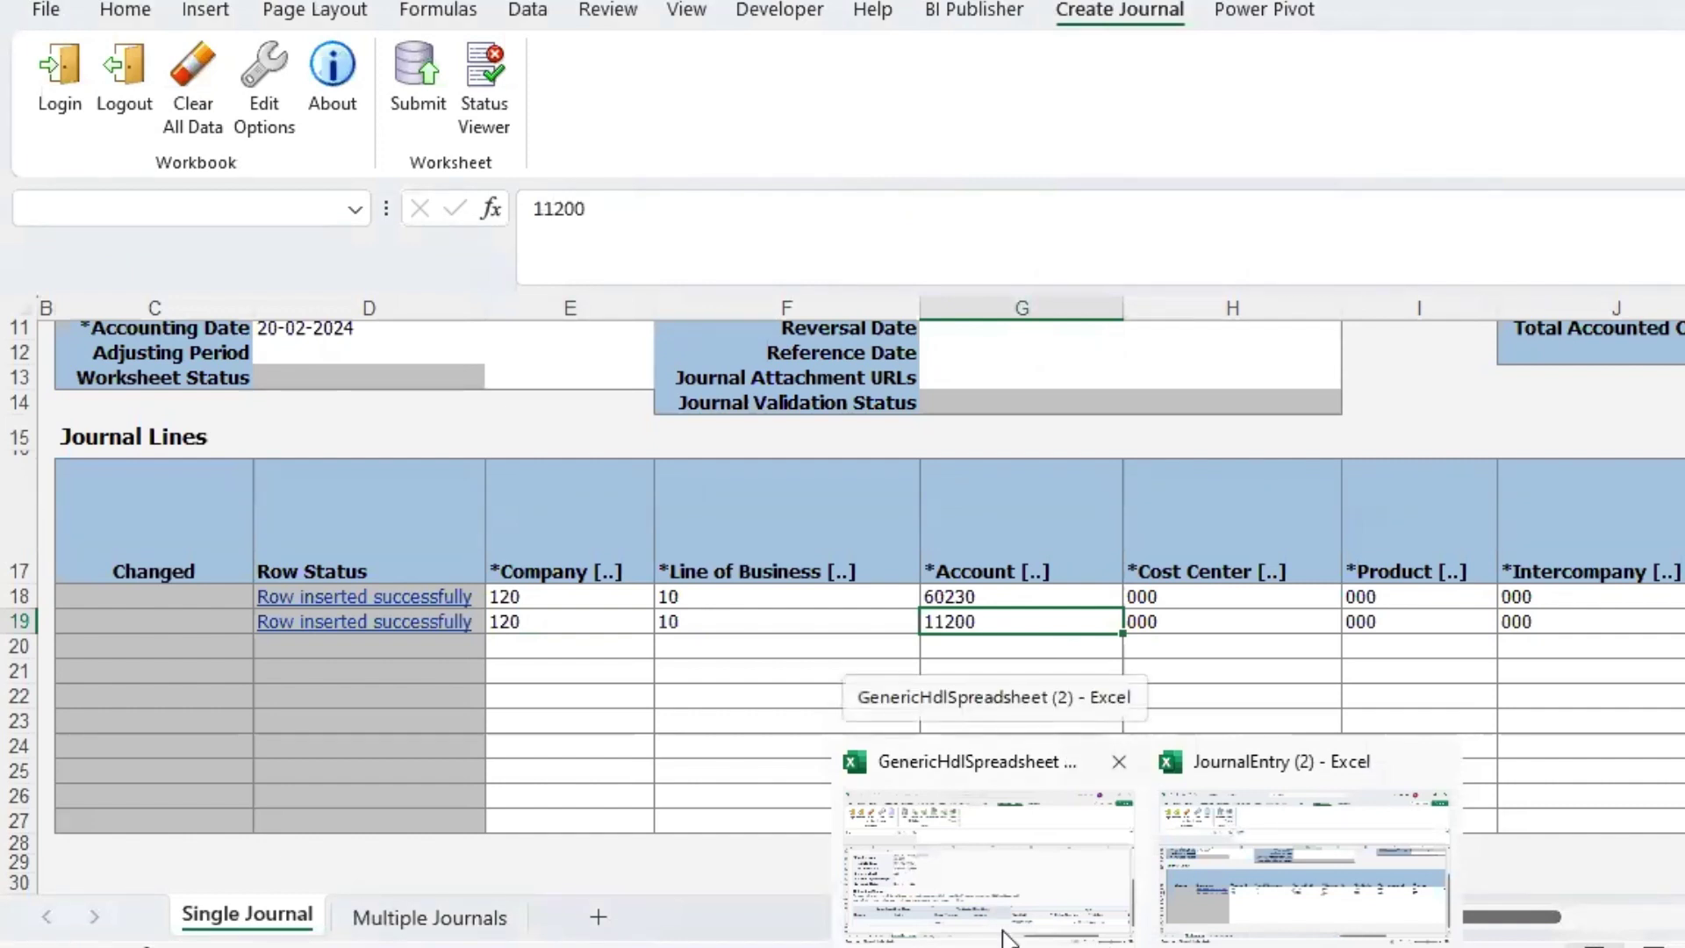
- Cancel the SP-Journal1 journal without changes, then return to the JournalEntry (2) workbook
left_click(474, 943)
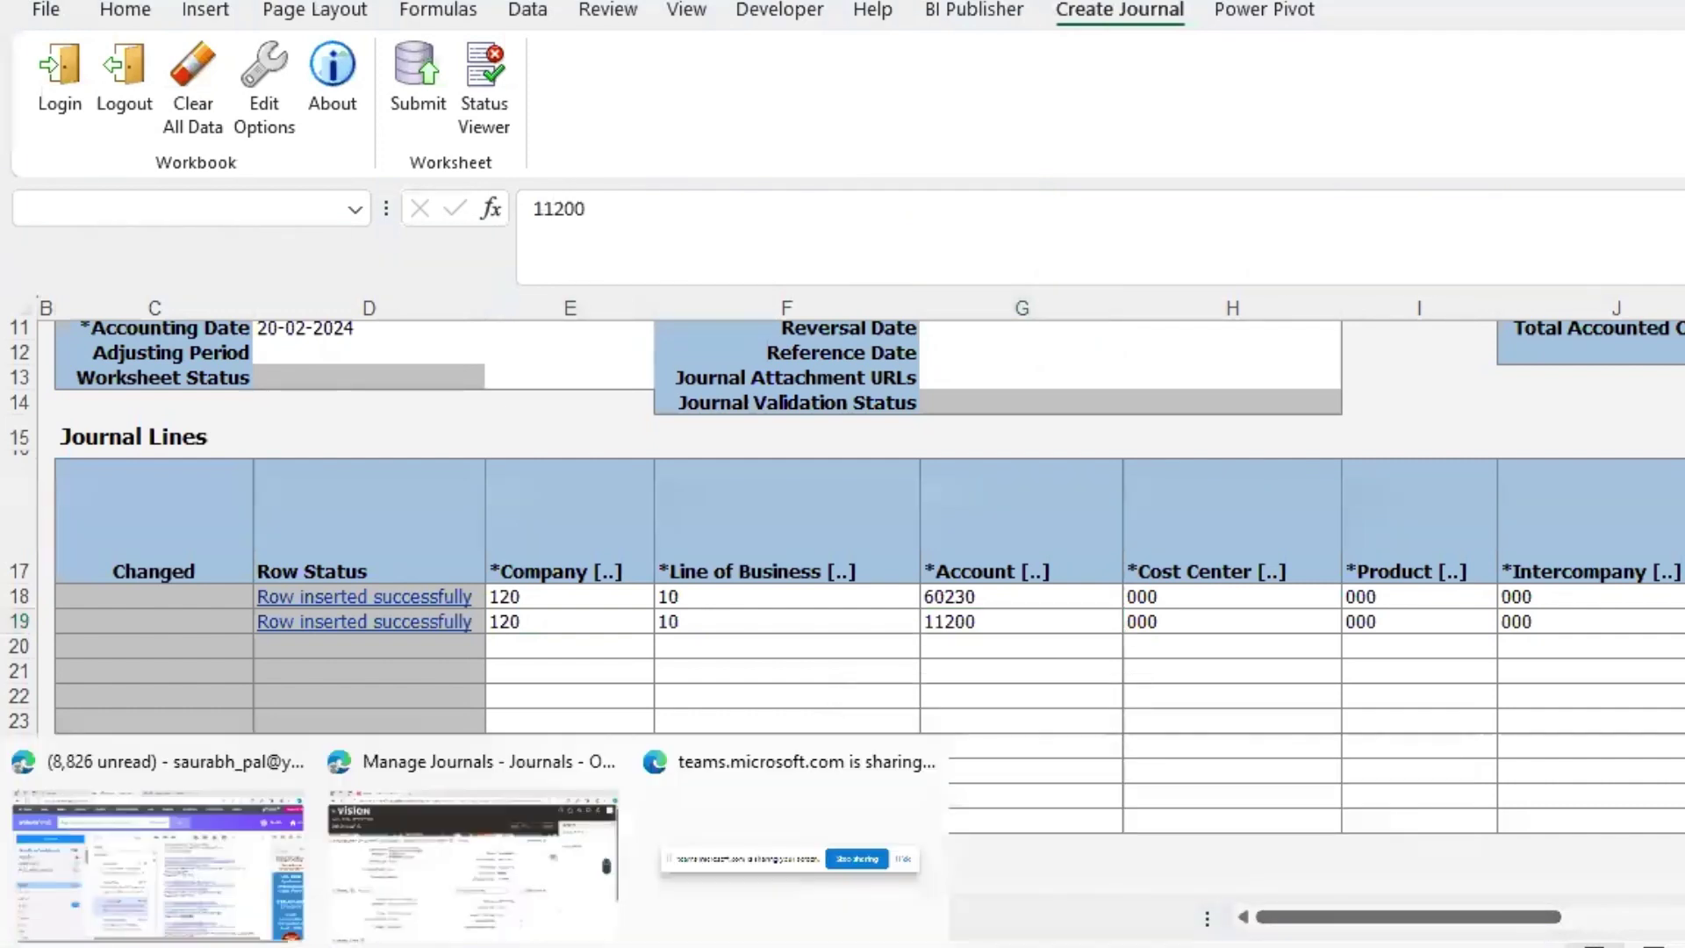
left_click(506, 858)
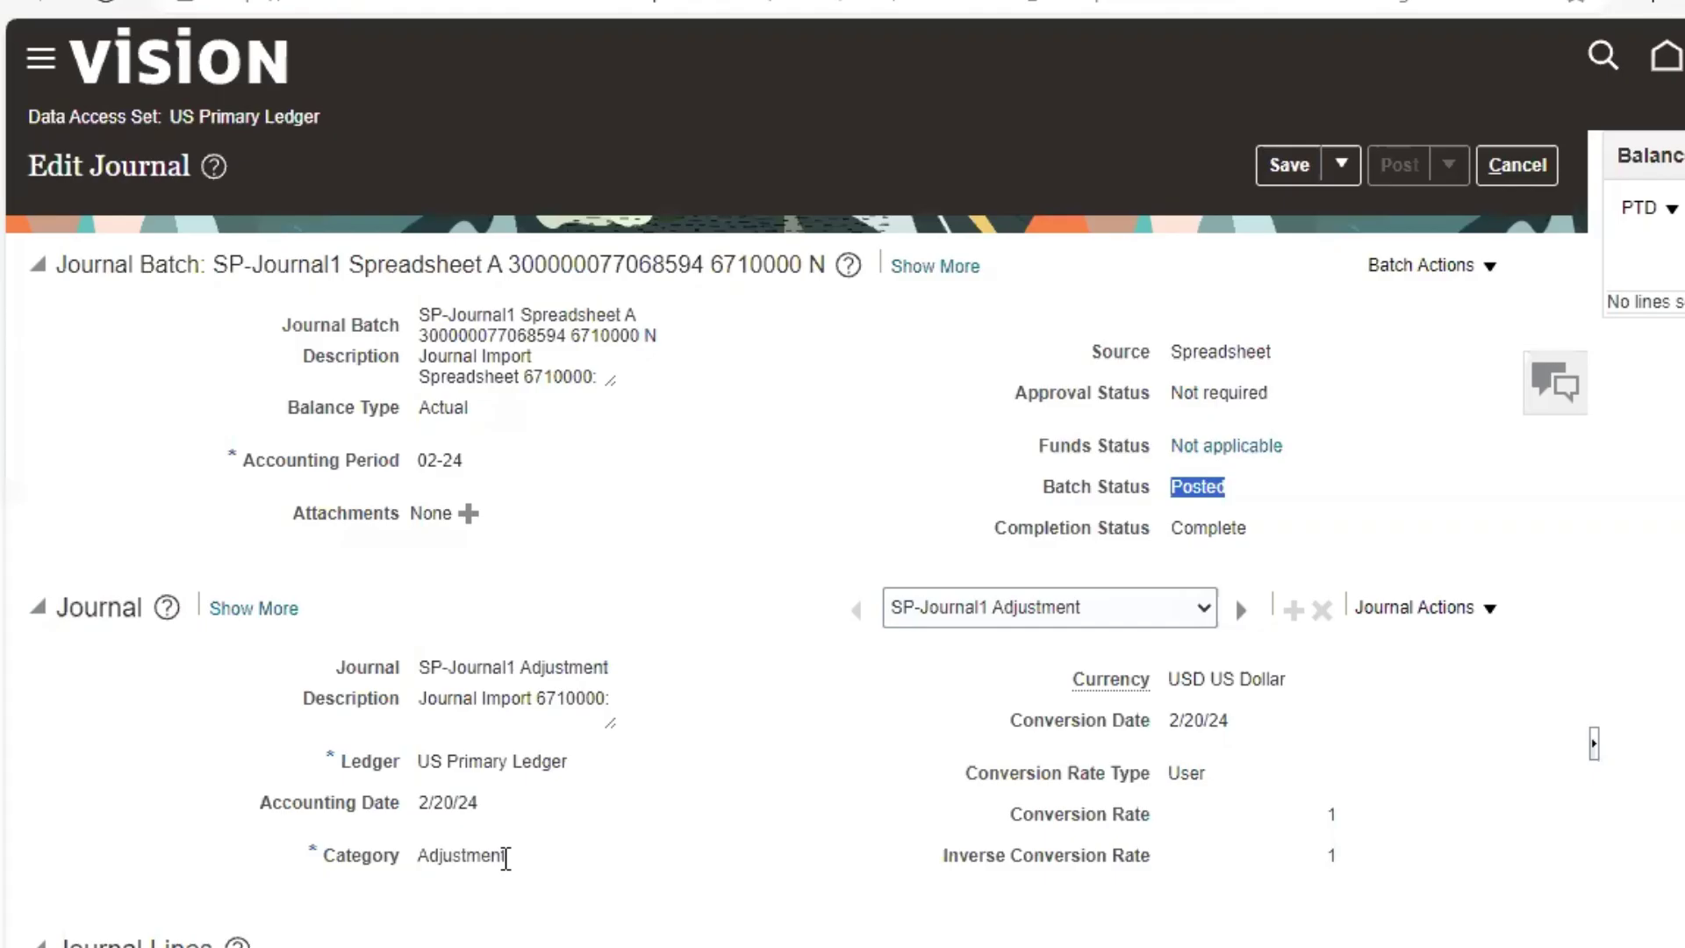
left_click(1527, 164)
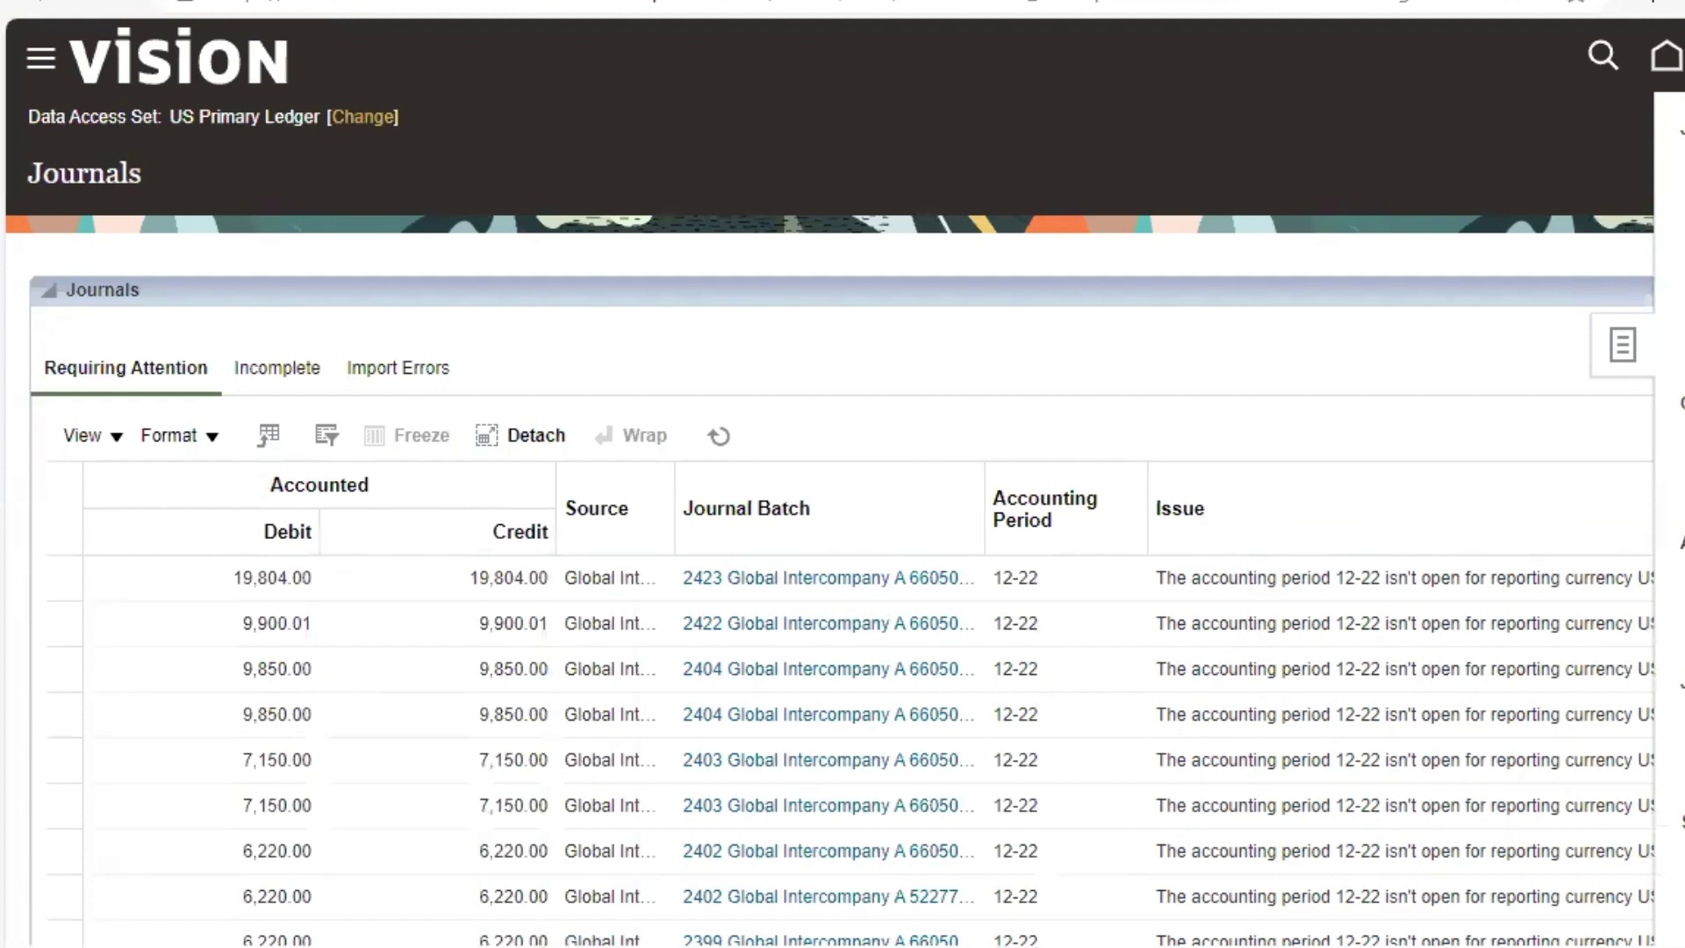
left_click(1577, 3)
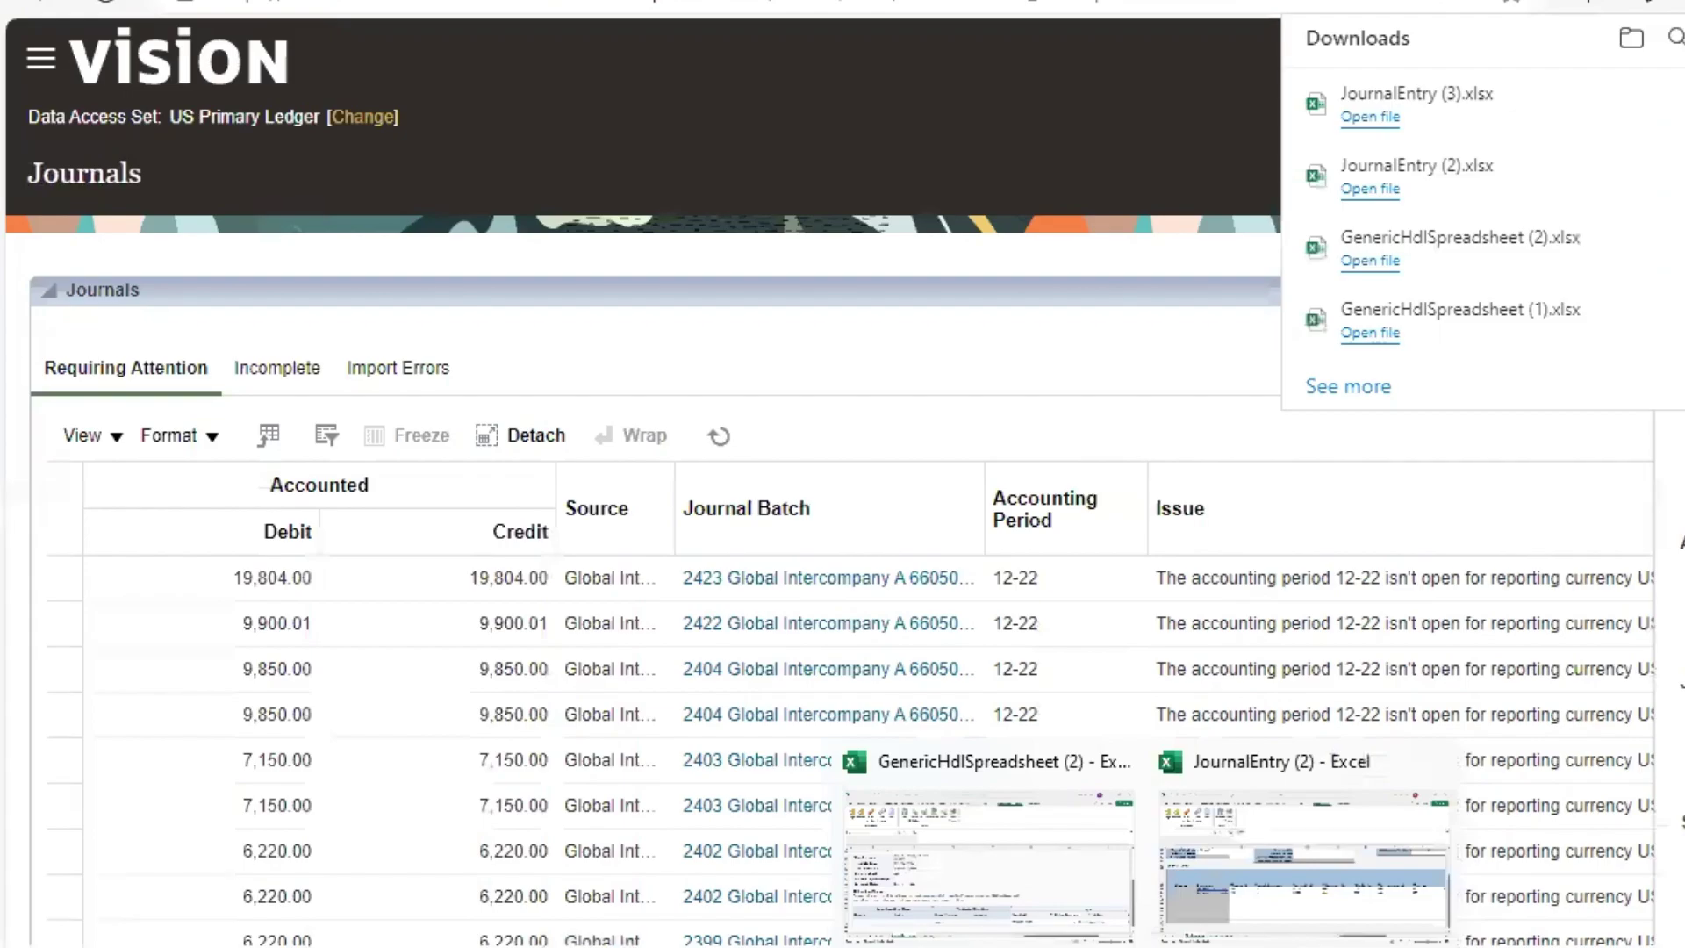
left_click(1246, 908)
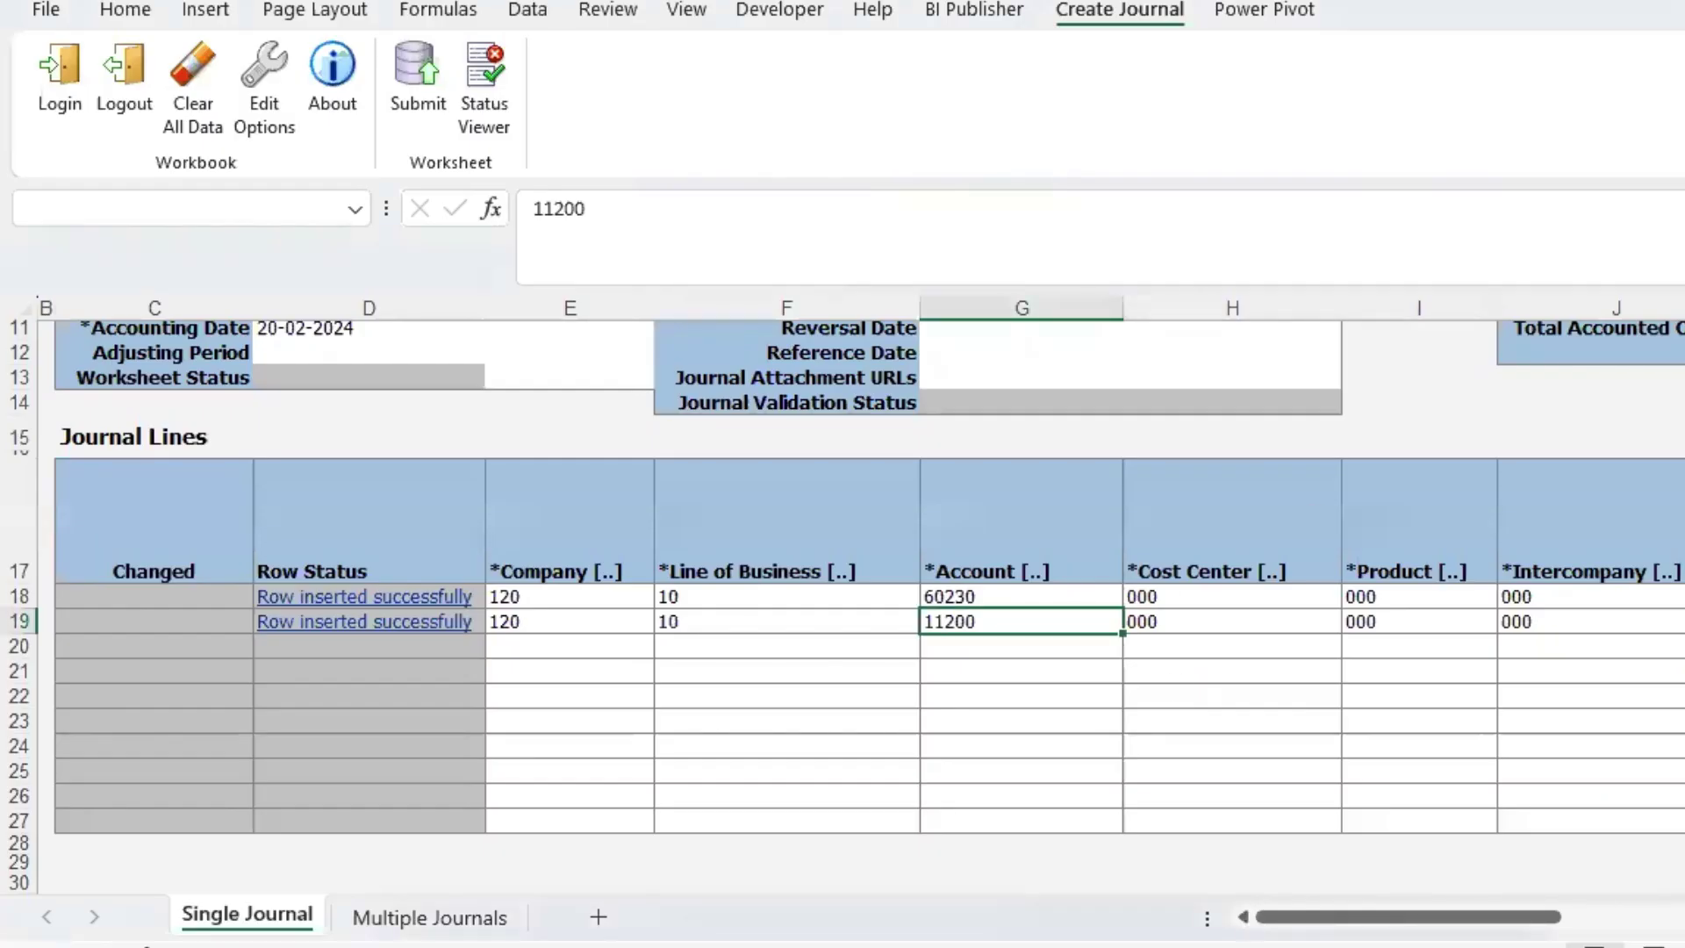
scroll(1364, 603, "up", 3)
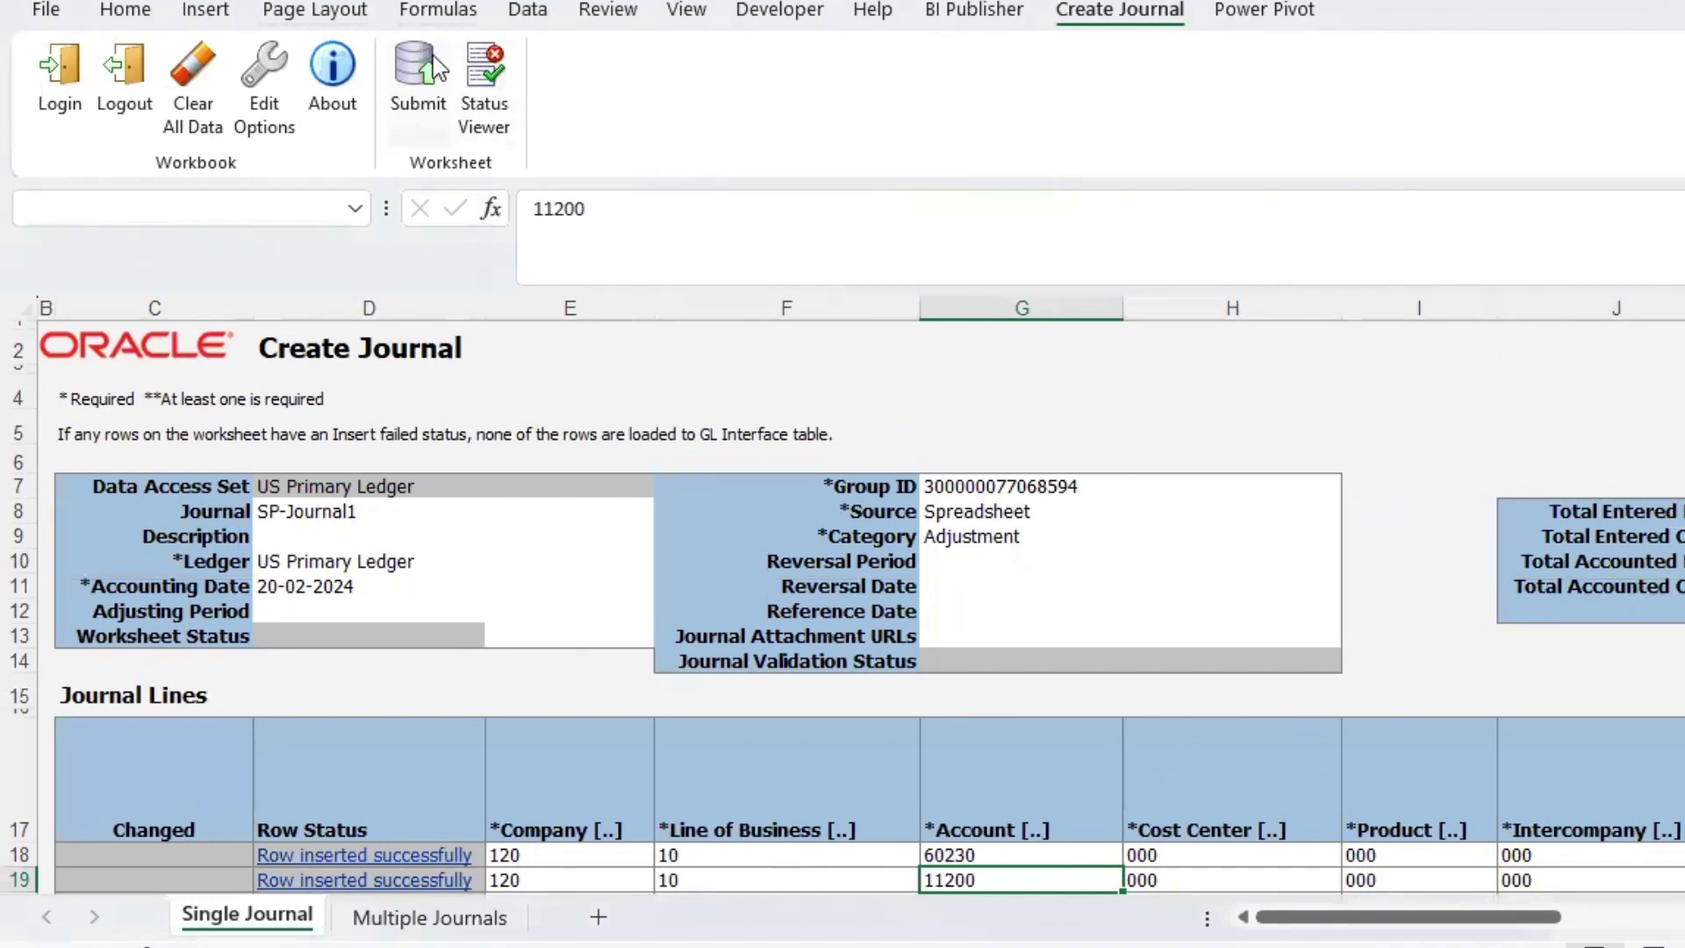
left_click(414, 75)
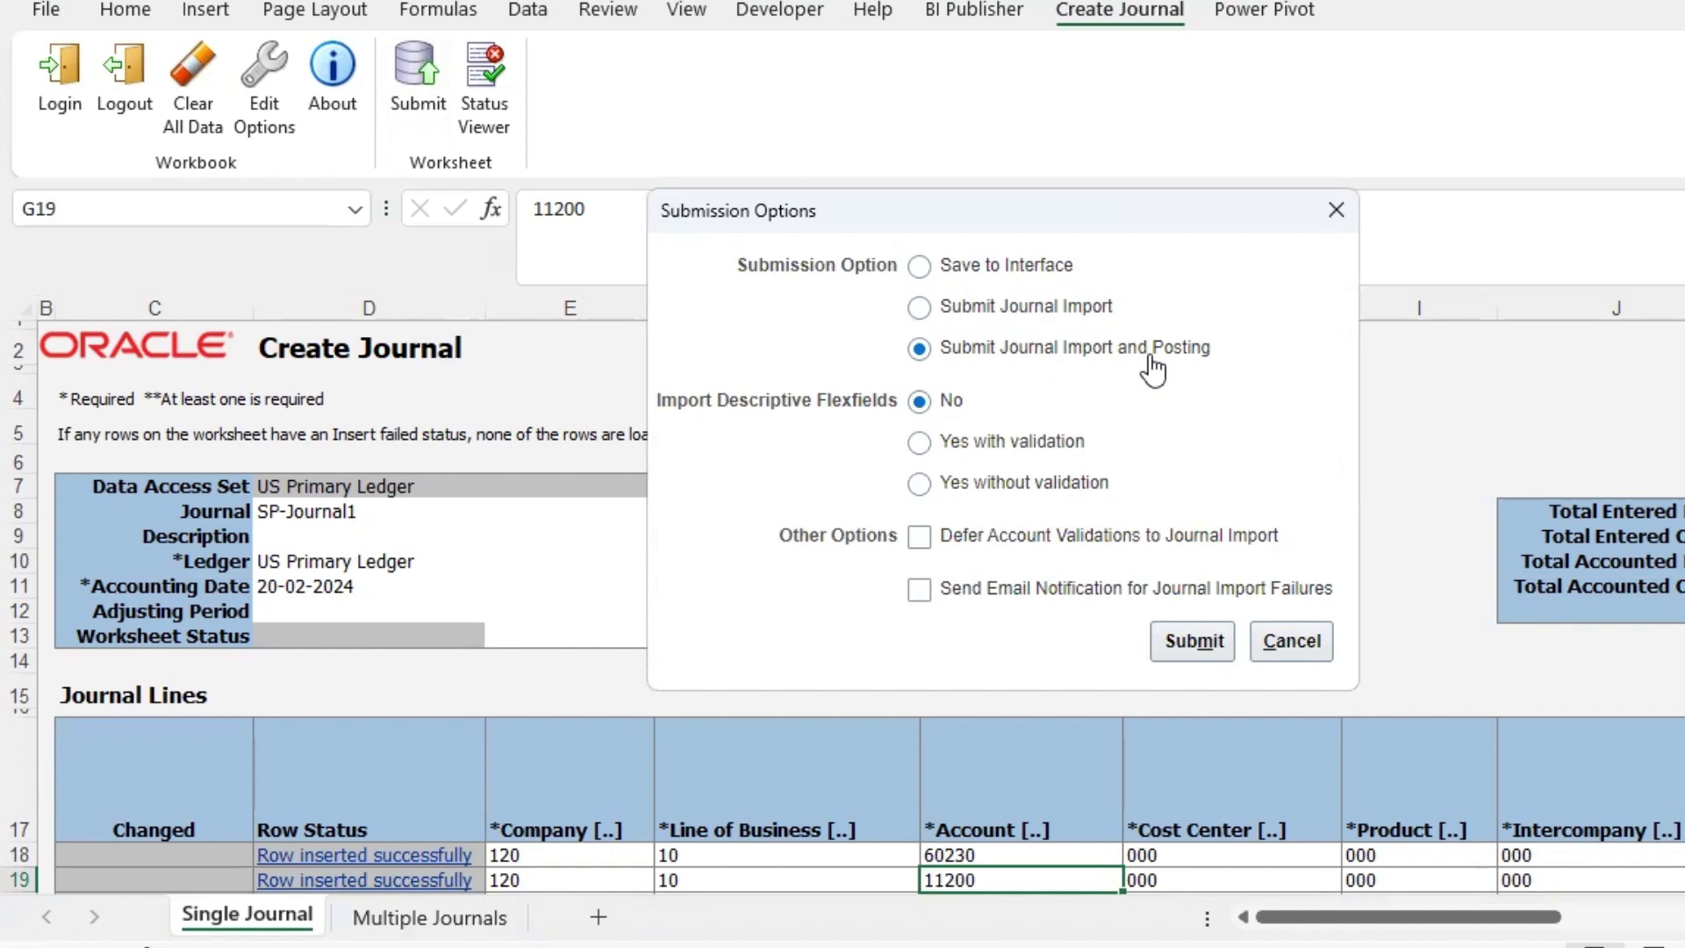
left_click(1289, 641)
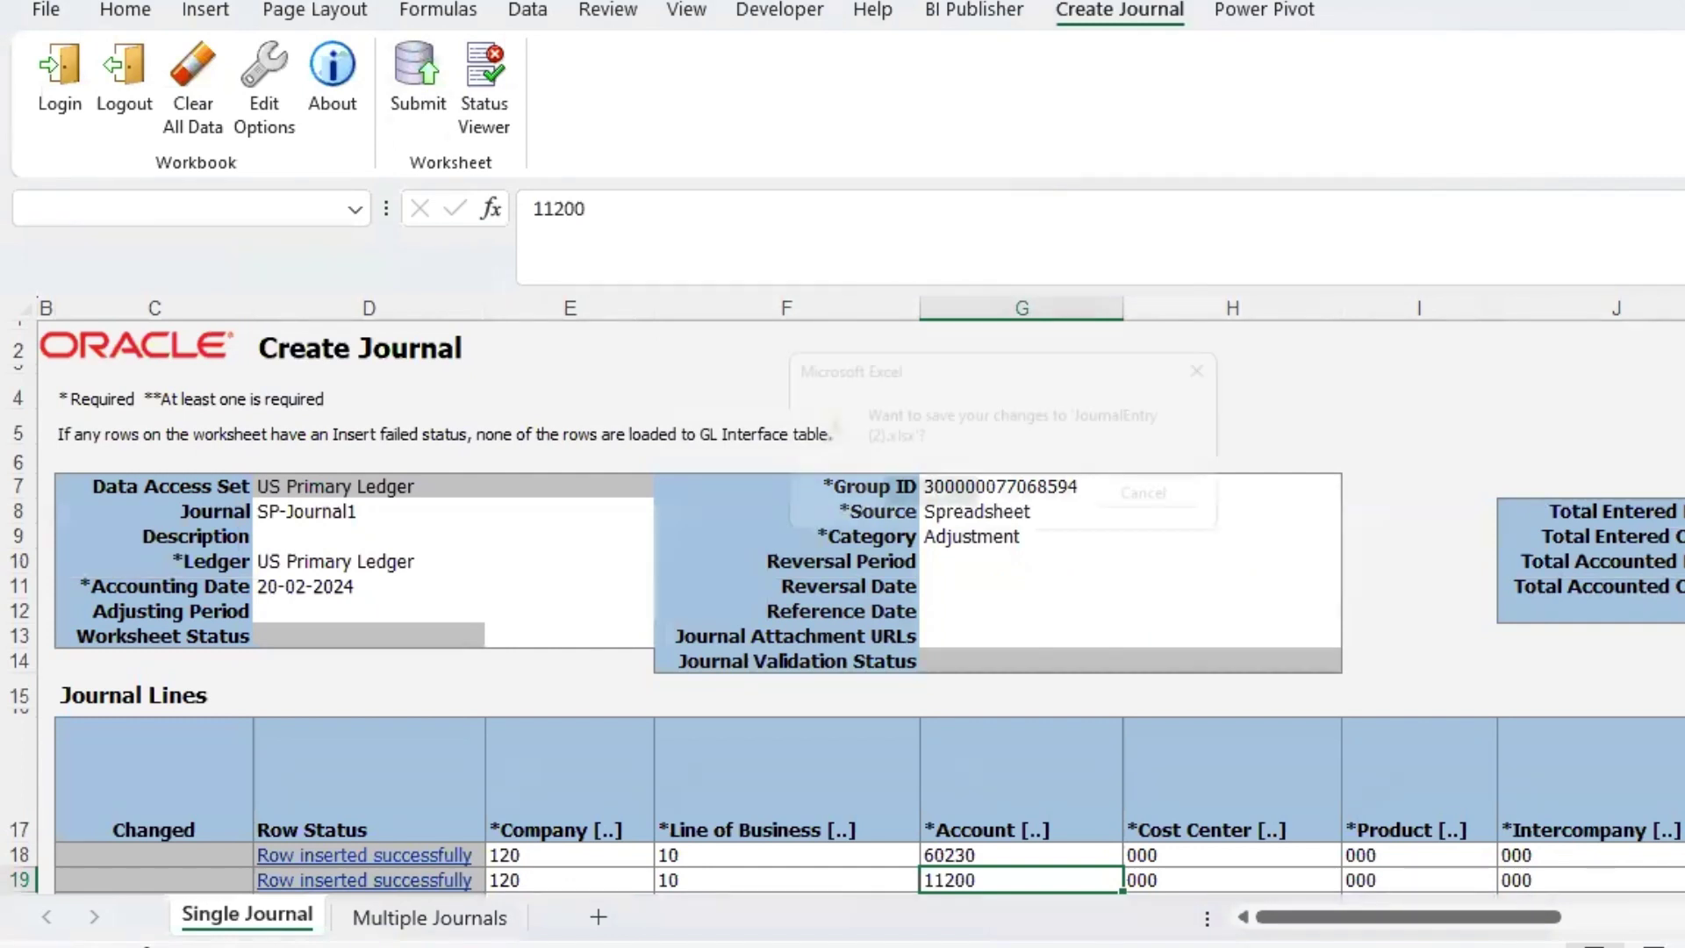
key("ctrl+w")
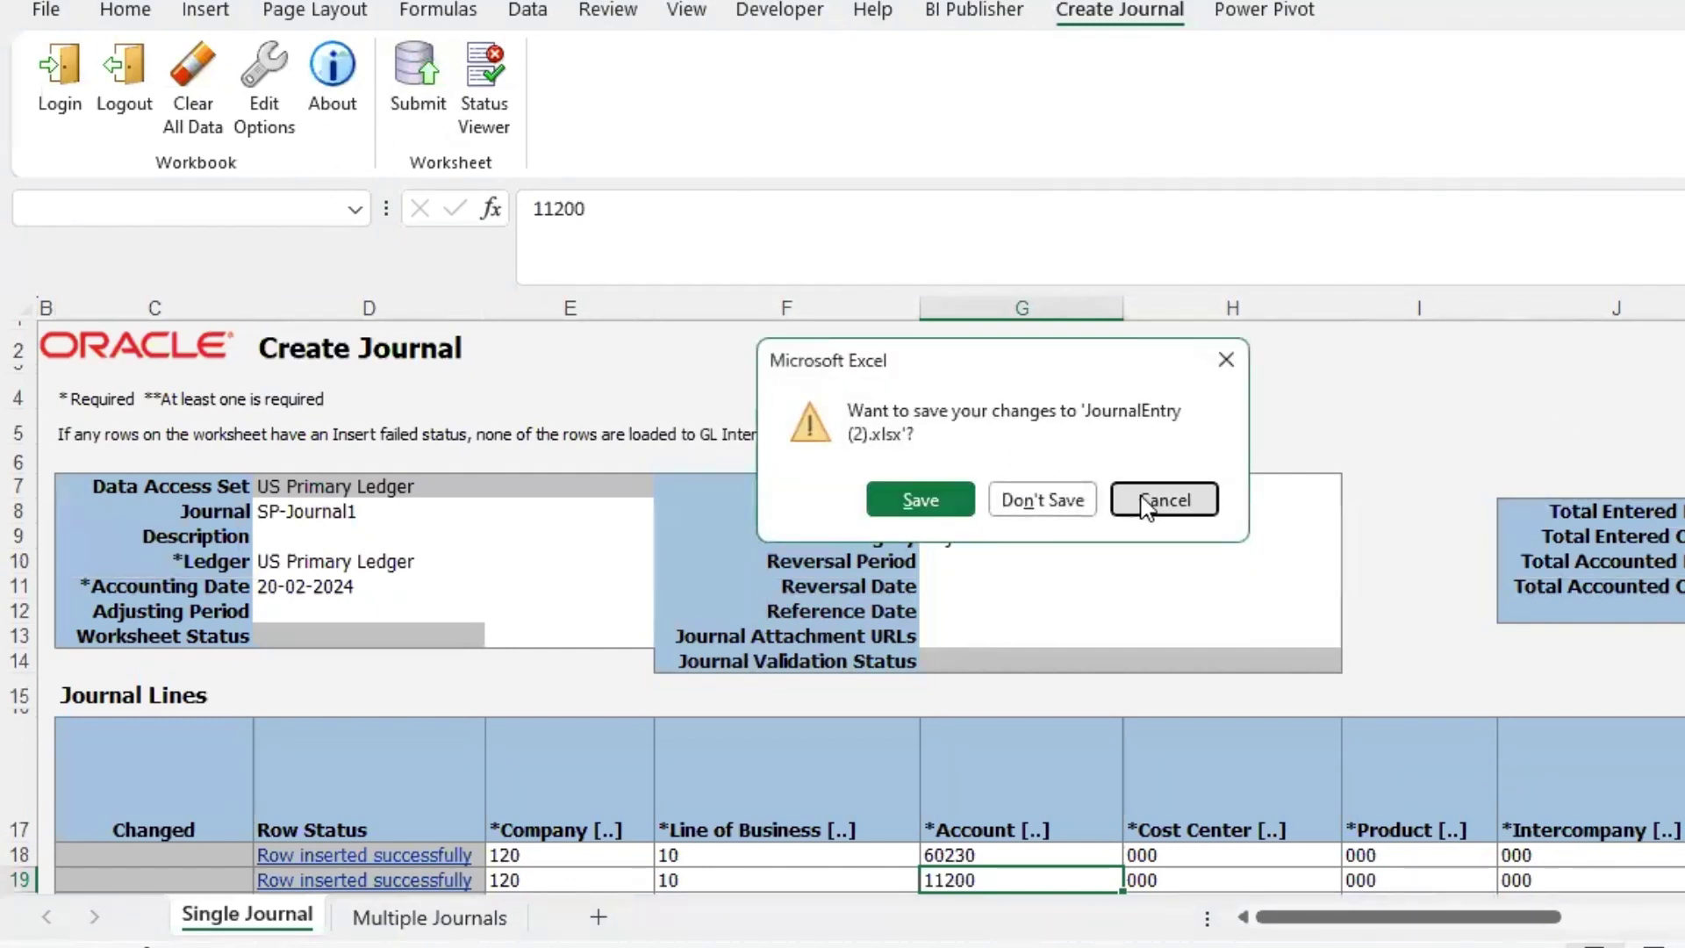
left_click(1141, 500)
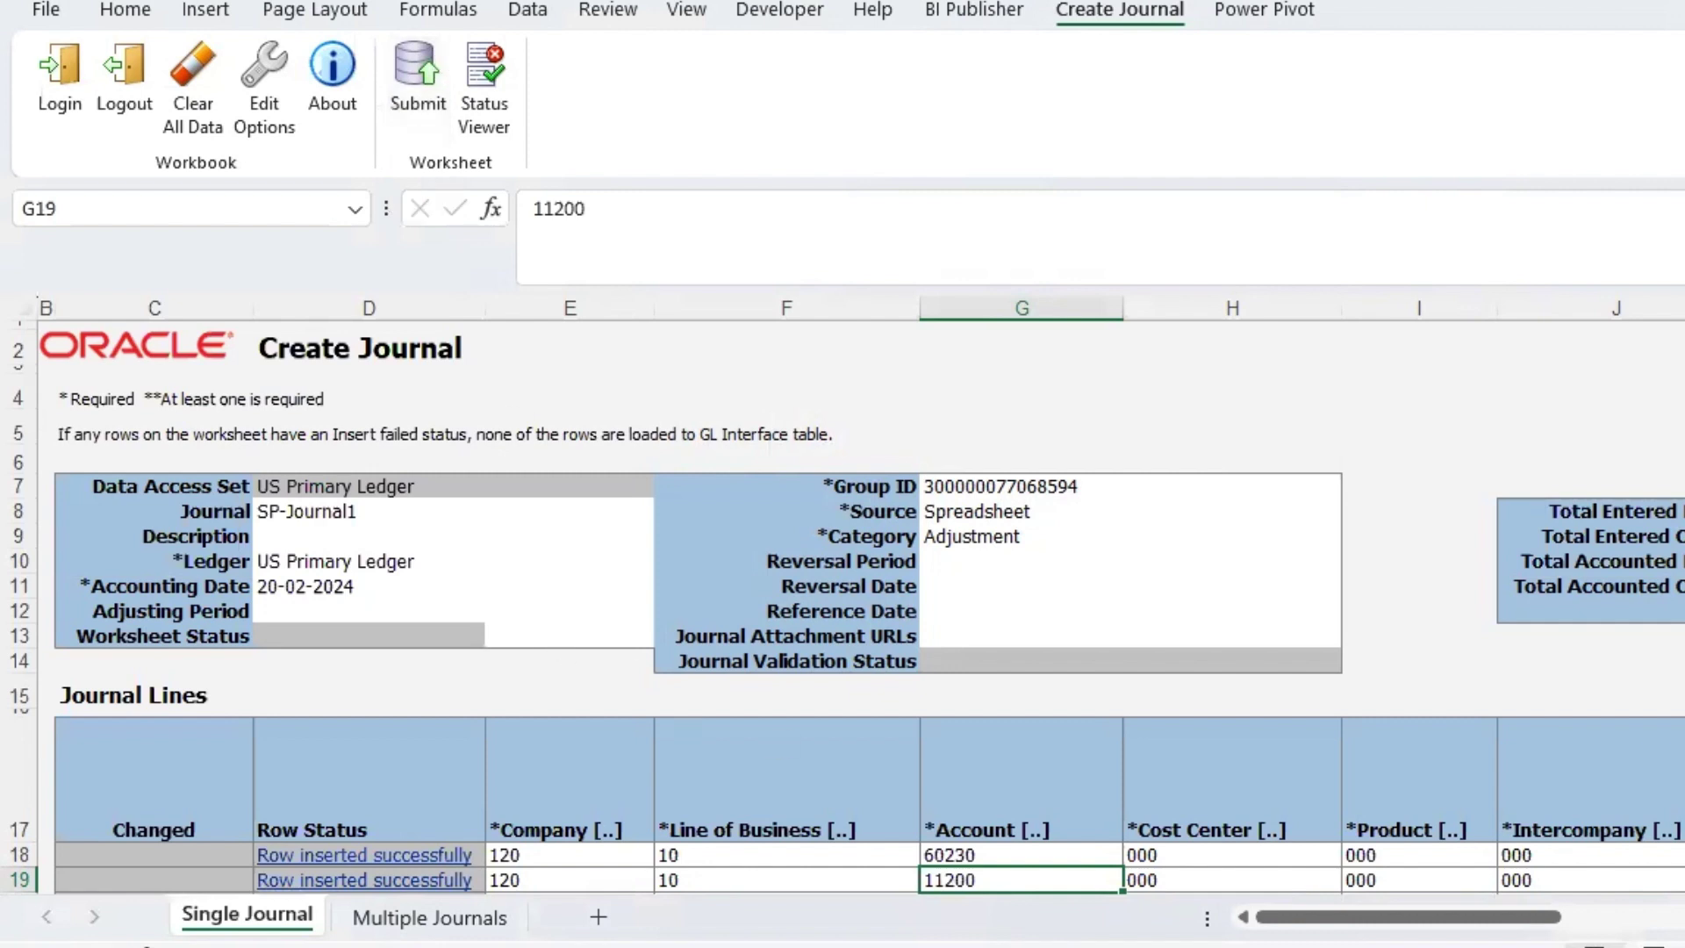
mouse_move(822, 944)
mouse_move(1146, 945)
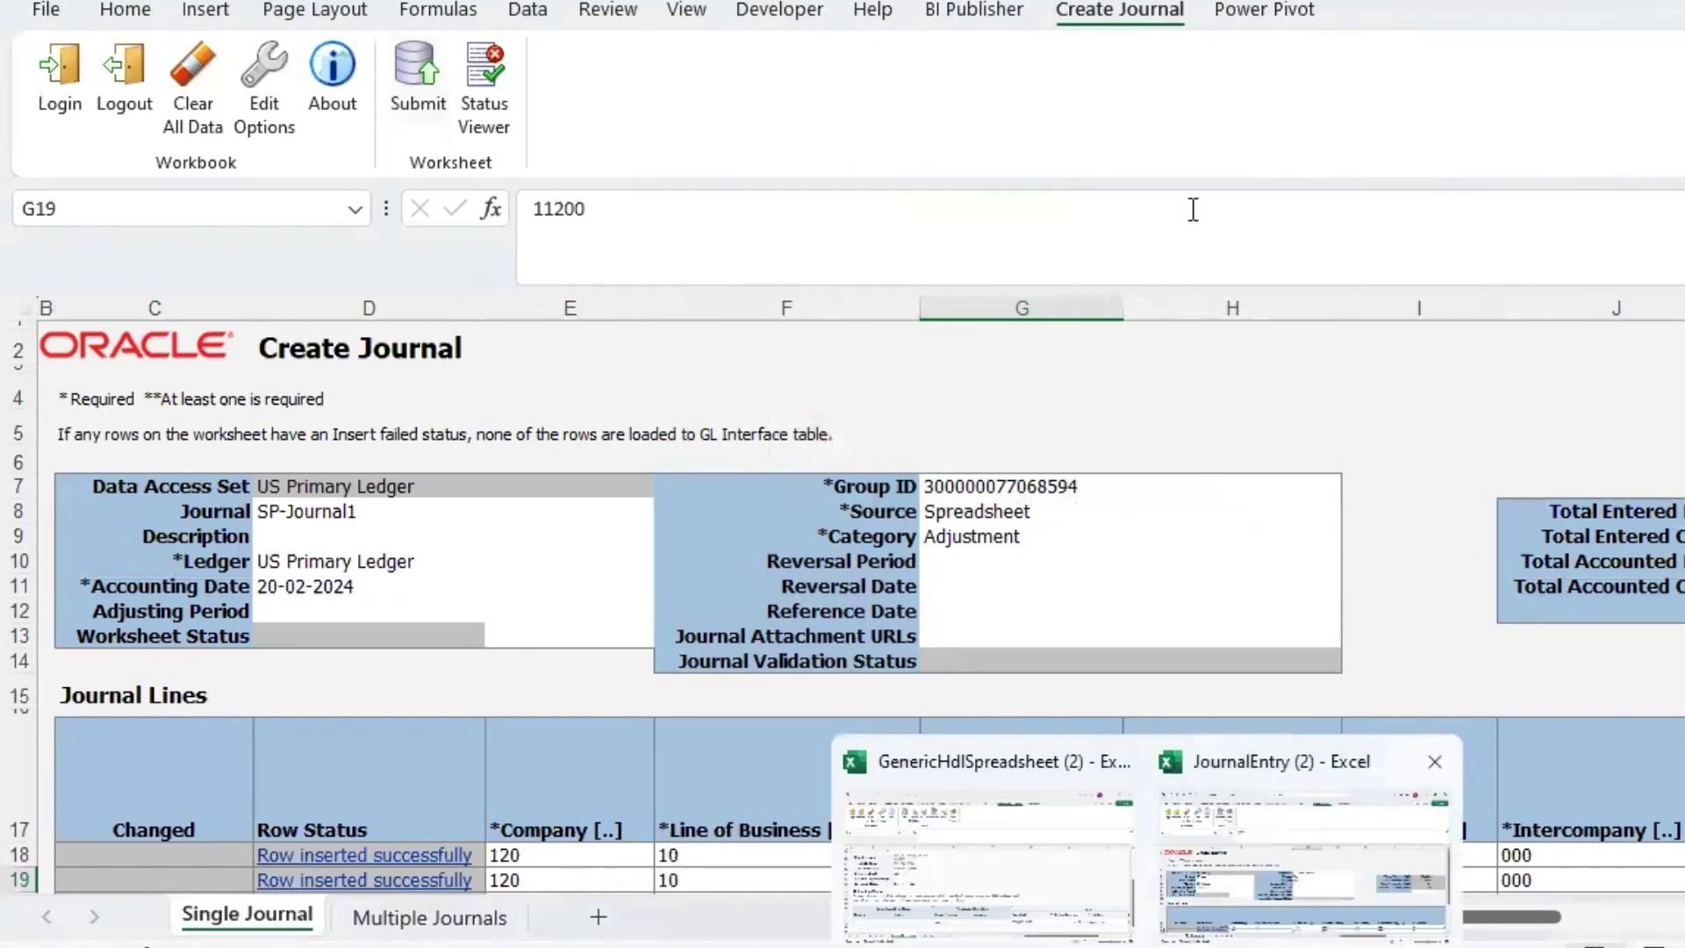
left_click(1228, 419)
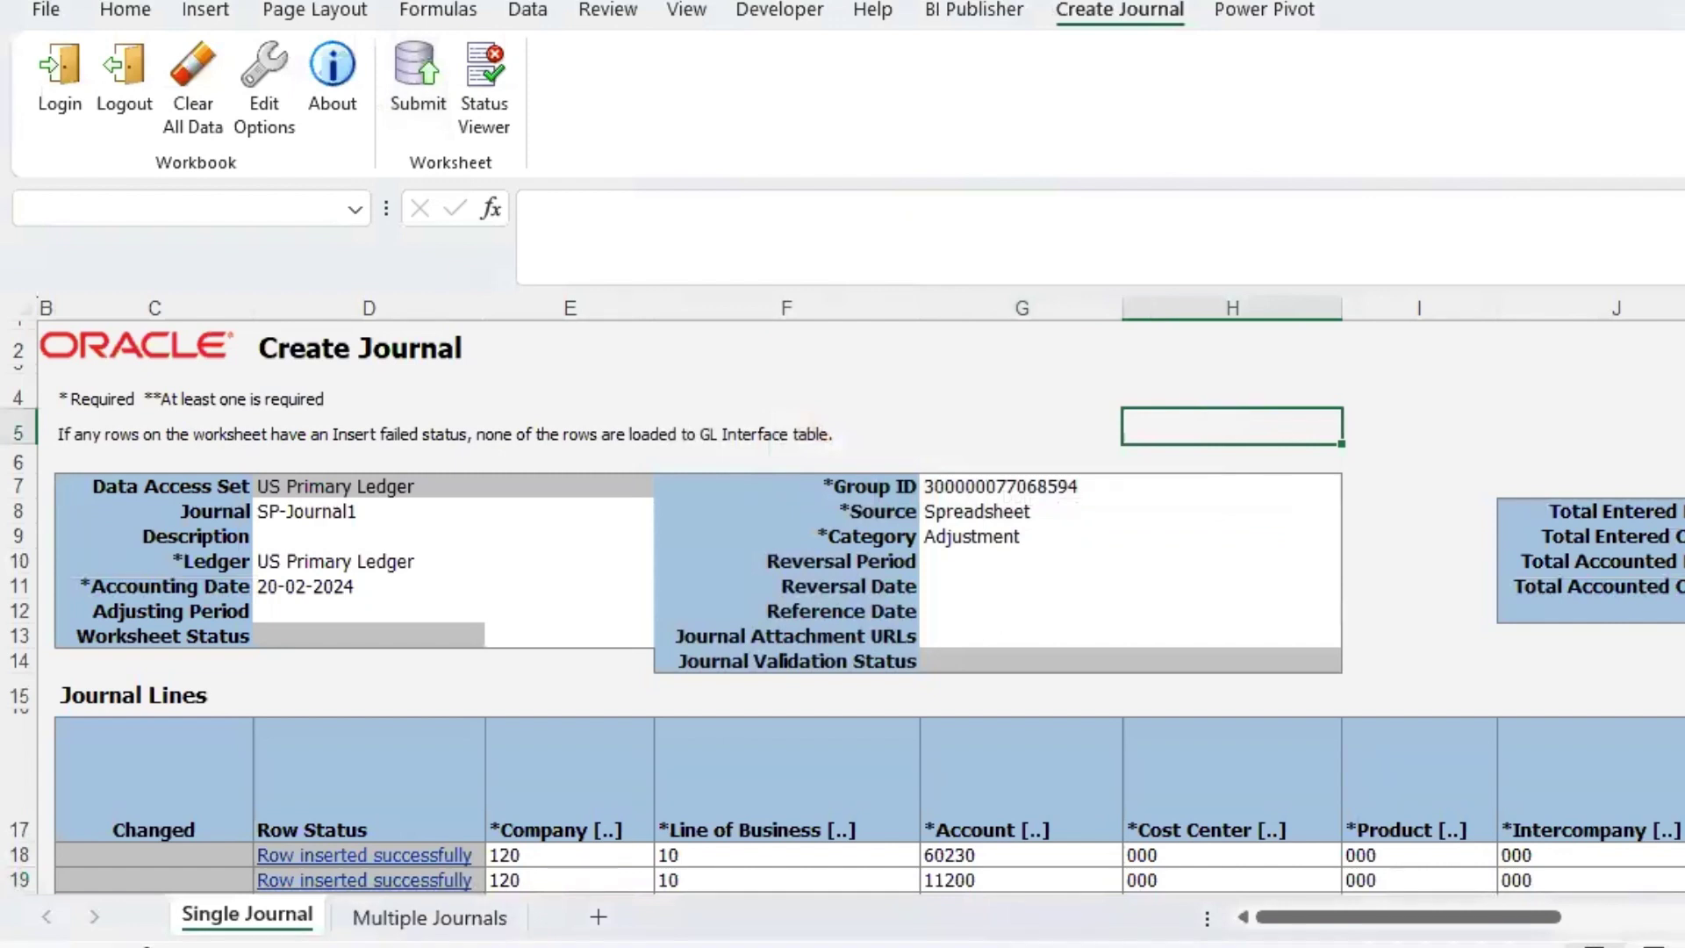
mouse_move(513, 945)
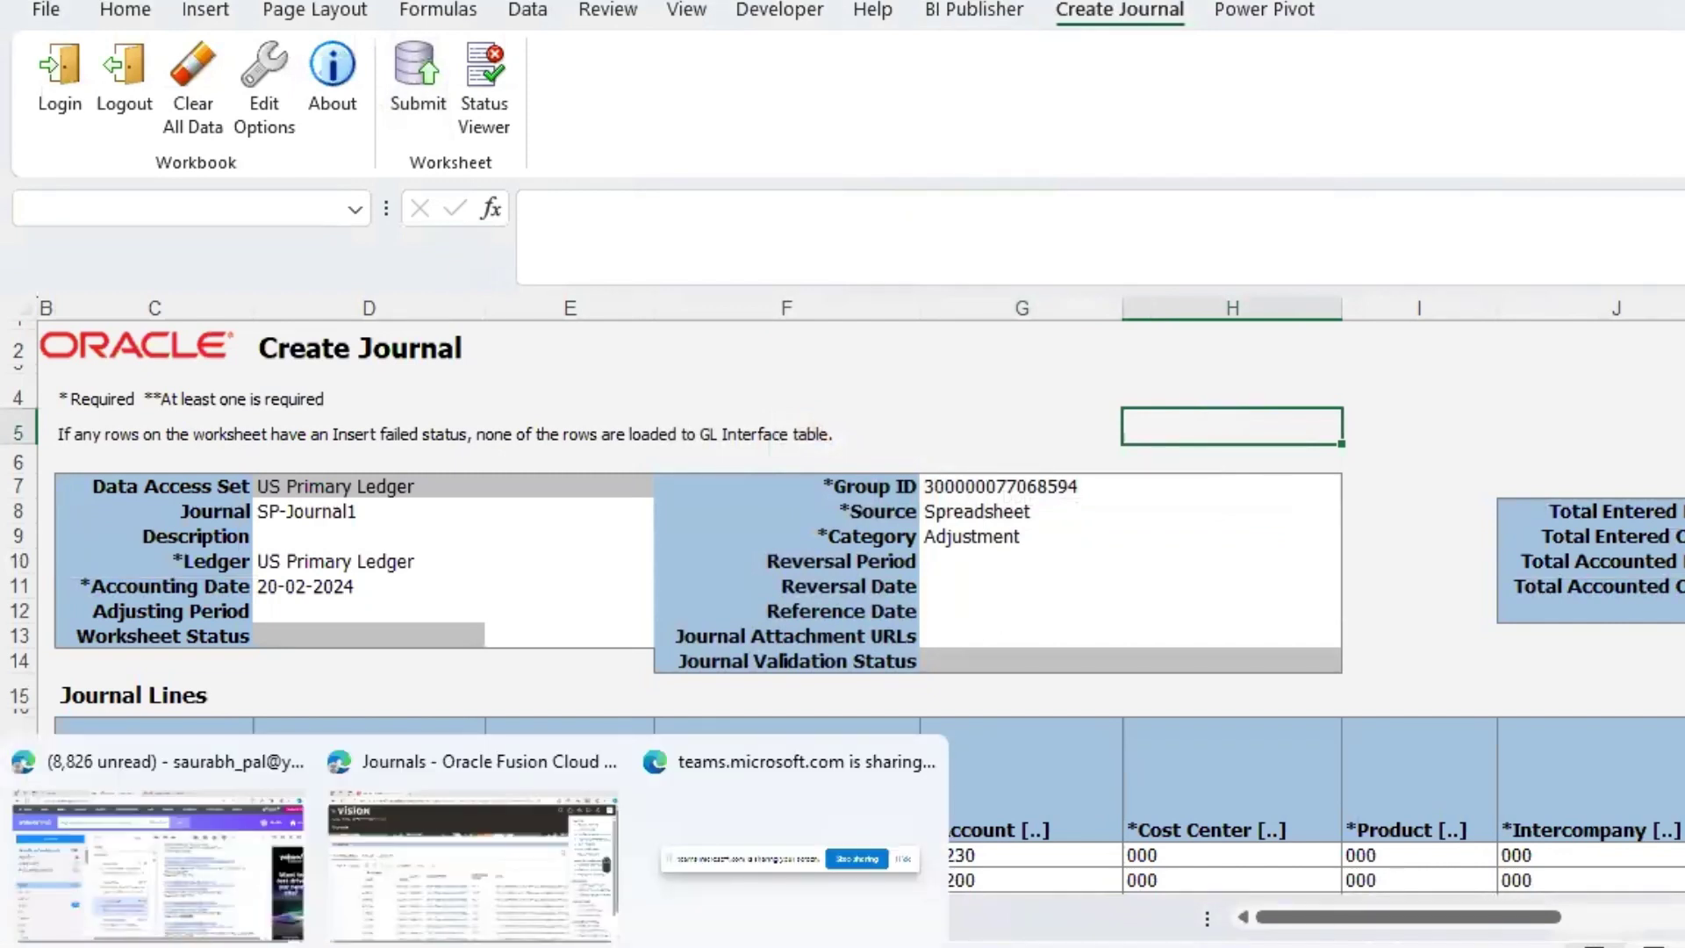